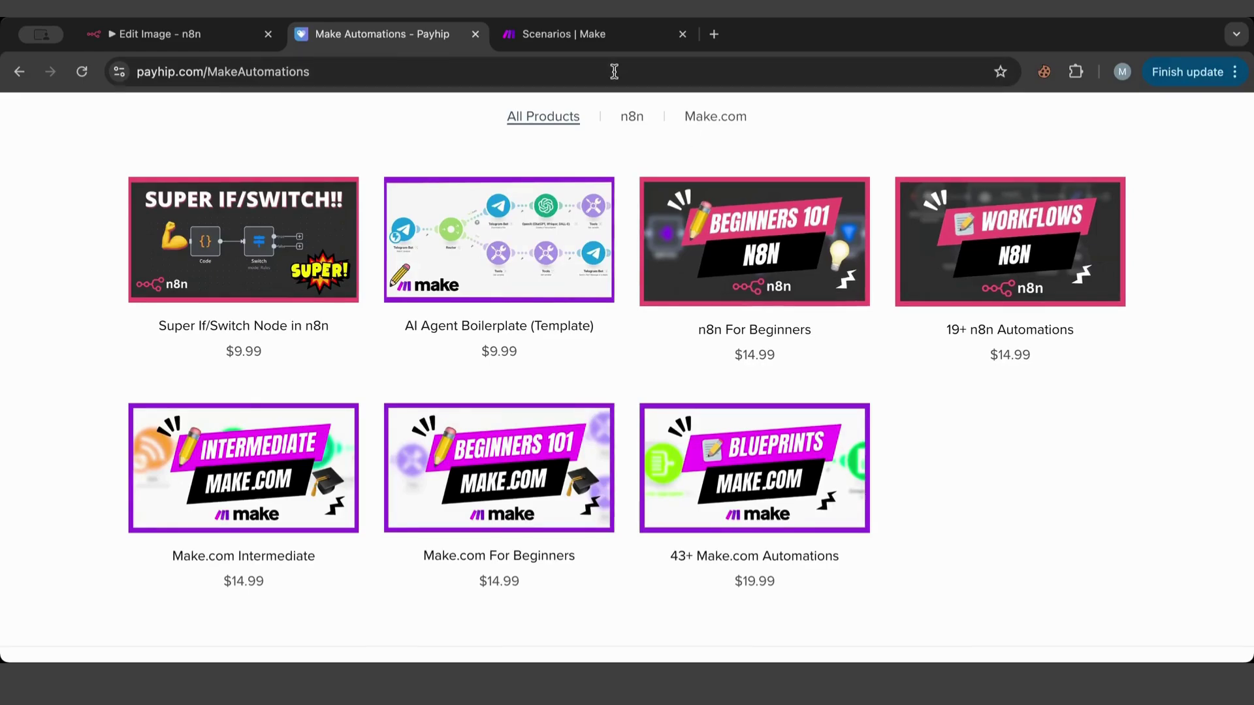
# Switch to Make and create a new scenario, with its empty placeholder module moved toward the canvas's left side.
pyautogui.click(600, 38)
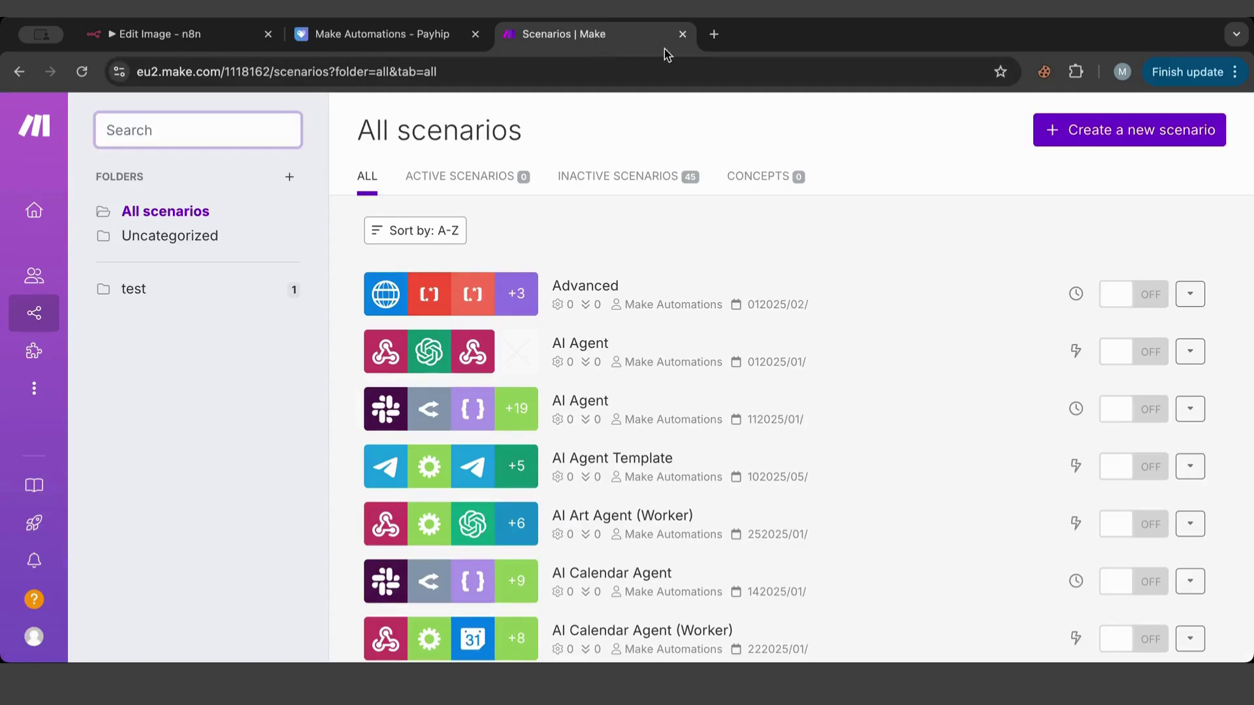
pyautogui.click(1081, 140)
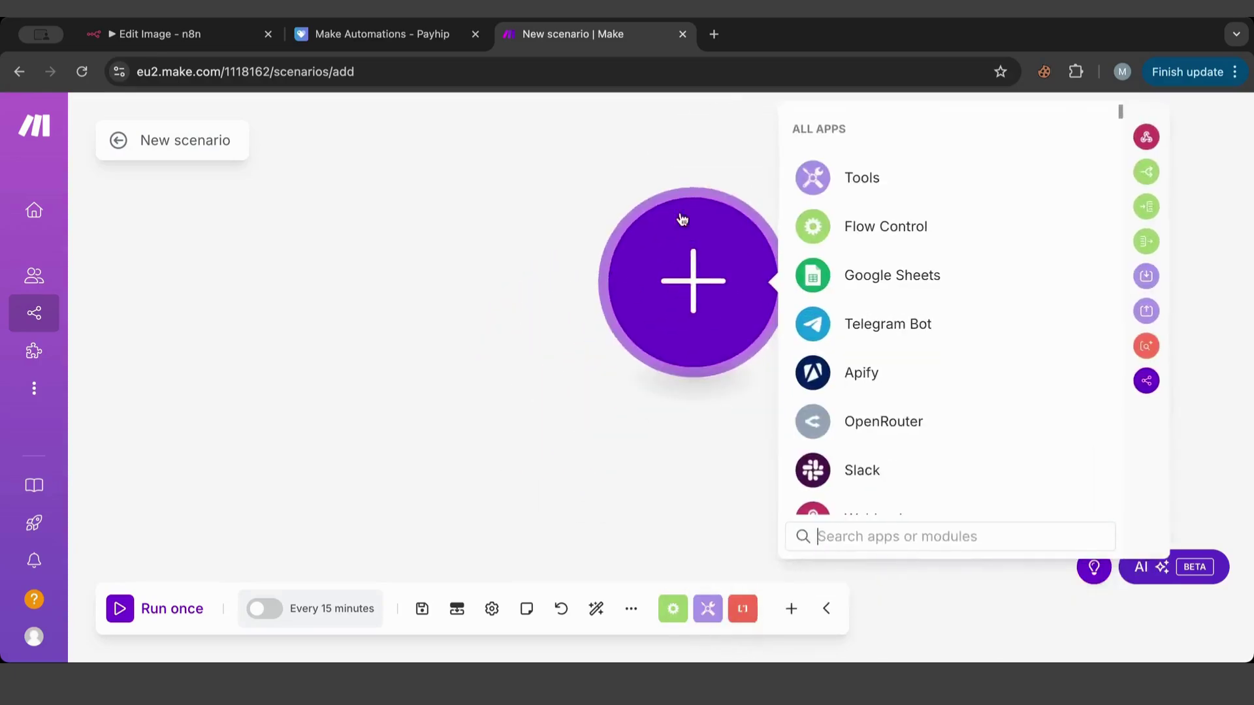
pyautogui.moveTo(682, 219); pyautogui.dragTo(383, 266)
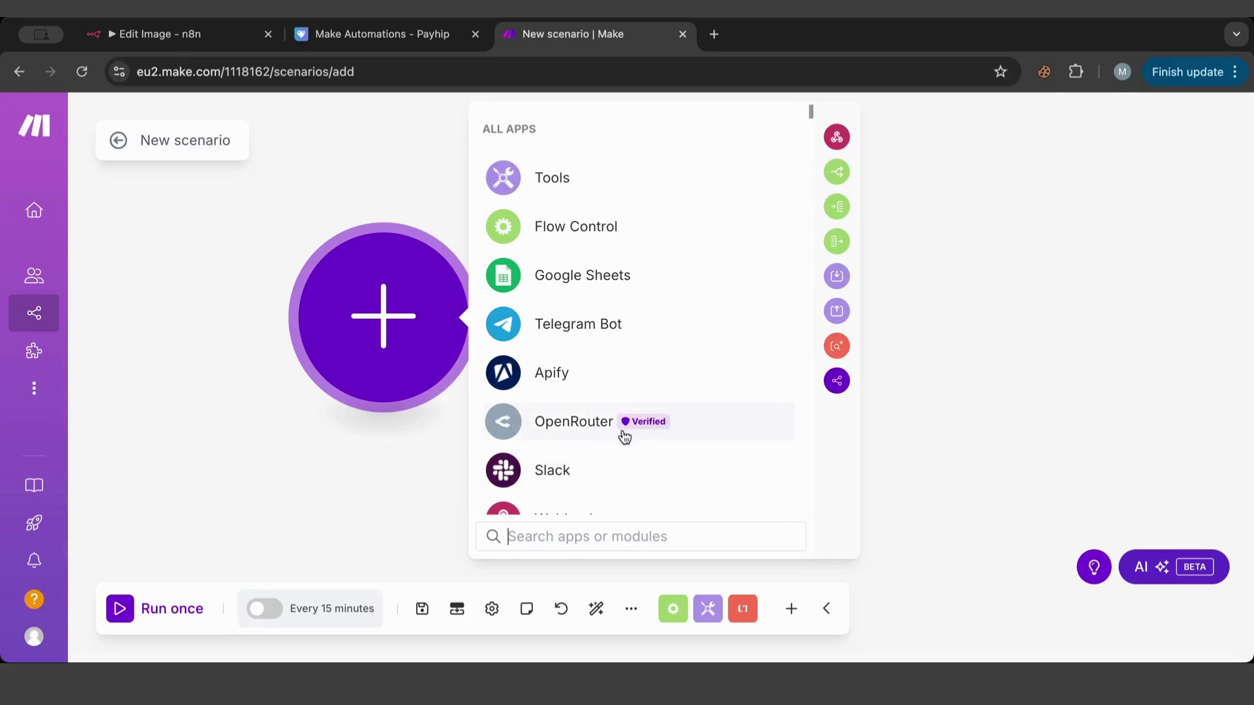
# Add a Tools "Set variable" module to the scenario canvas.
pyautogui.scroll(-4, 617, 430)
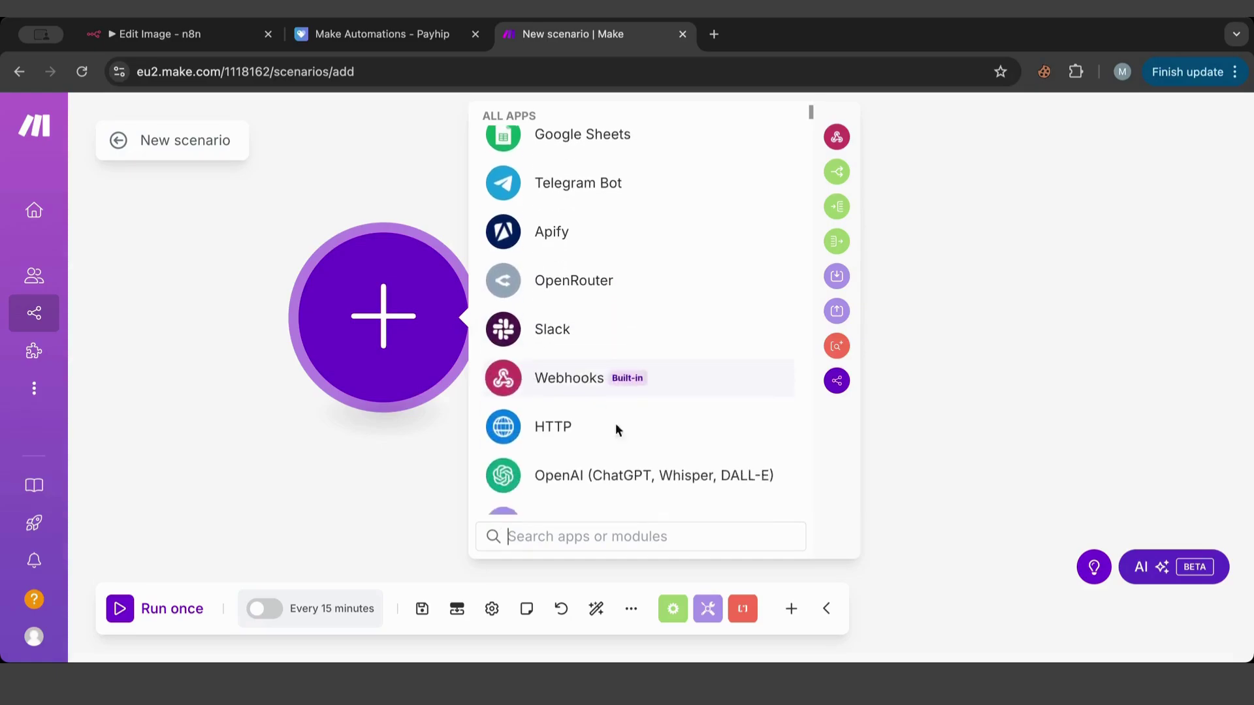
pyautogui.click(708, 609)
pyautogui.scroll(-3, 745, 429)
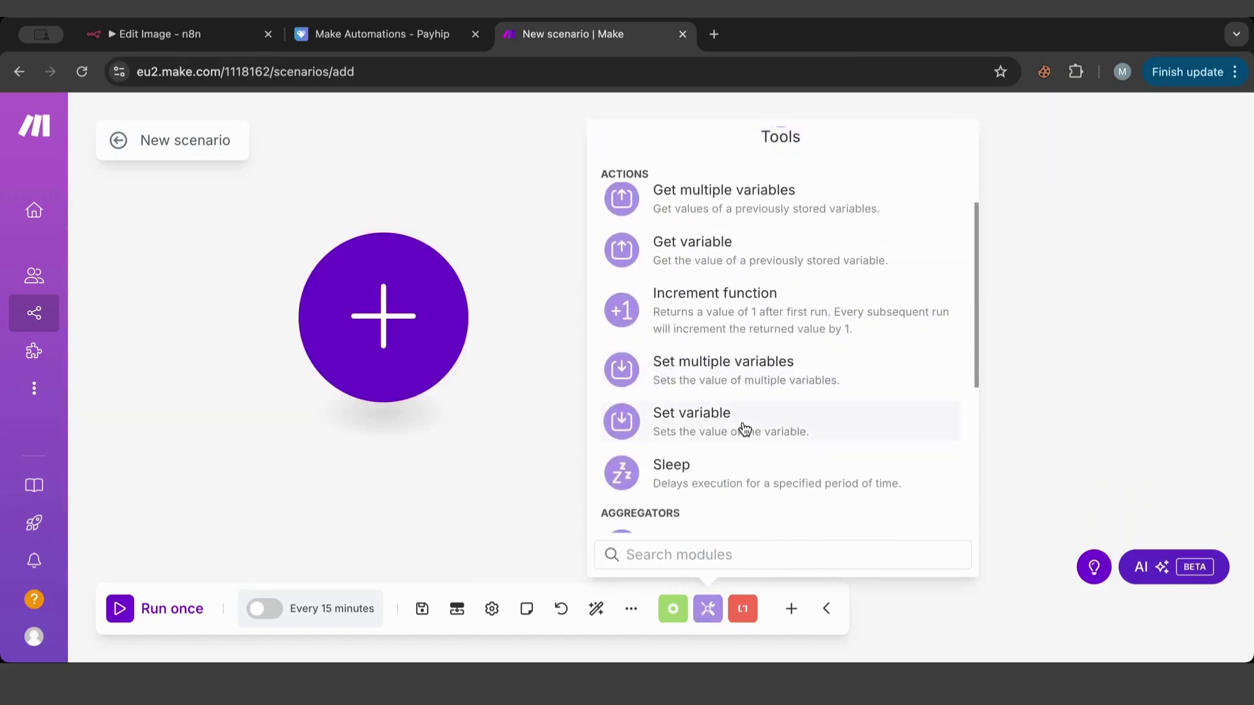
pyautogui.click(744, 429)
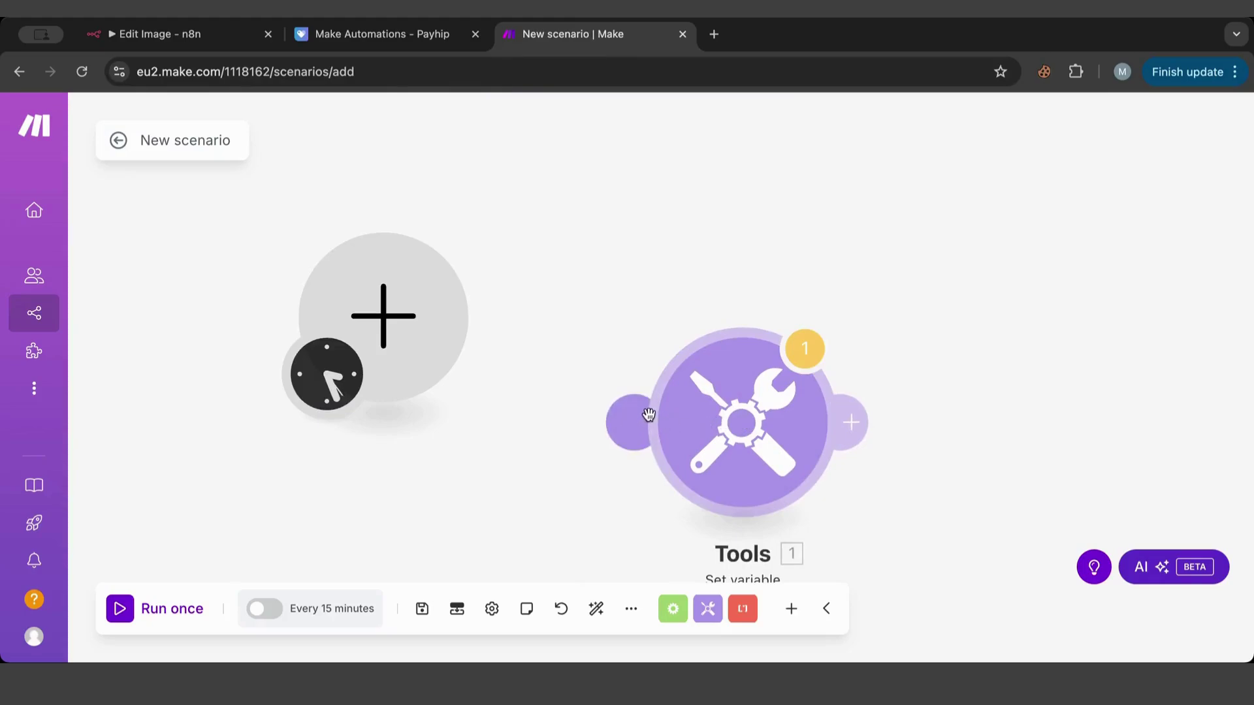
# Make the Set variable module the scenario's starting point and delete the empty placeholder module.
pyautogui.moveTo(327, 374); pyautogui.dragTo(662, 466)
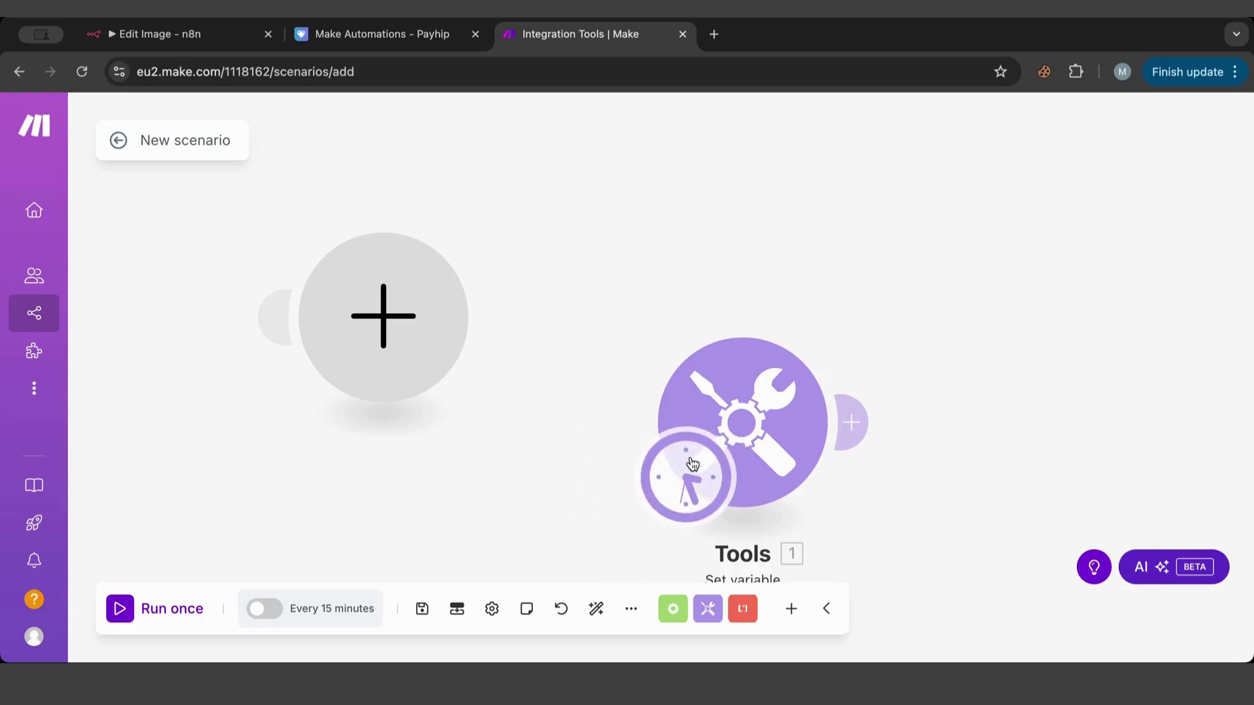
pyautogui.rightClick(434, 331)
pyautogui.click(499, 373)
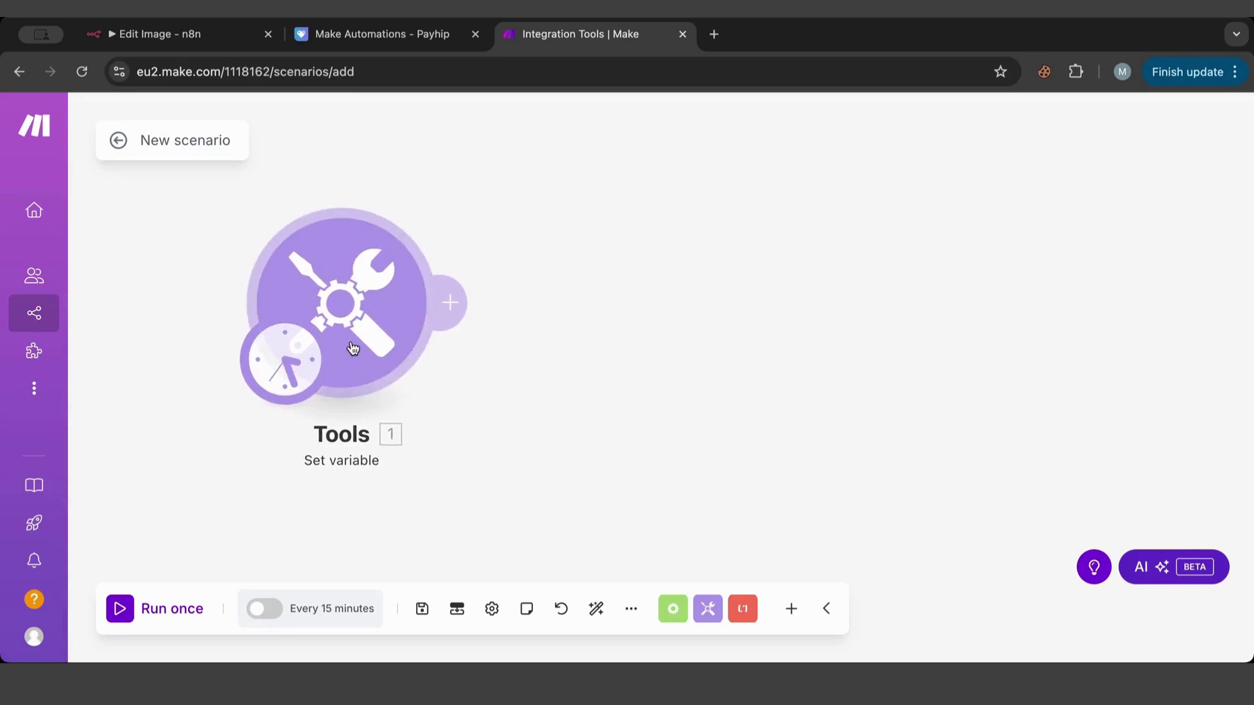
# Configure the Set variable module with variable name "test01" and value "test01", and save it.
pyautogui.click(353, 348)
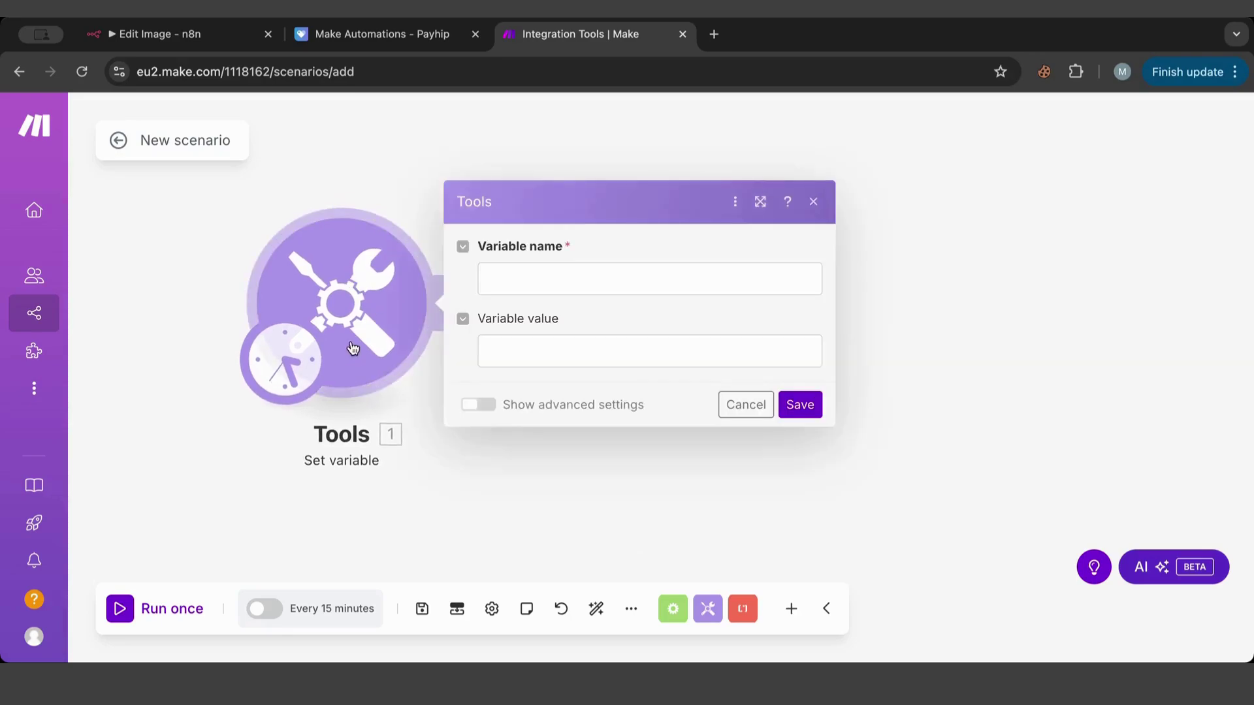
pyautogui.click(597, 290)
pyautogui.write('test')
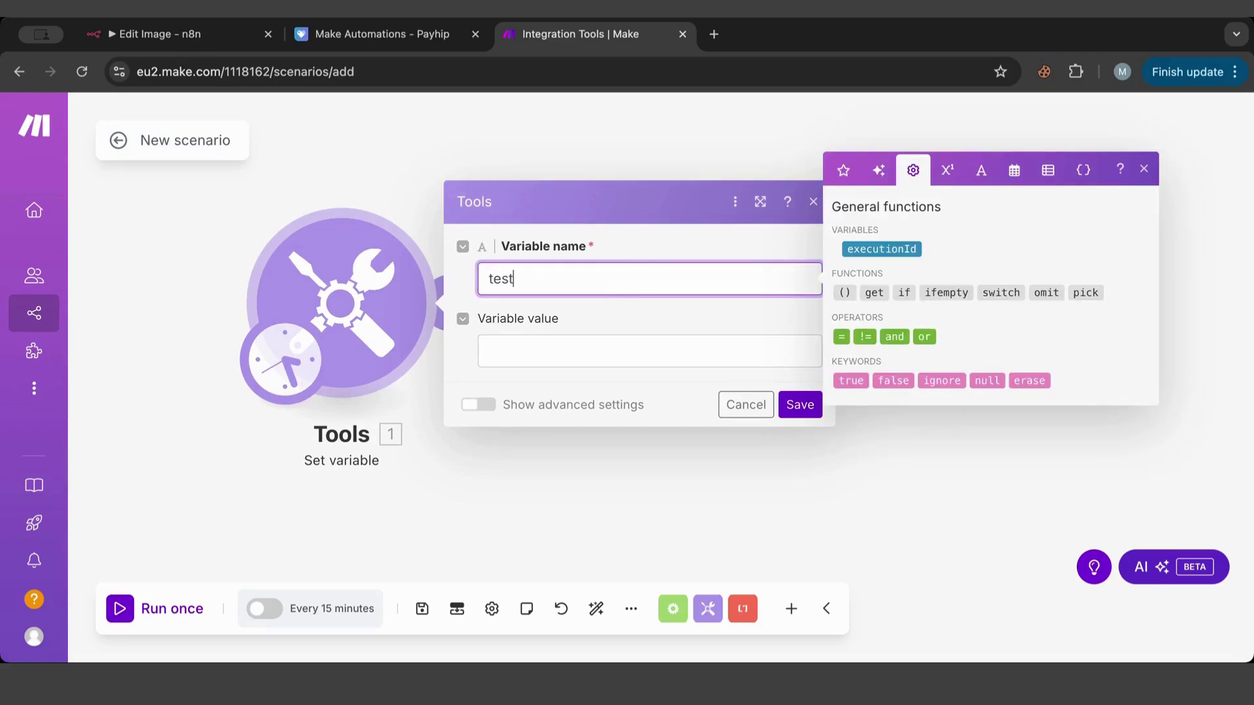
pyautogui.write('01')
pyautogui.click(617, 359)
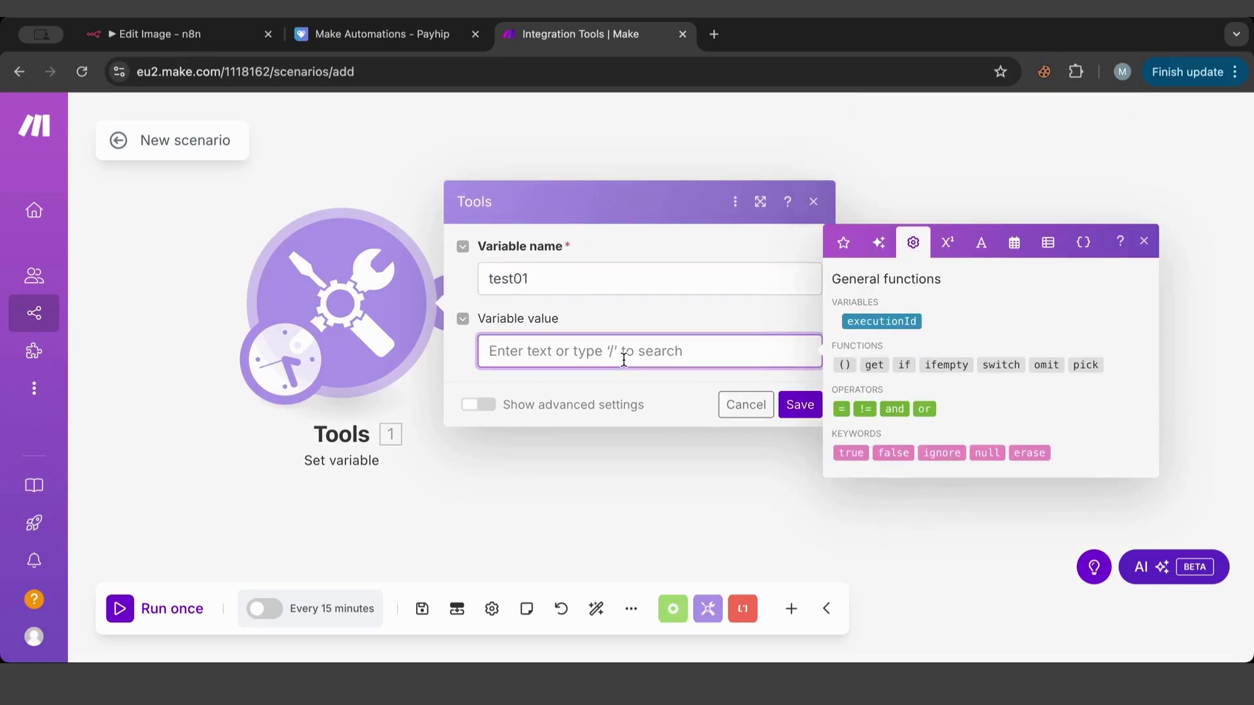
pyautogui.write('test01')
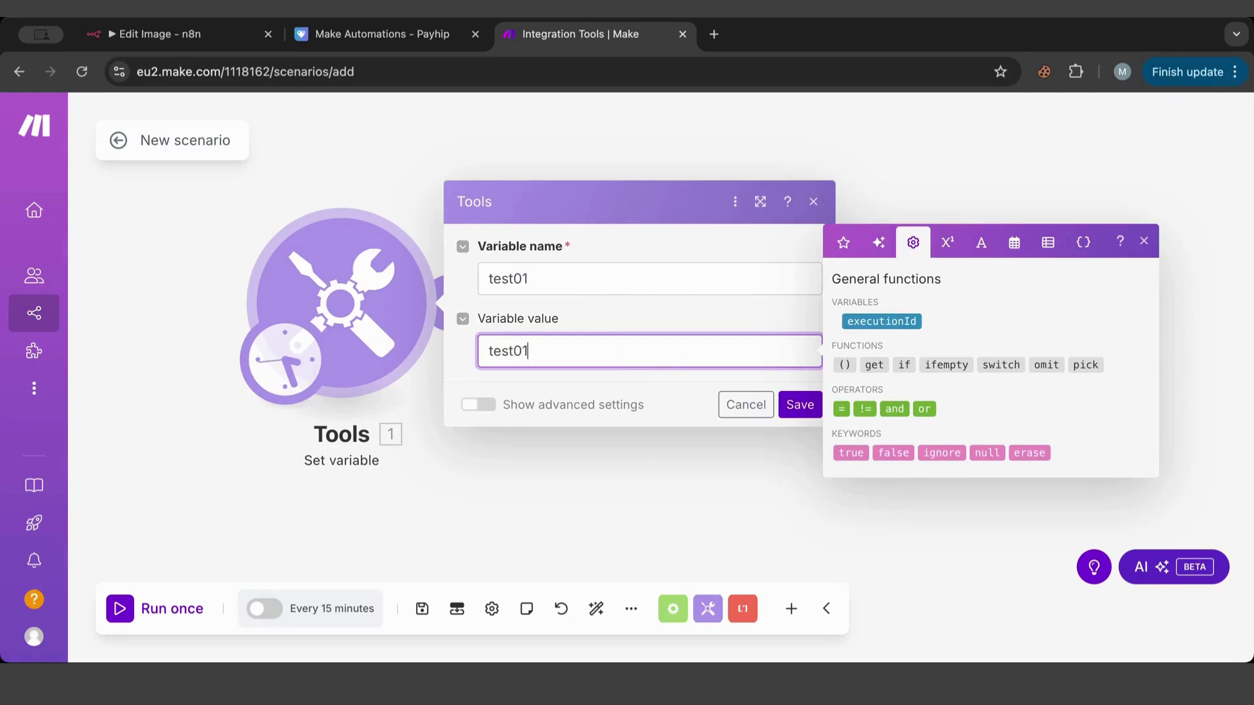
pyautogui.click(798, 406)
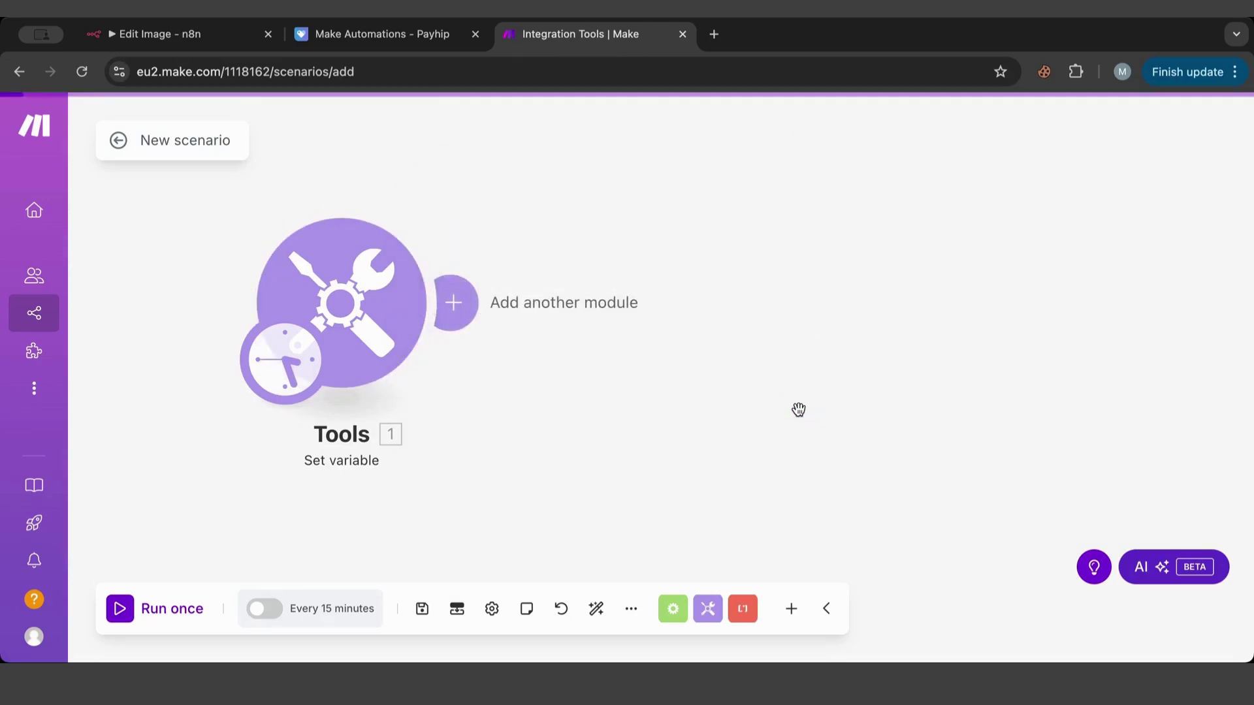
pyautogui.click(459, 310)
pyautogui.scroll(-1, 901, 401)
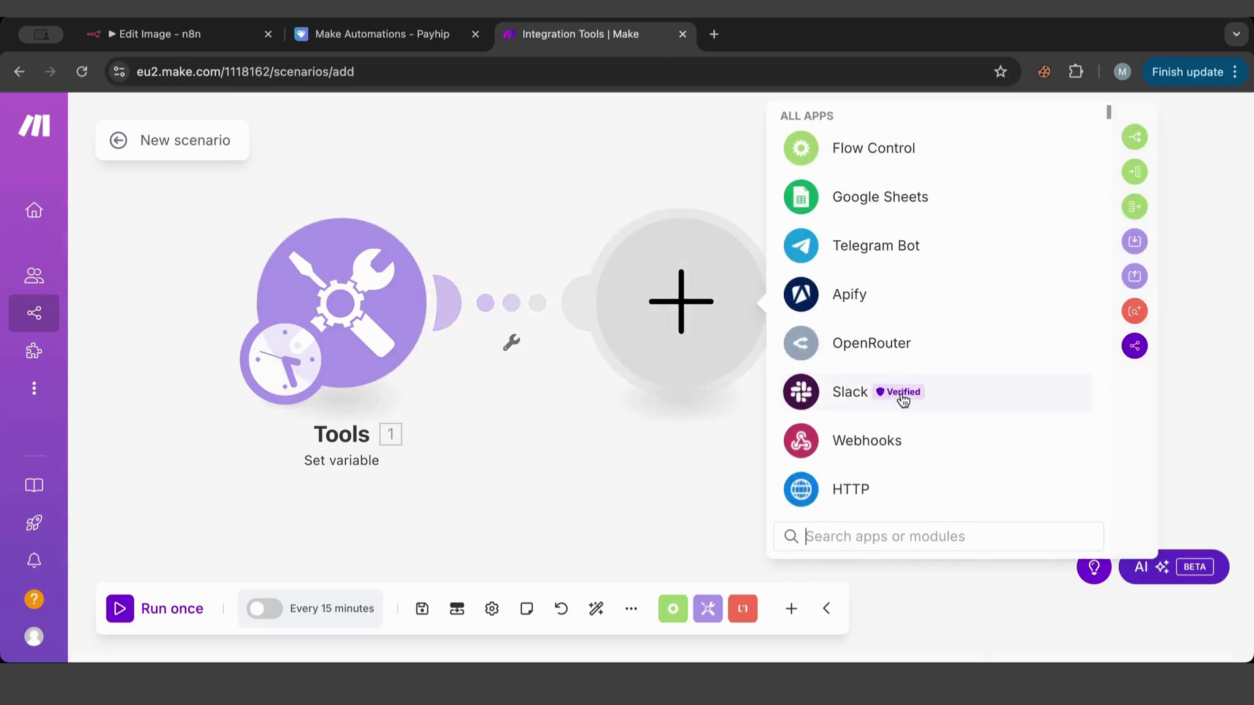
pyautogui.scroll(-2, 901, 397)
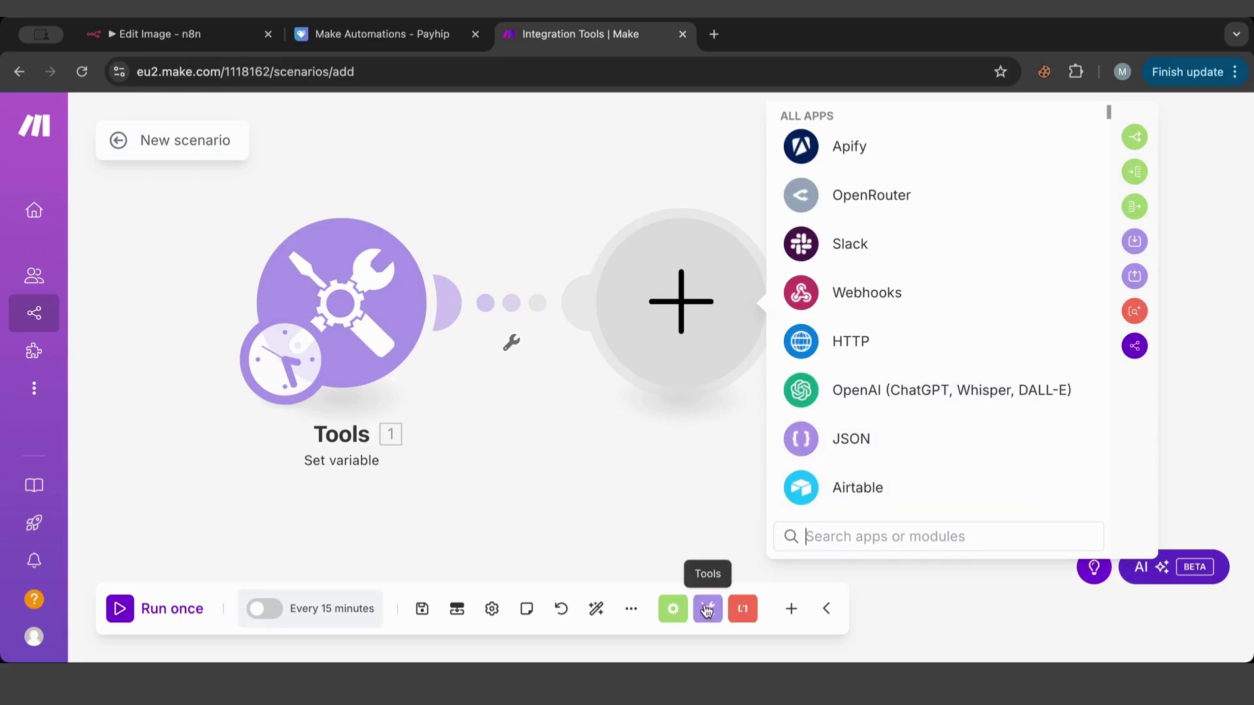
pyautogui.click(707, 611)
pyautogui.scroll(-1, 816, 457)
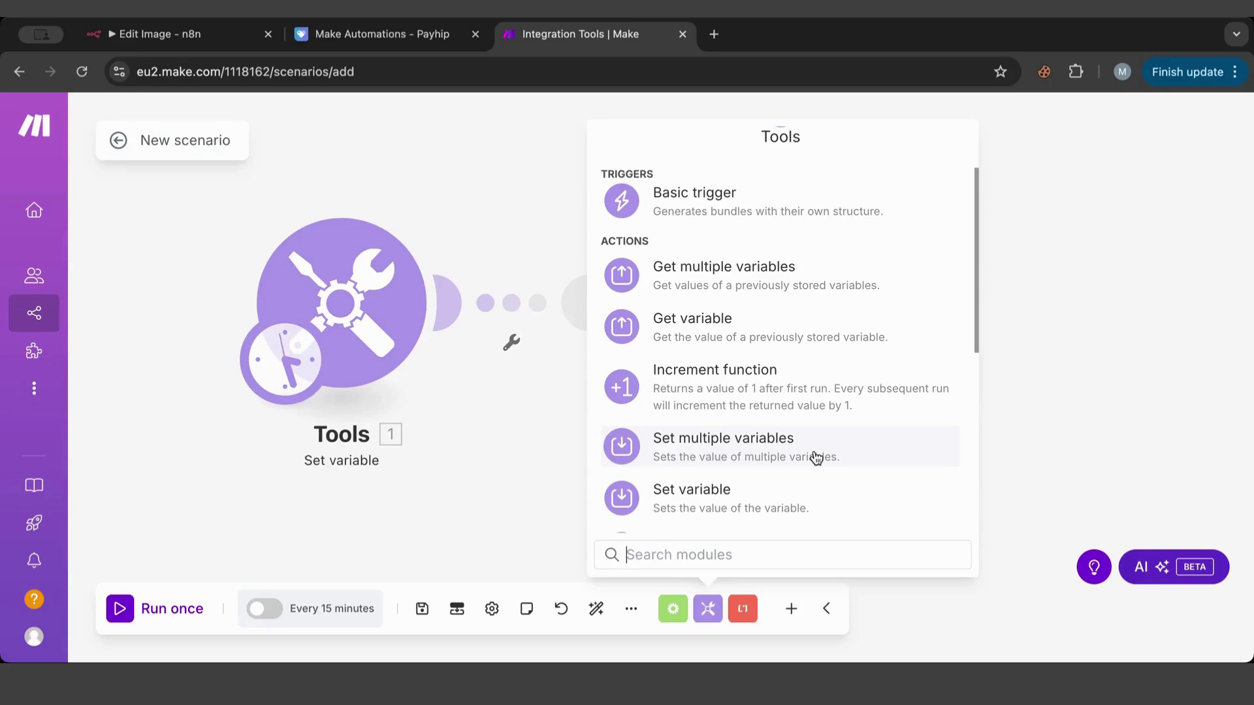
pyautogui.click(816, 457)
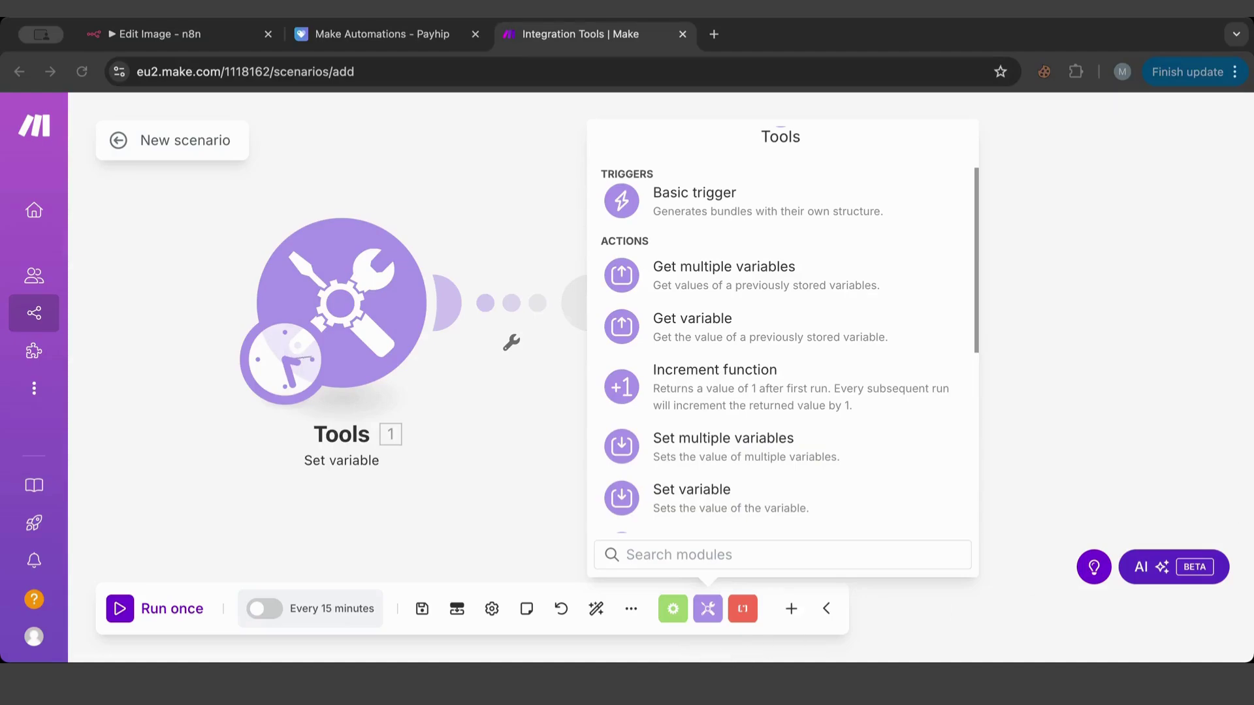
pyautogui.click(510, 364)
# Replace the first module's variable value with a sample e-mail address and save it.
pyautogui.click(392, 327)
pyautogui.moveTo(546, 350); pyautogui.dragTo(401, 356)
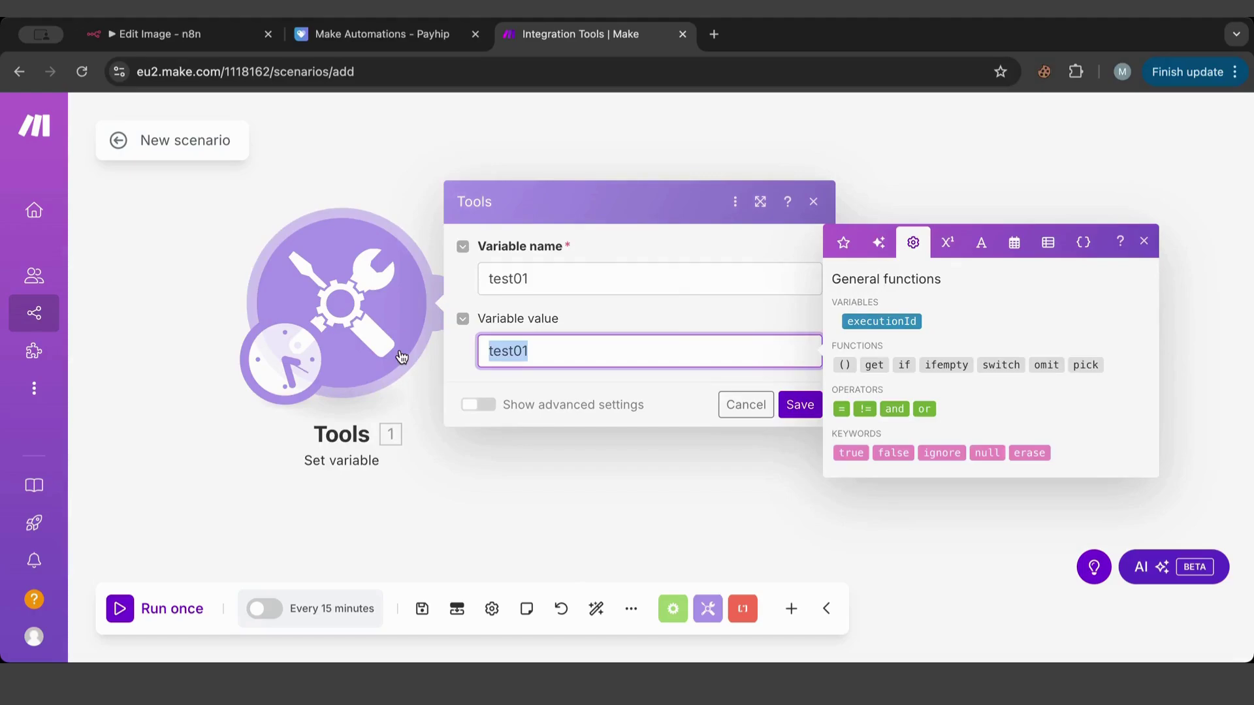
pyautogui.write('test@')
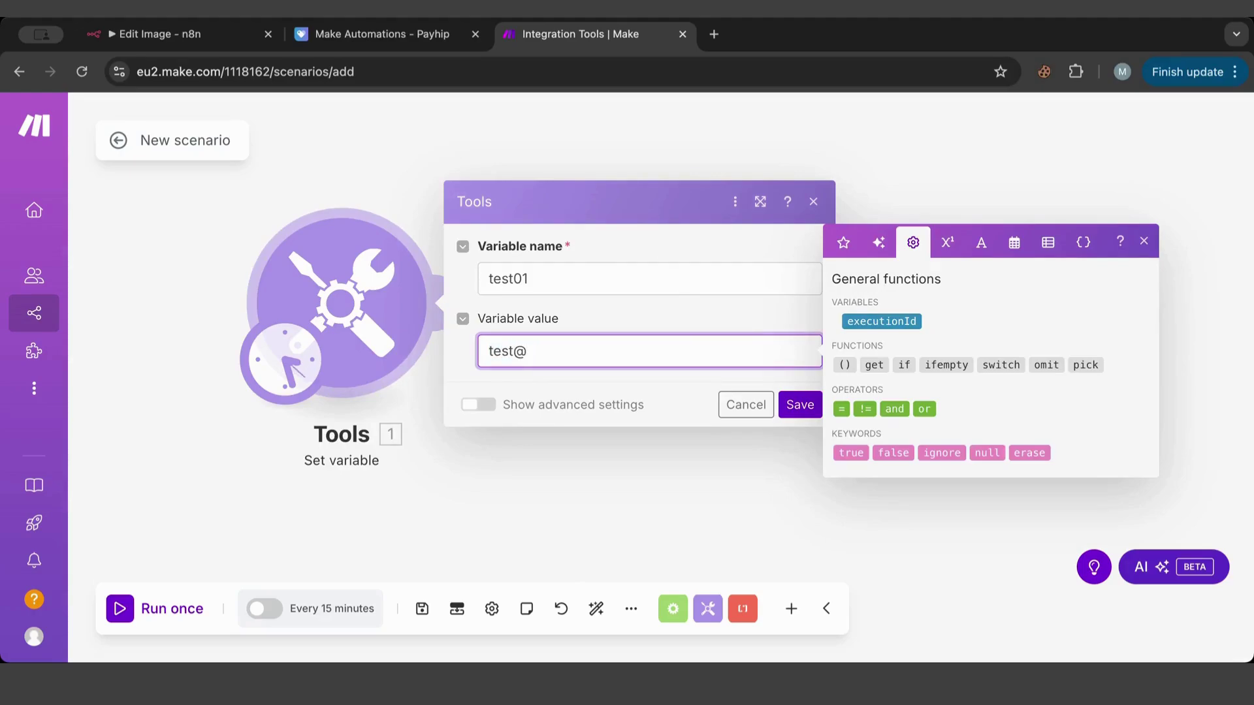
pyautogui.write('gmail.com')
pyautogui.click(783, 404)
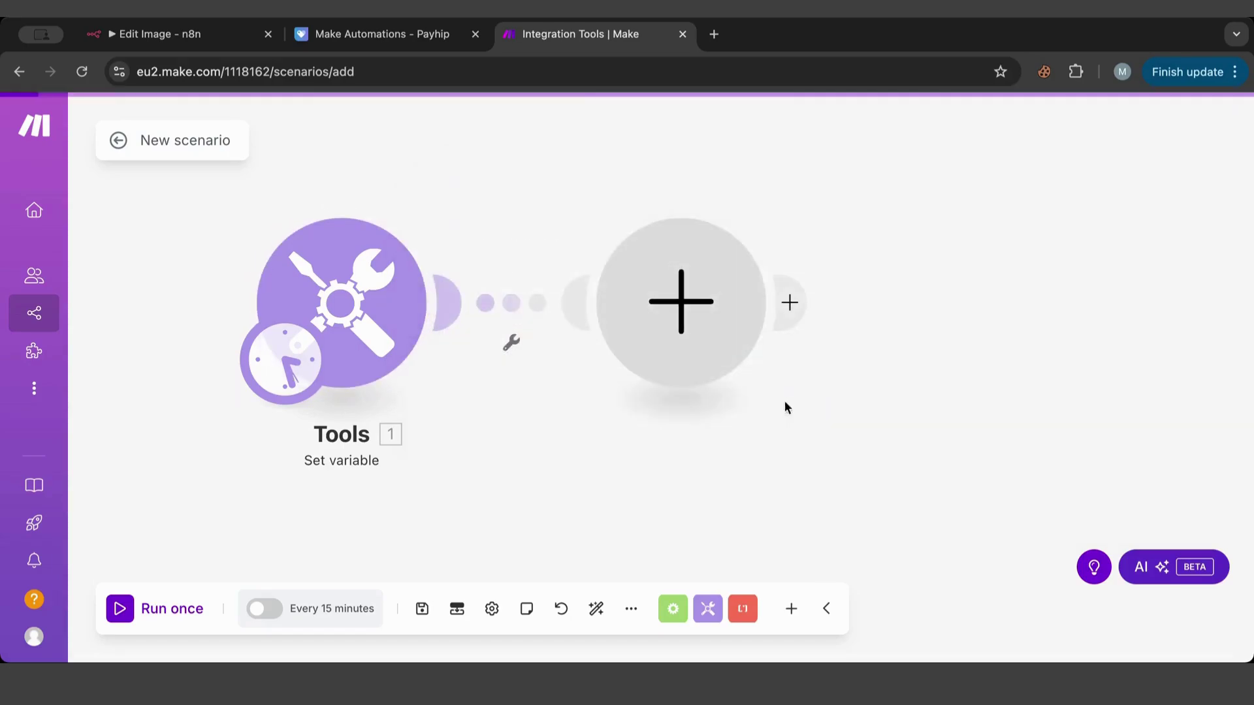
# Add a second Tools "Set variable" module to the canvas.
pyautogui.click(649, 333)
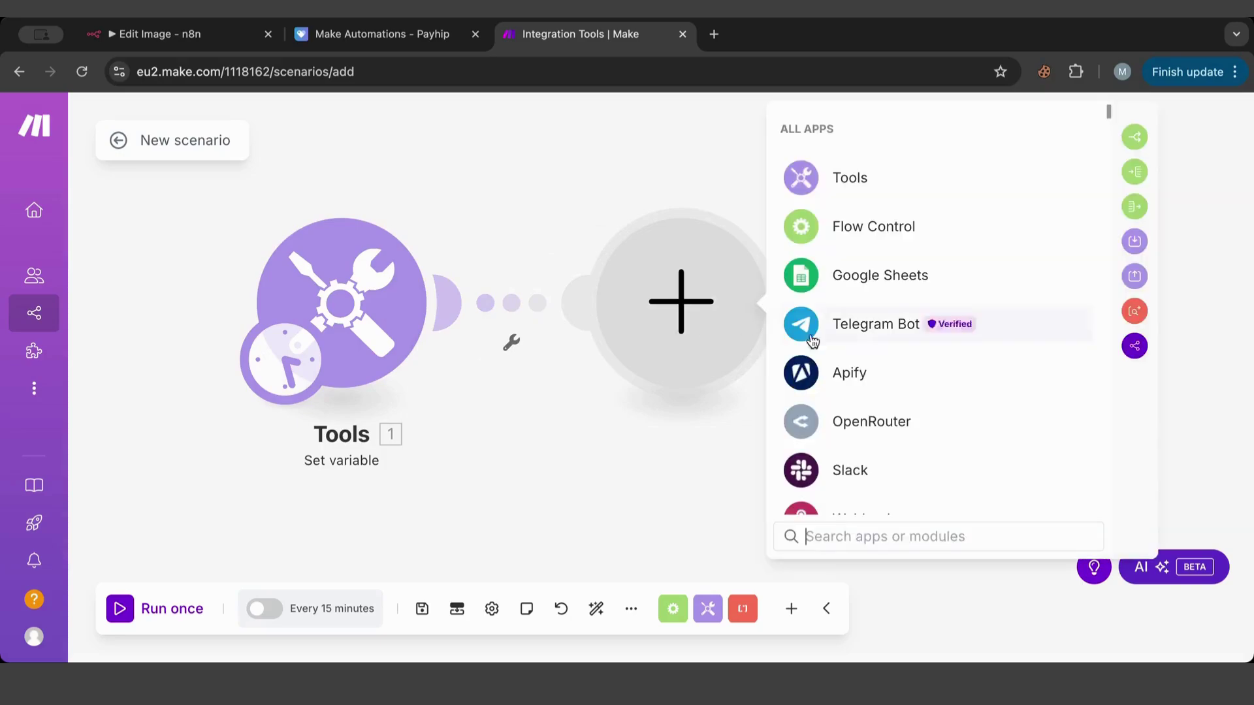
pyautogui.scroll(-1, 862, 369)
pyautogui.scroll(-4, 862, 371)
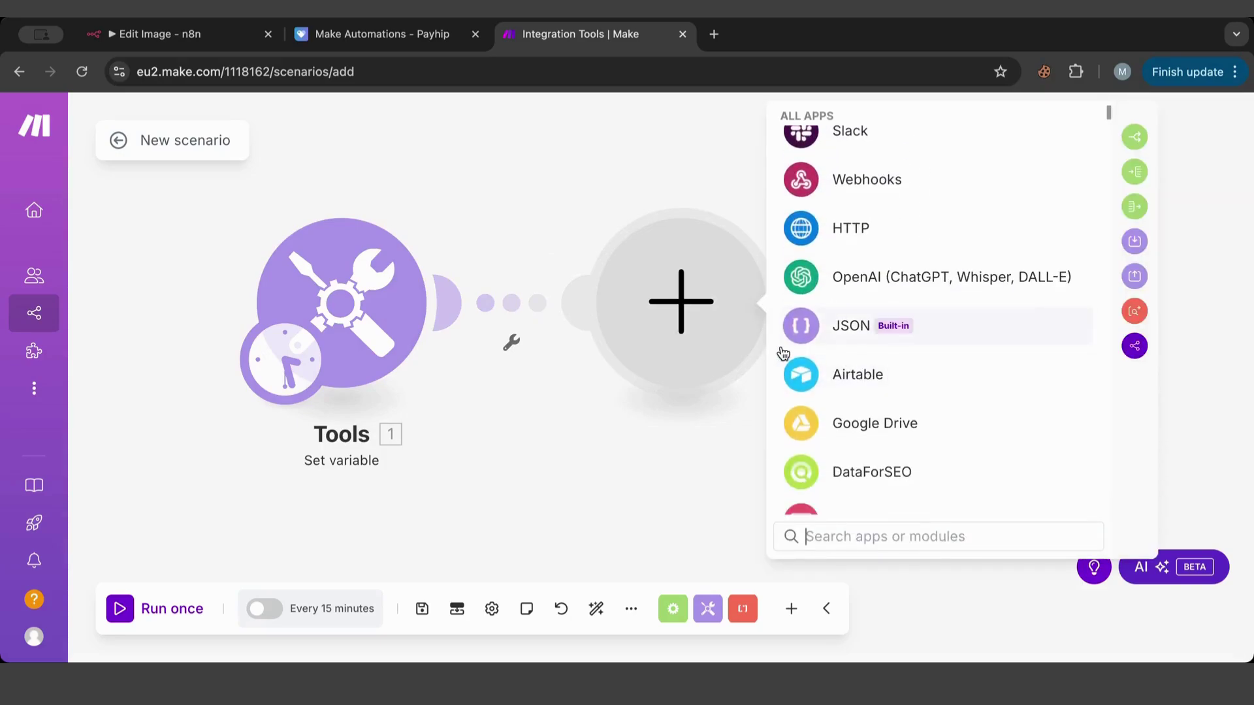
pyautogui.click(707, 611)
pyautogui.scroll(-2, 917, 406)
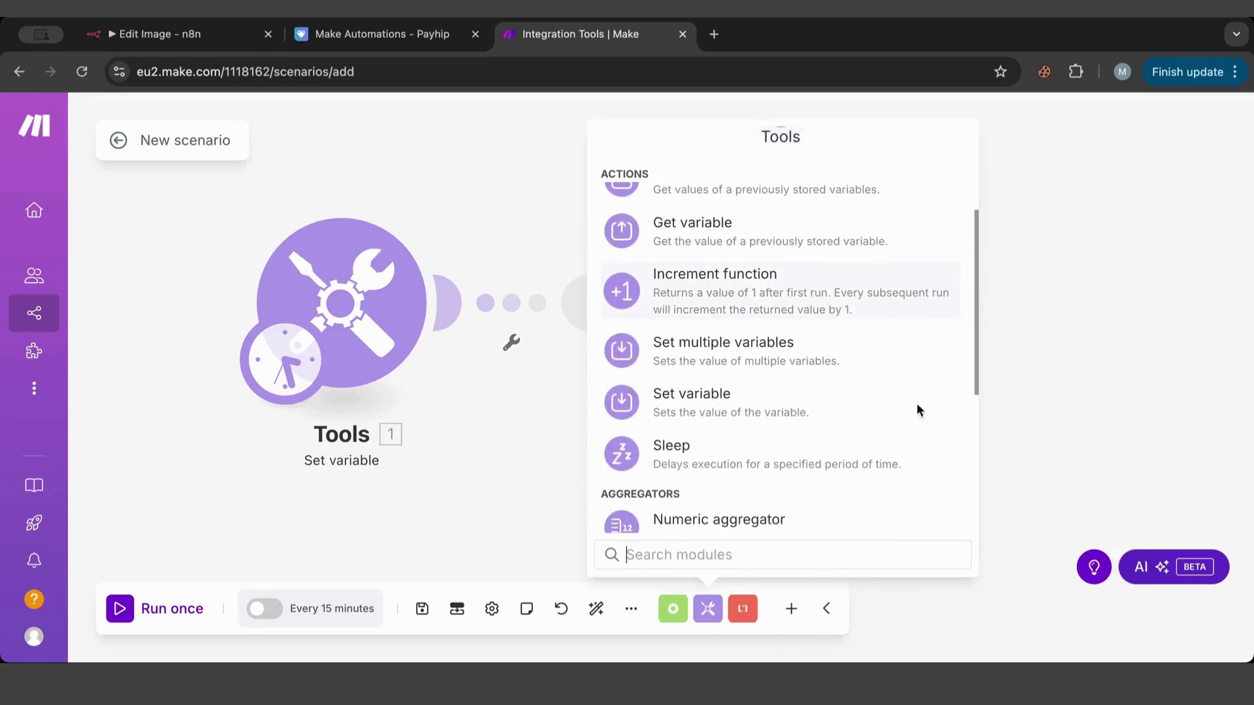
pyautogui.click(764, 420)
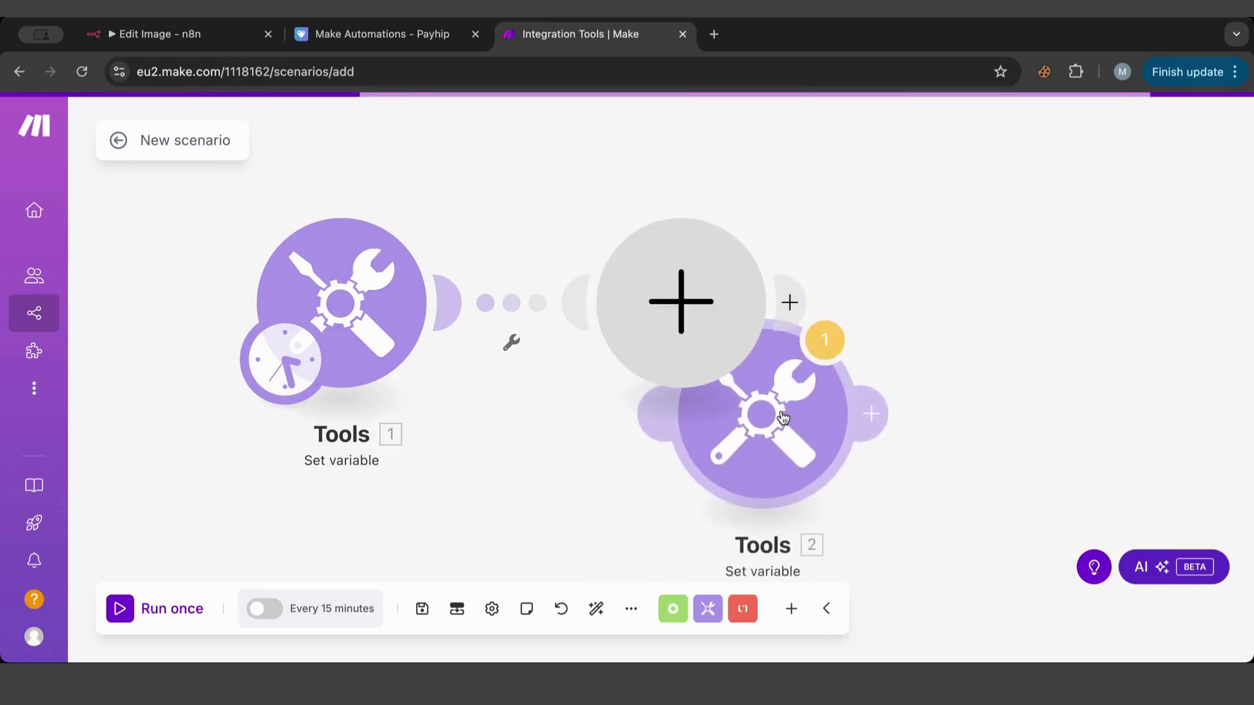
# Delete the empty placeholder between the two Tools modules and connect the second Set variable module to the first.
pyautogui.click(789, 303)
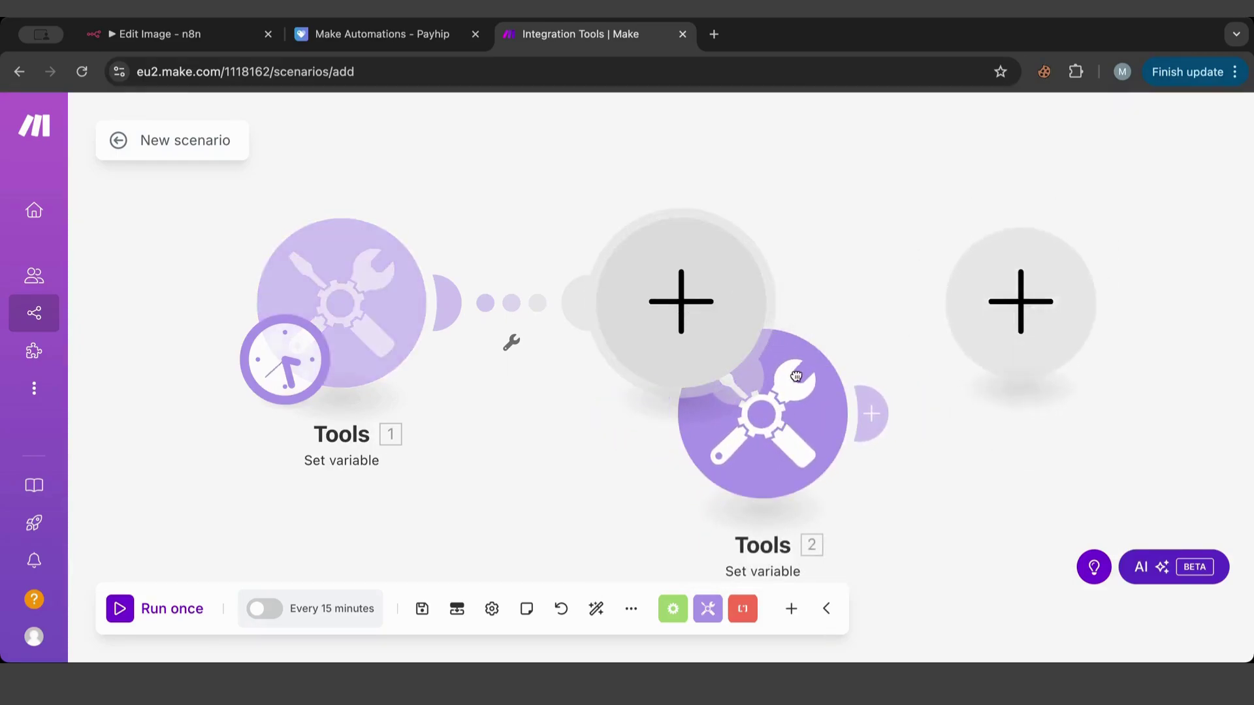
pyautogui.moveTo(781, 397); pyautogui.dragTo(953, 258)
pyautogui.rightClick(704, 276)
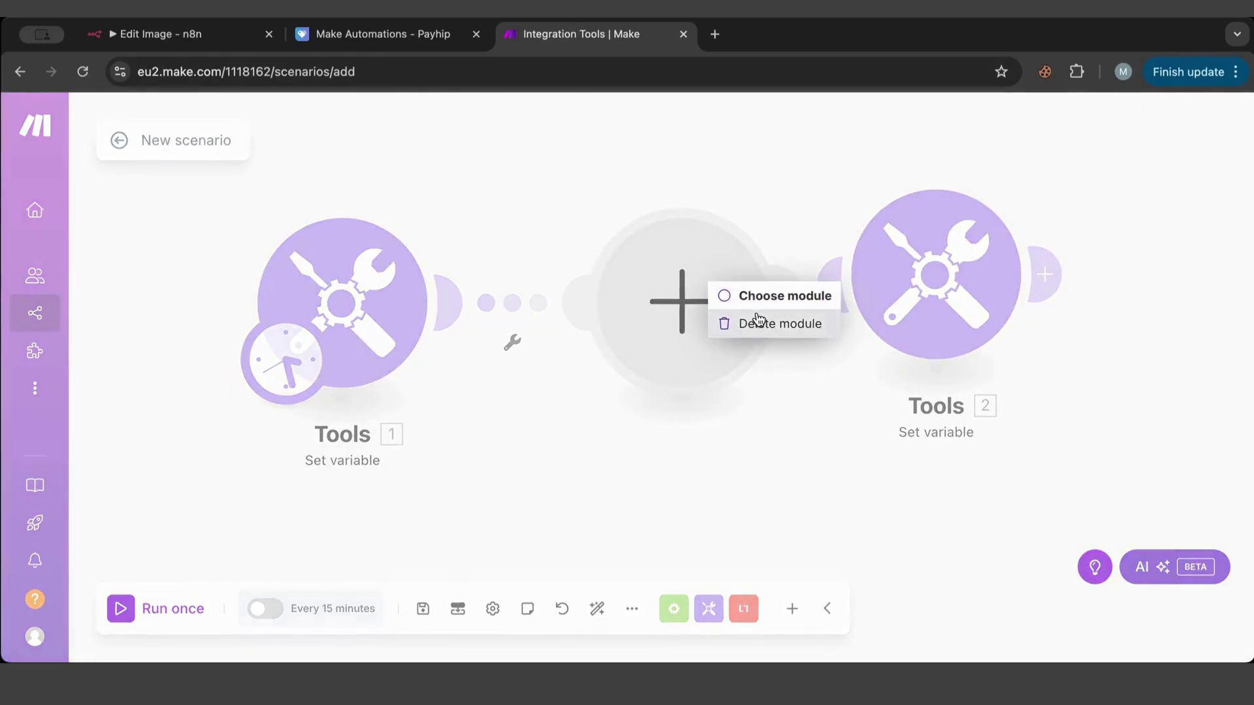
pyautogui.click(750, 321)
pyautogui.moveTo(880, 291); pyautogui.dragTo(666, 315)
# Name the second module's variable "domain" and map its value to test01 from the first module.
pyautogui.click(666, 315)
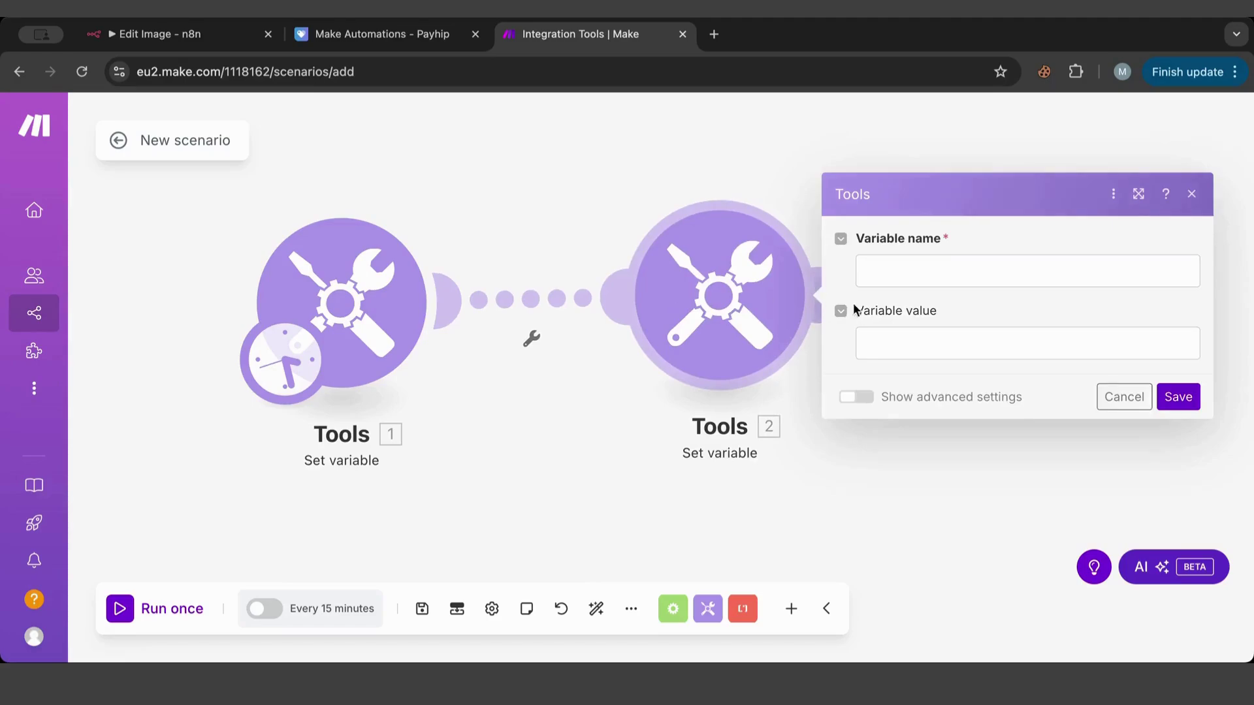
pyautogui.click(890, 279)
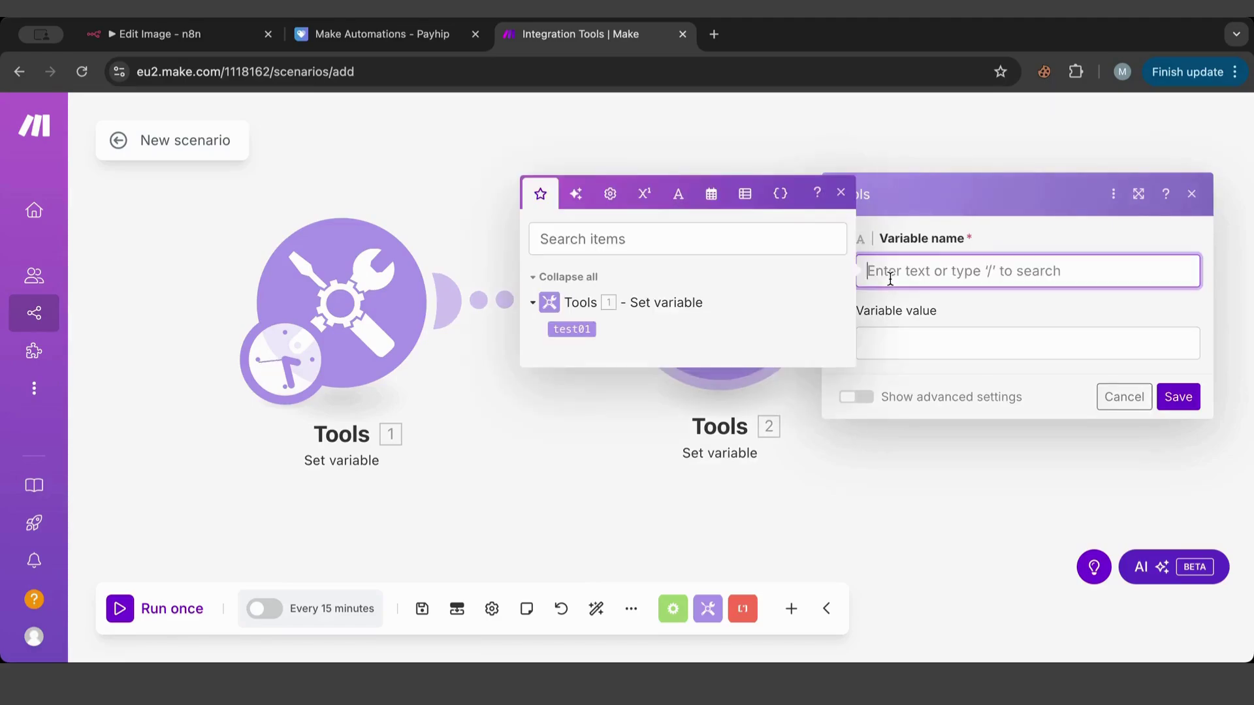
pyautogui.write('domain')
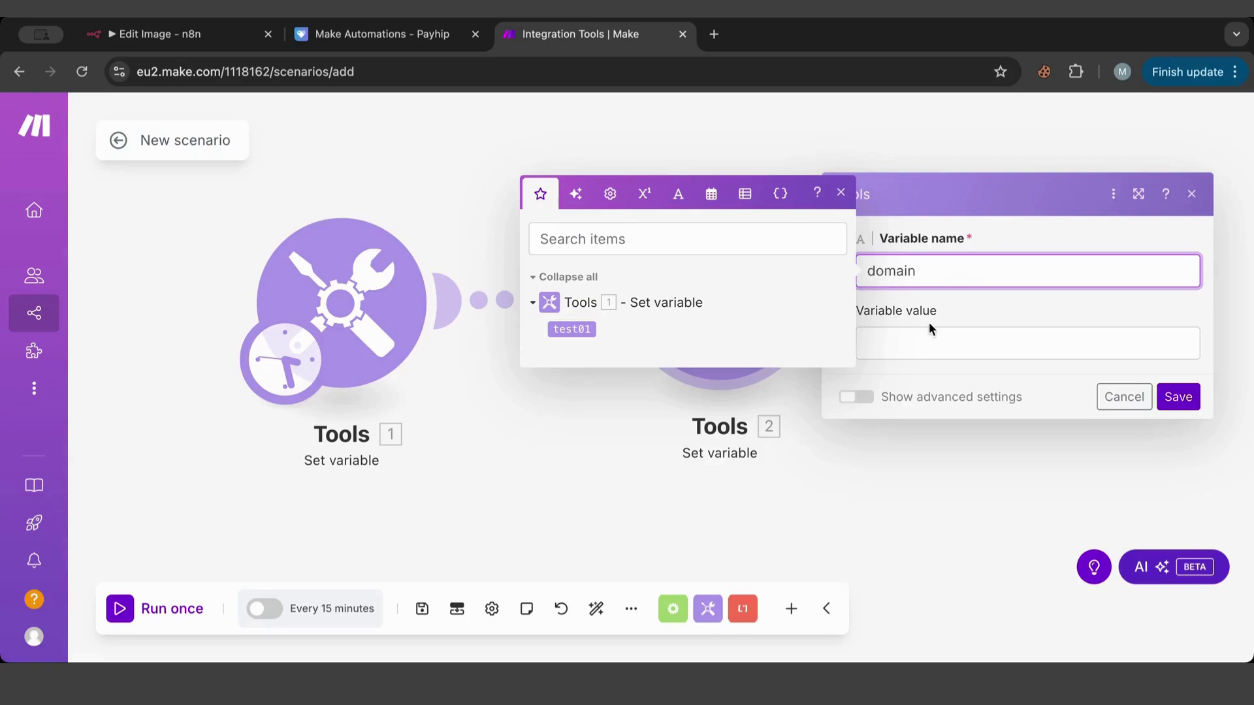
pyautogui.click(929, 339)
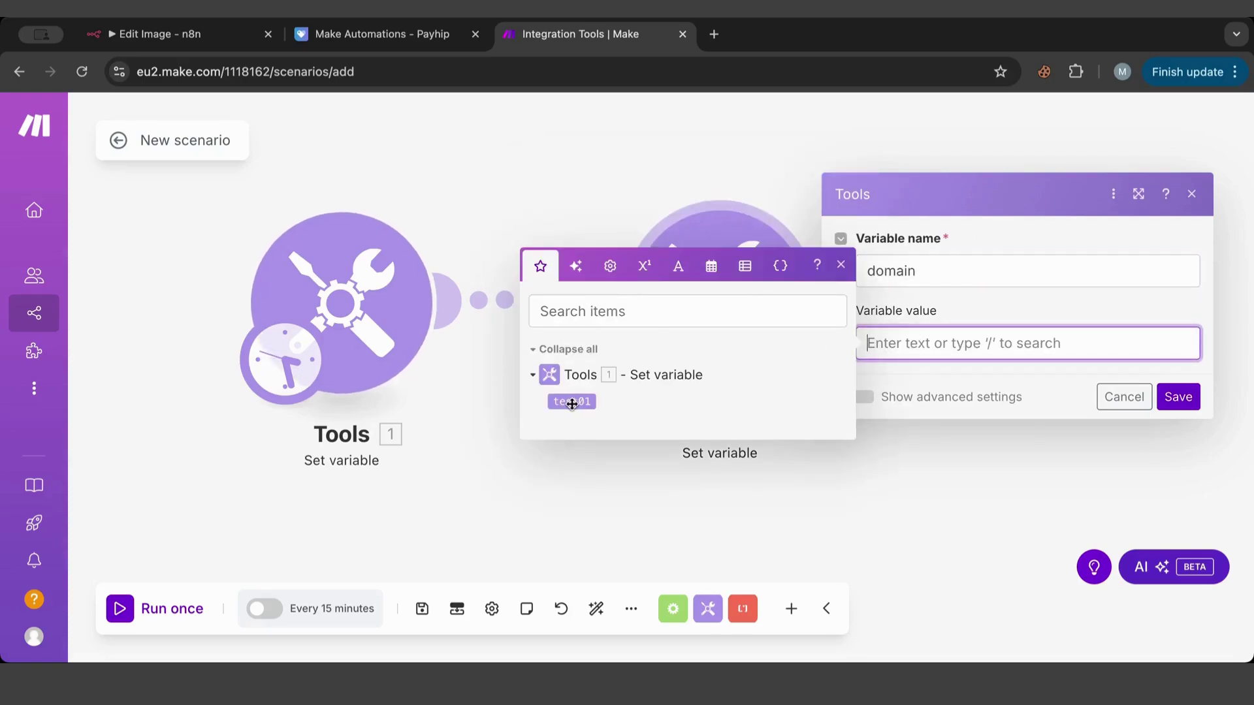
pyautogui.moveTo(572, 404); pyautogui.dragTo(927, 331)
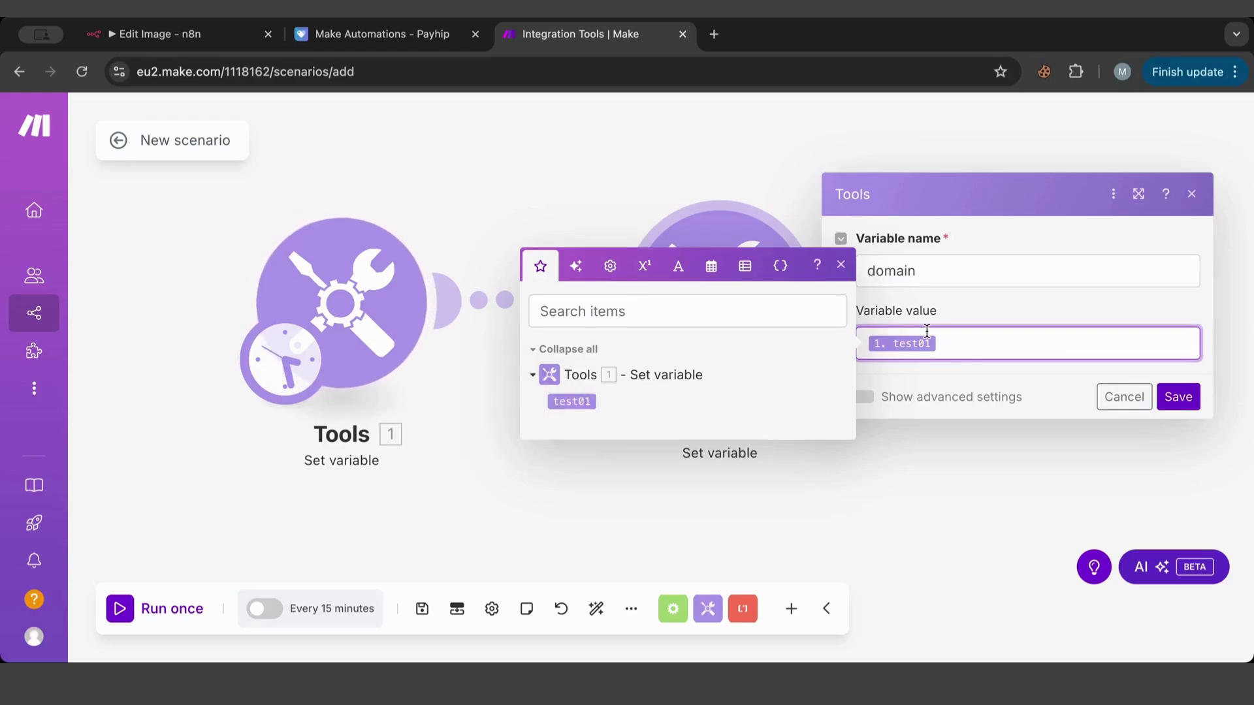
# Wrap the test01 mapping in a split function with separator "@", save it, and move the second module farther from the first.
pyautogui.click(677, 273)
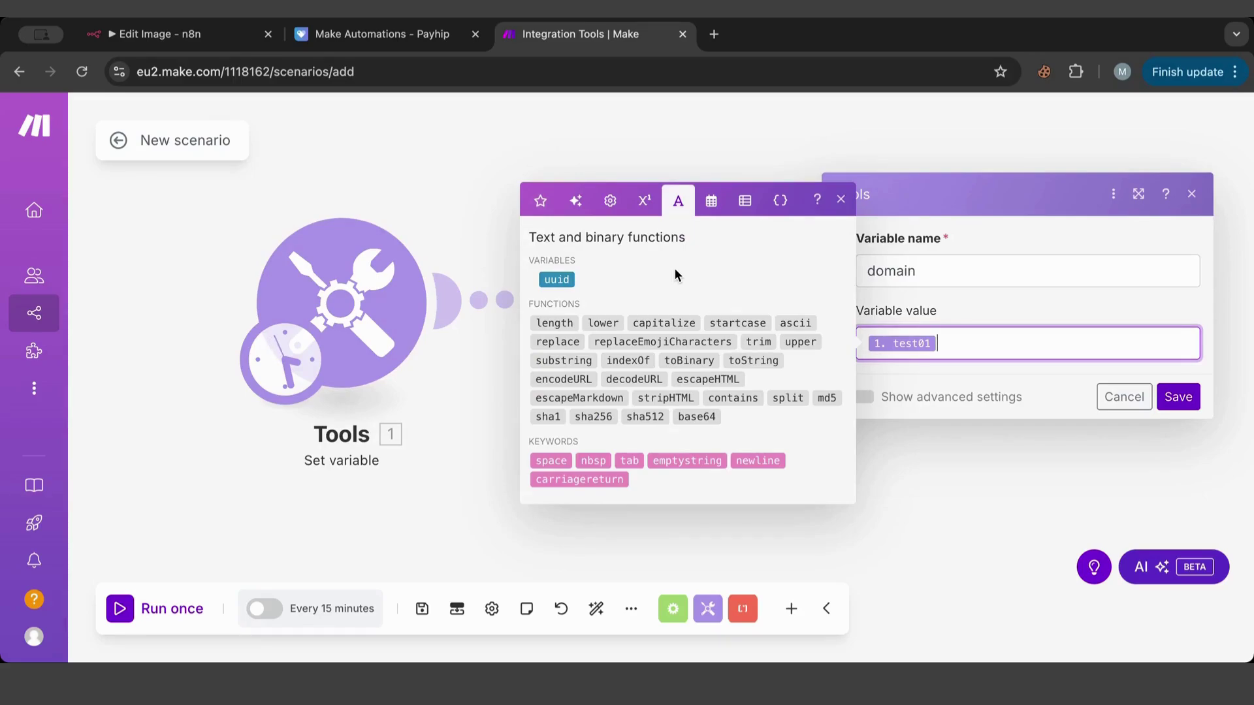
pyautogui.click(784, 398)
pyautogui.moveTo(921, 348)
pyautogui.mouseDown()
pyautogui.moveTo(989, 346)
pyautogui.moveTo(917, 342)
pyautogui.mouseUp()
pyautogui.click(1009, 344)
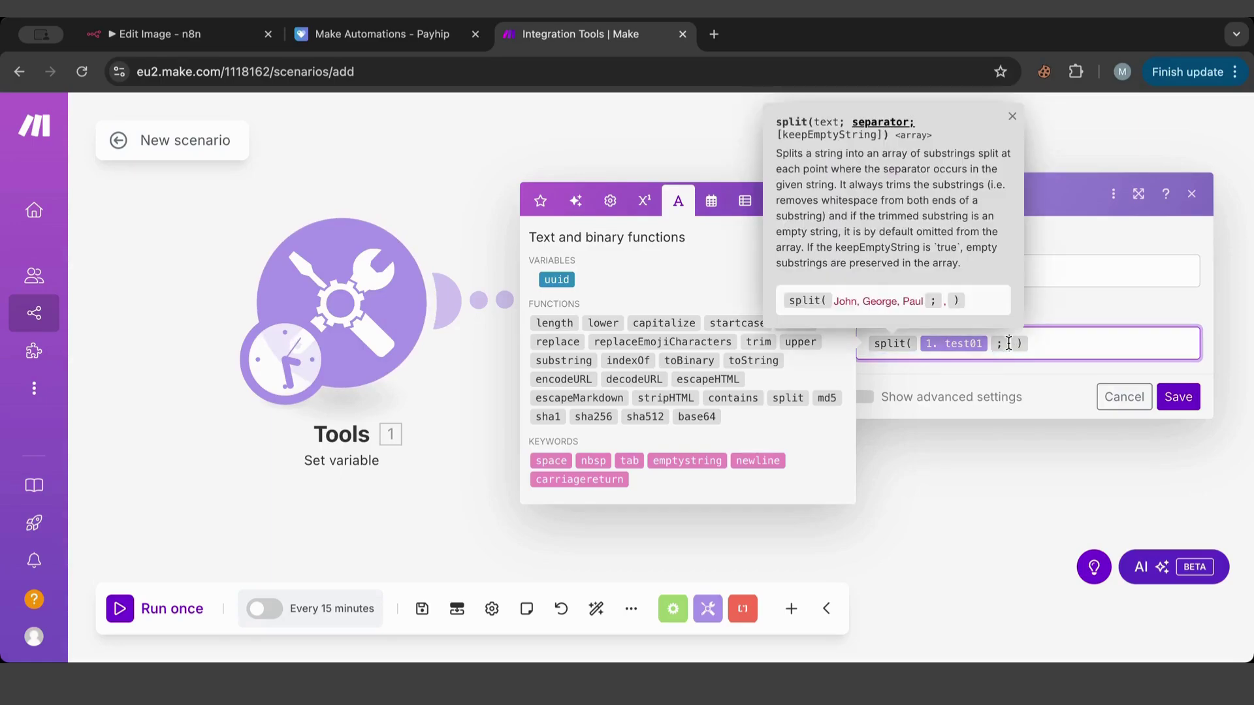
pyautogui.write('@')
pyautogui.click(1190, 405)
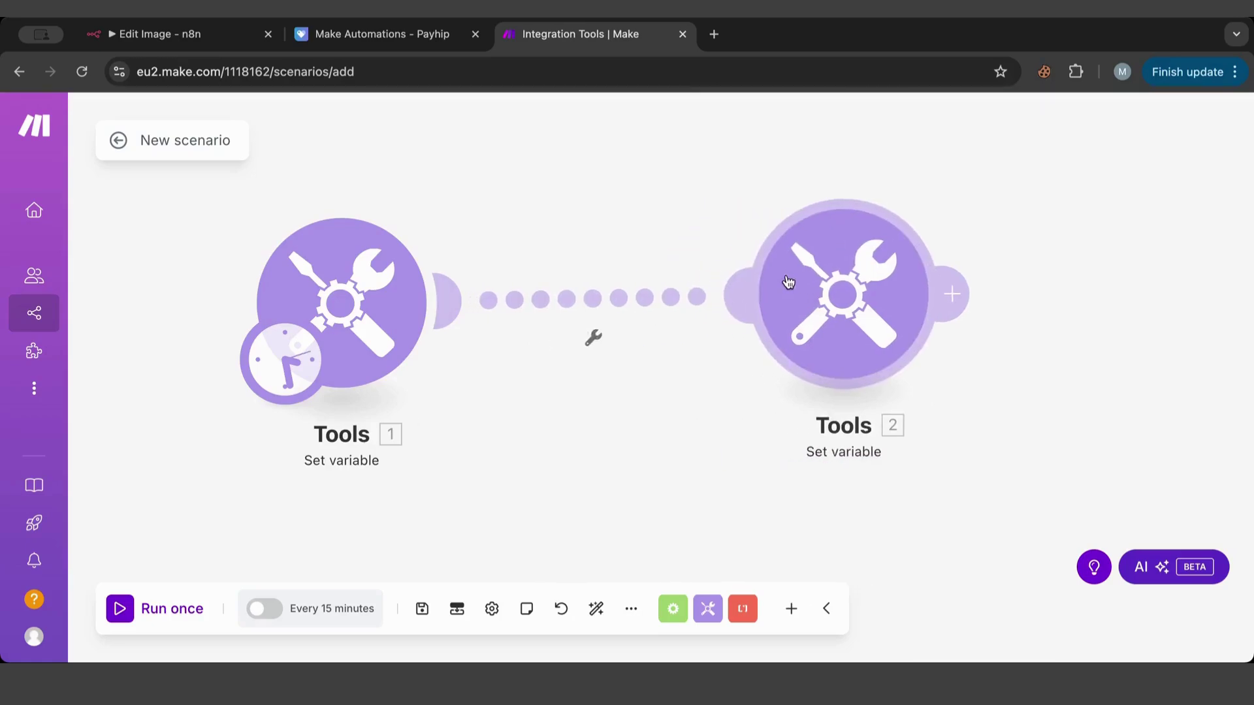
pyautogui.moveTo(788, 281); pyautogui.dragTo(923, 282)
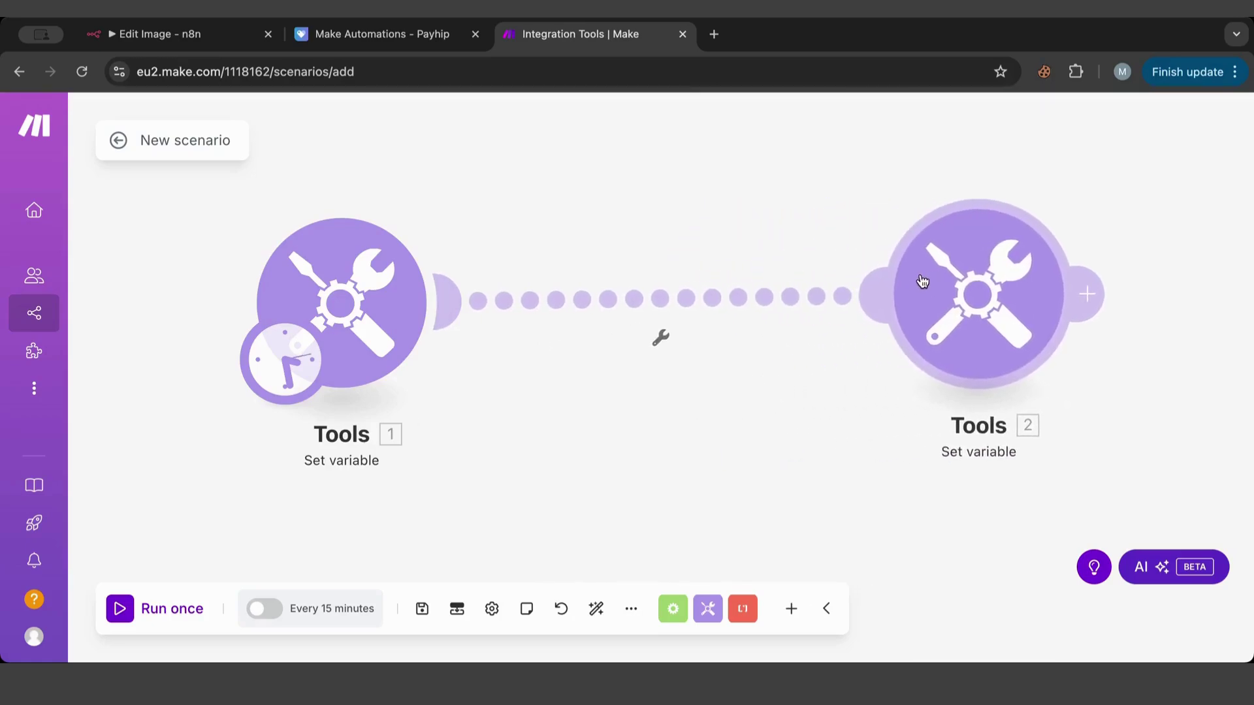
# Run the scenario once and inspect the domain array in the second module's output.
pyautogui.click(126, 609)
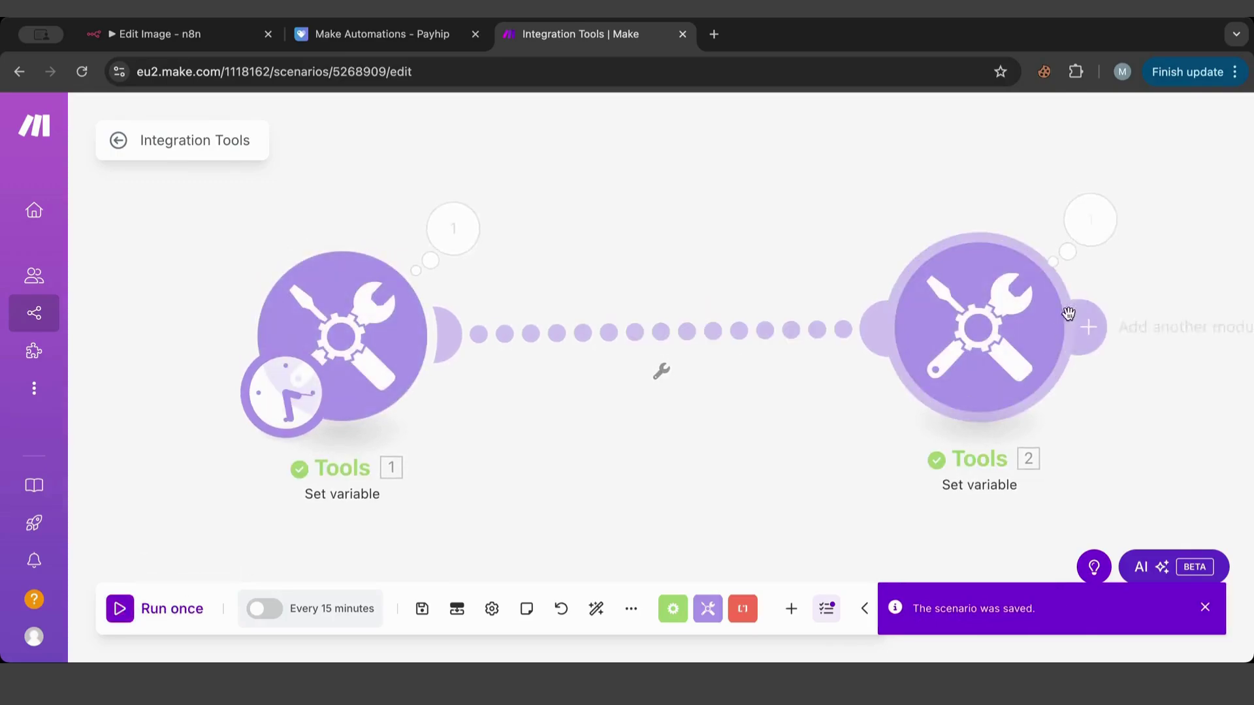
pyautogui.click(1101, 224)
pyautogui.click(705, 359)
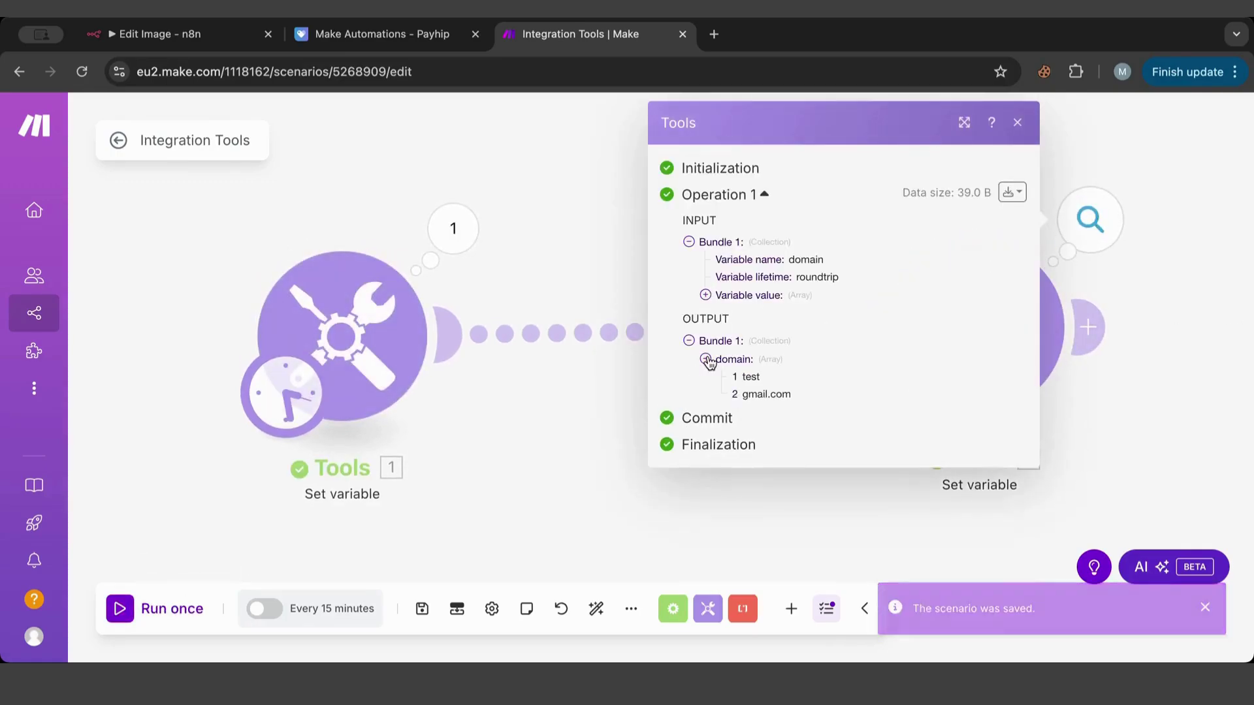
pyautogui.click(1157, 451)
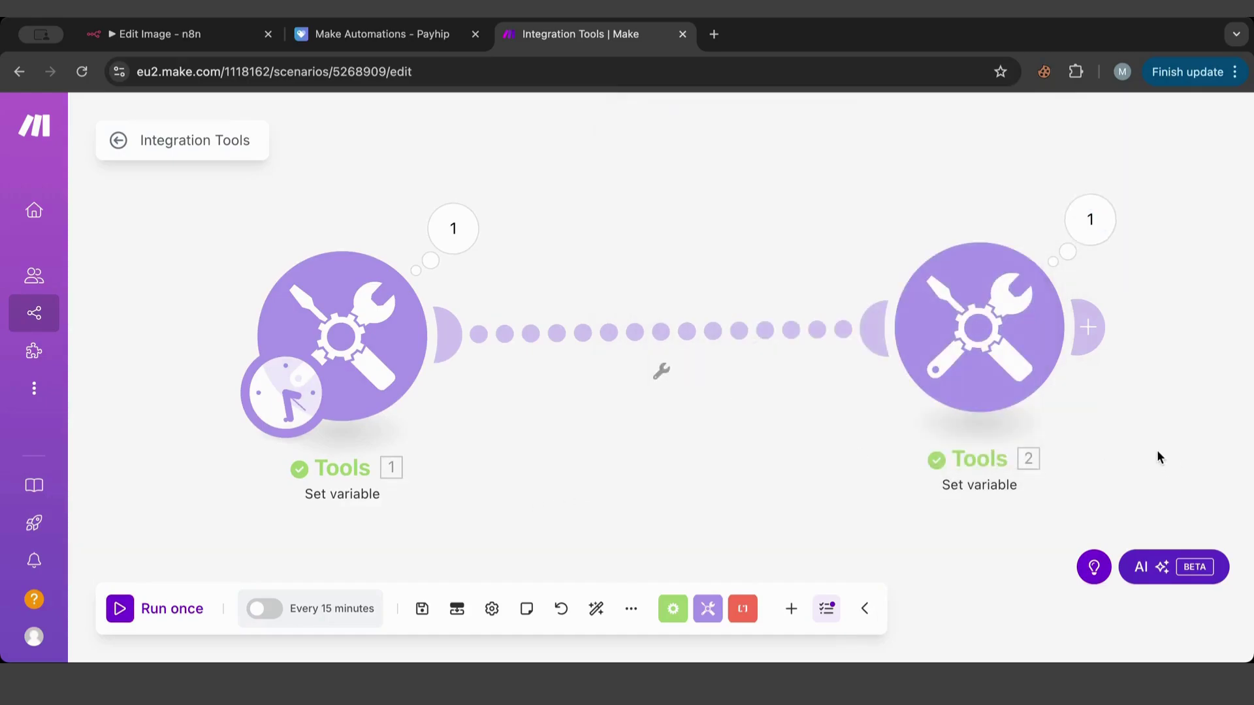
# Review the split formula in the second module's variable value and reopen that module's run output.
pyautogui.click(961, 346)
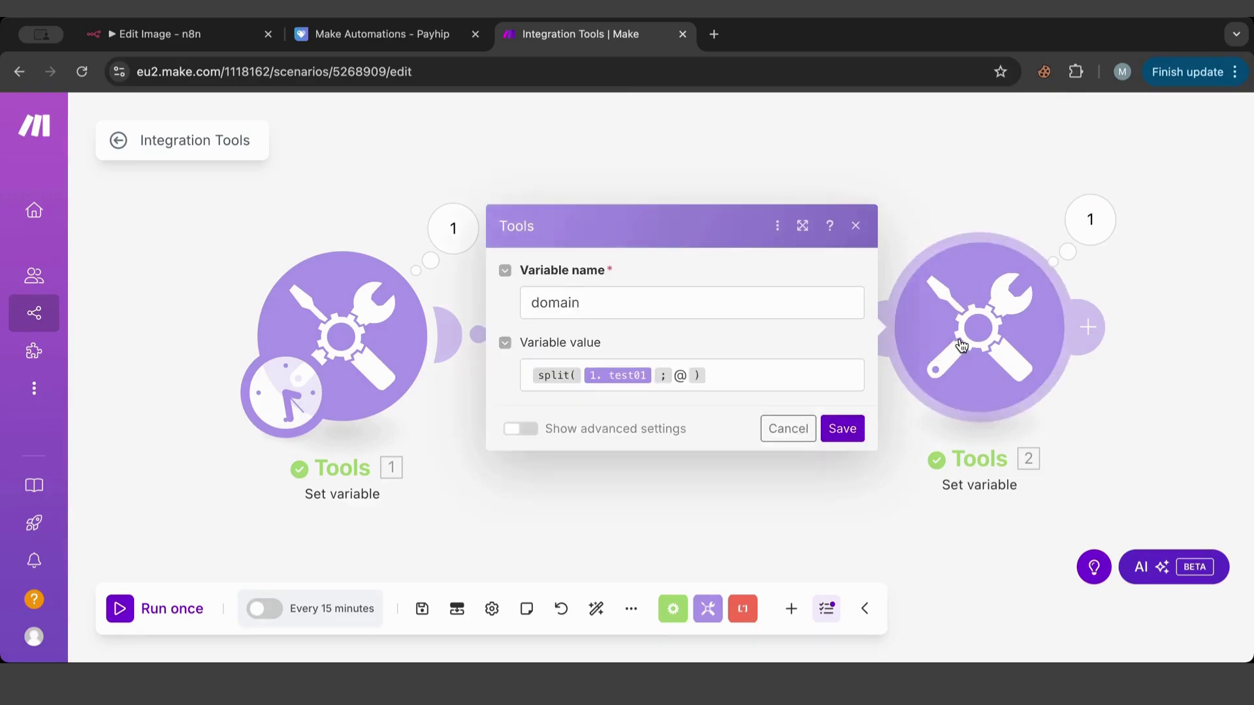
pyautogui.click(759, 371)
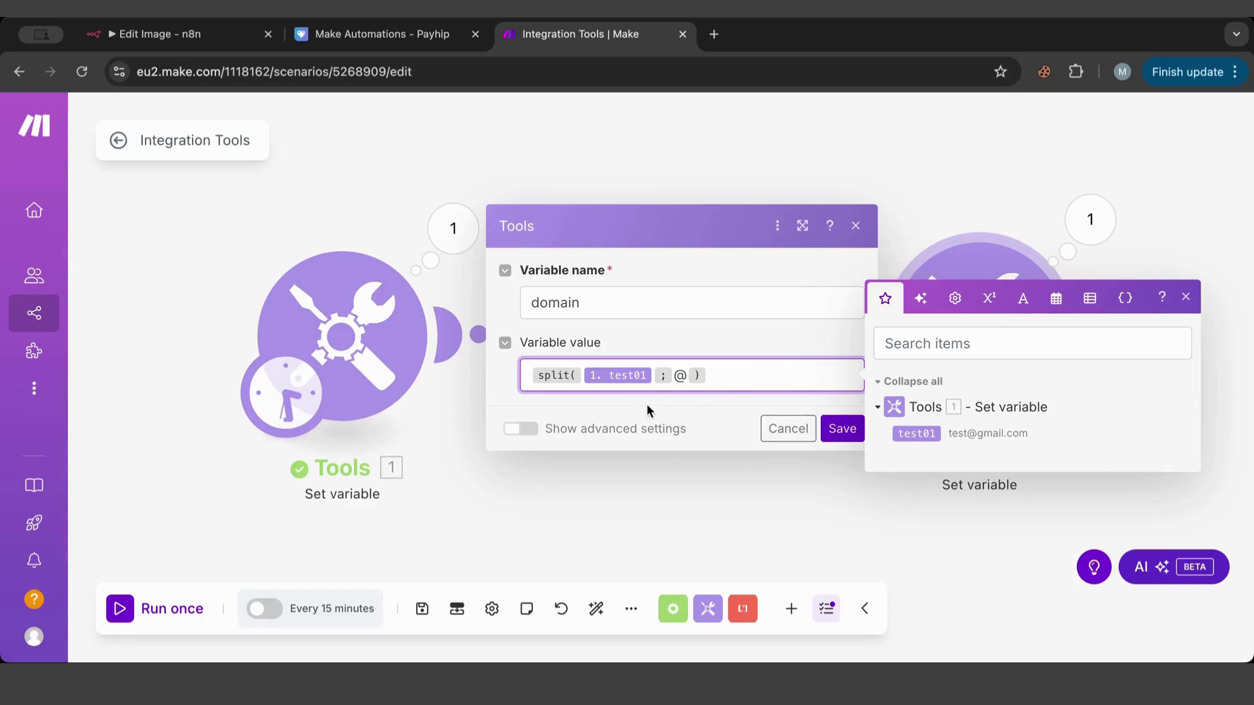
pyautogui.click(1082, 196)
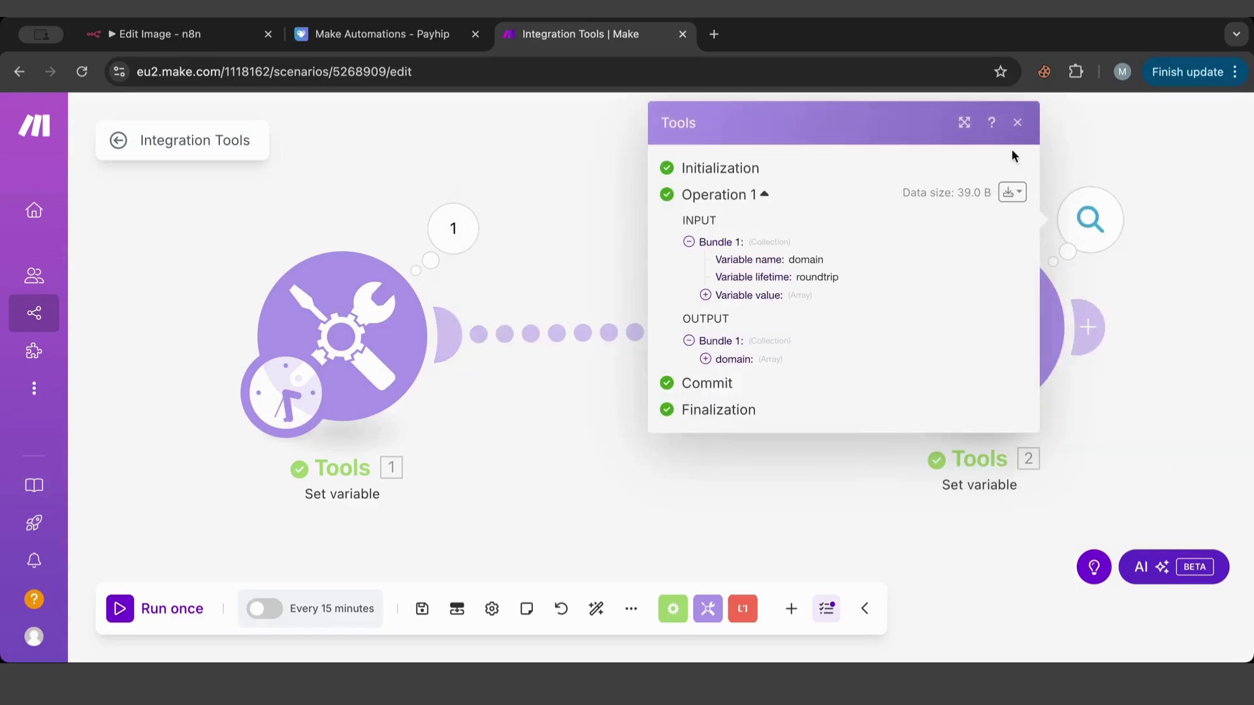
# Add a third Tools "Set variable" module after the second module.
pyautogui.click(1087, 327)
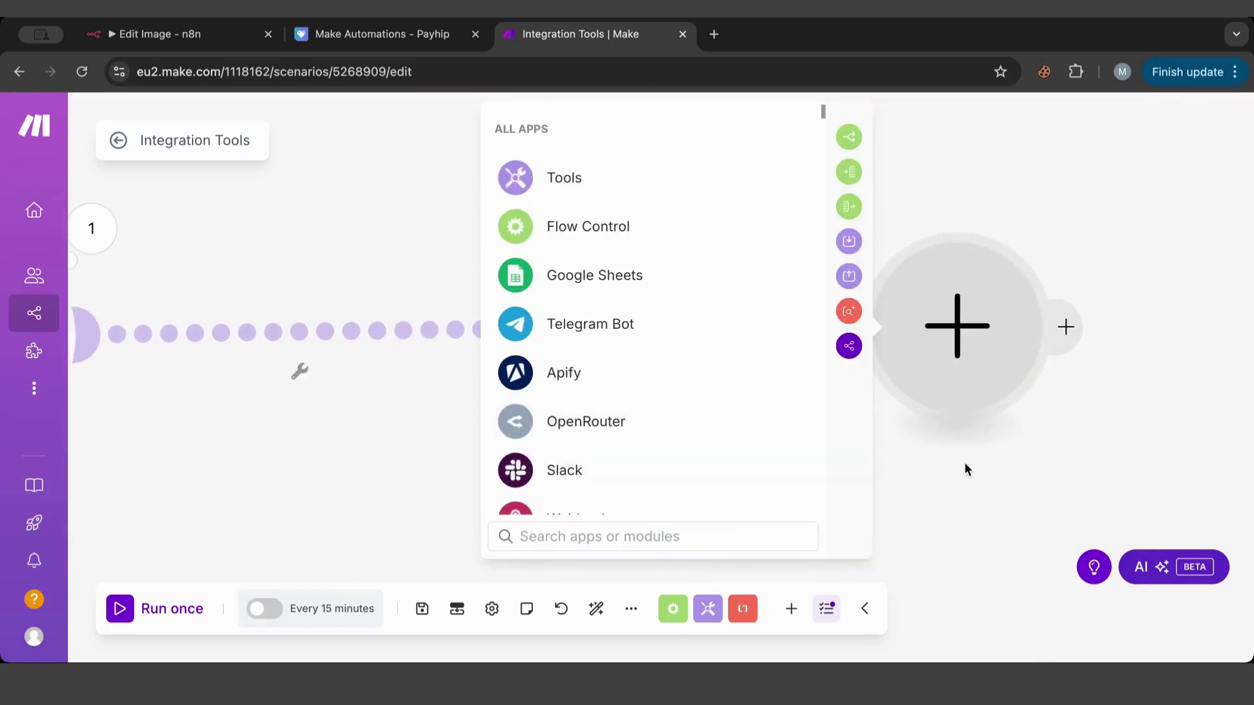
pyautogui.click(967, 469)
pyautogui.click(733, 330)
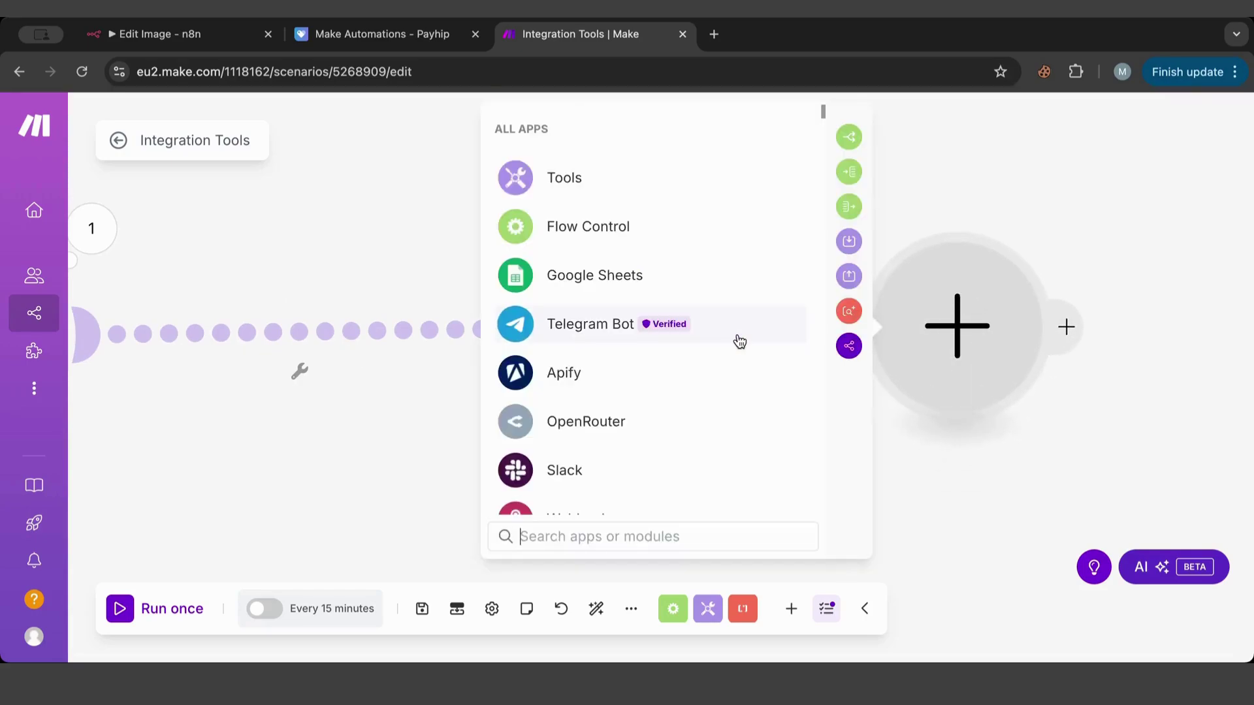
pyautogui.click(585, 177)
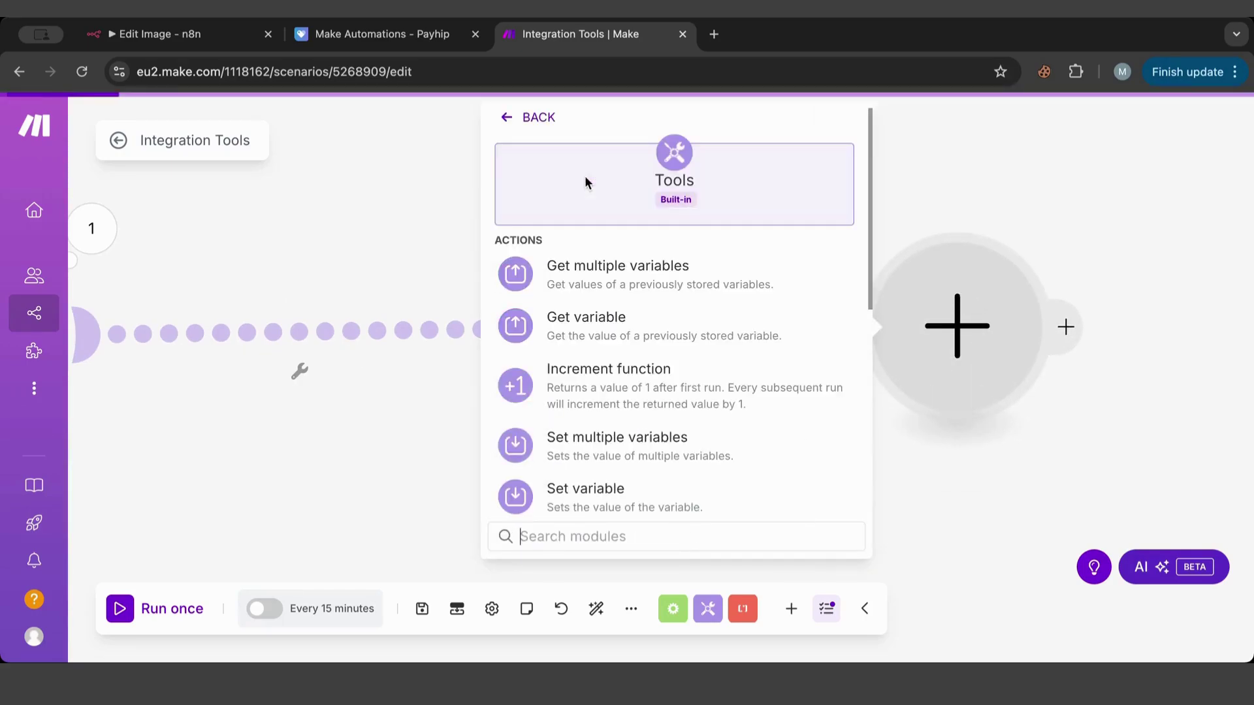
pyautogui.click(638, 488)
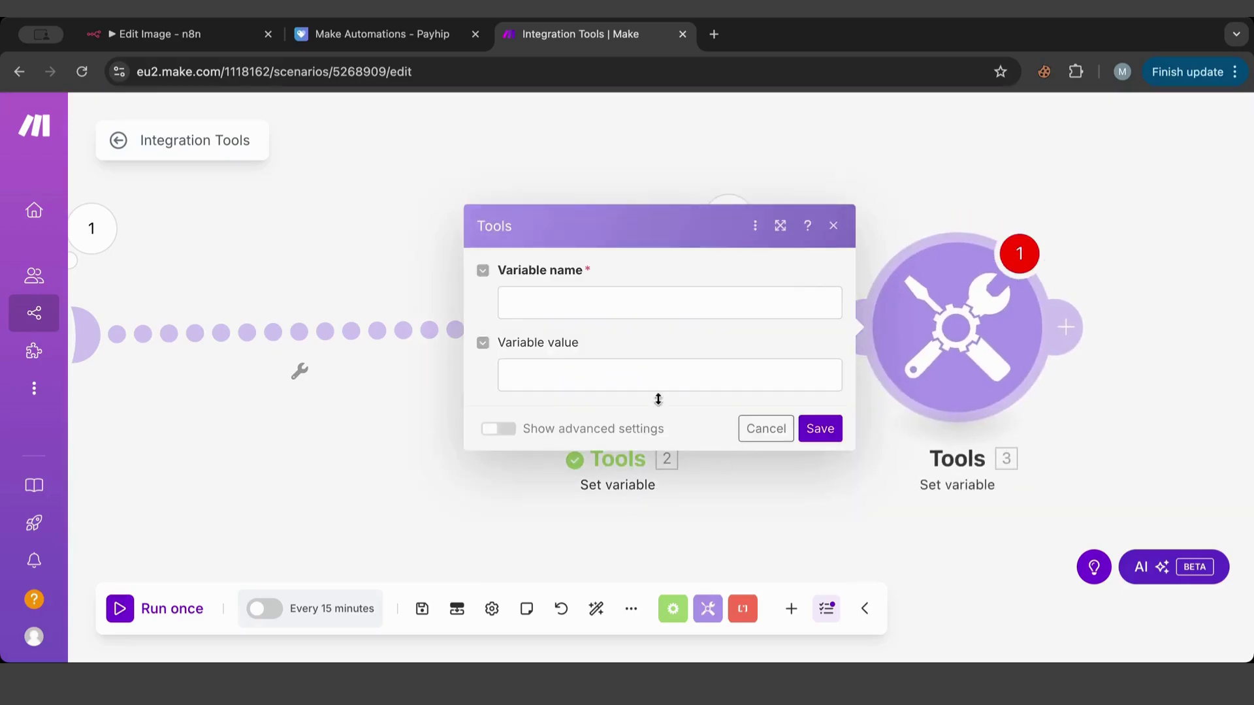
# Build a mapping to item 2 of the second module's domain array and copy it into the third module's variable value.
pyautogui.click(543, 303)
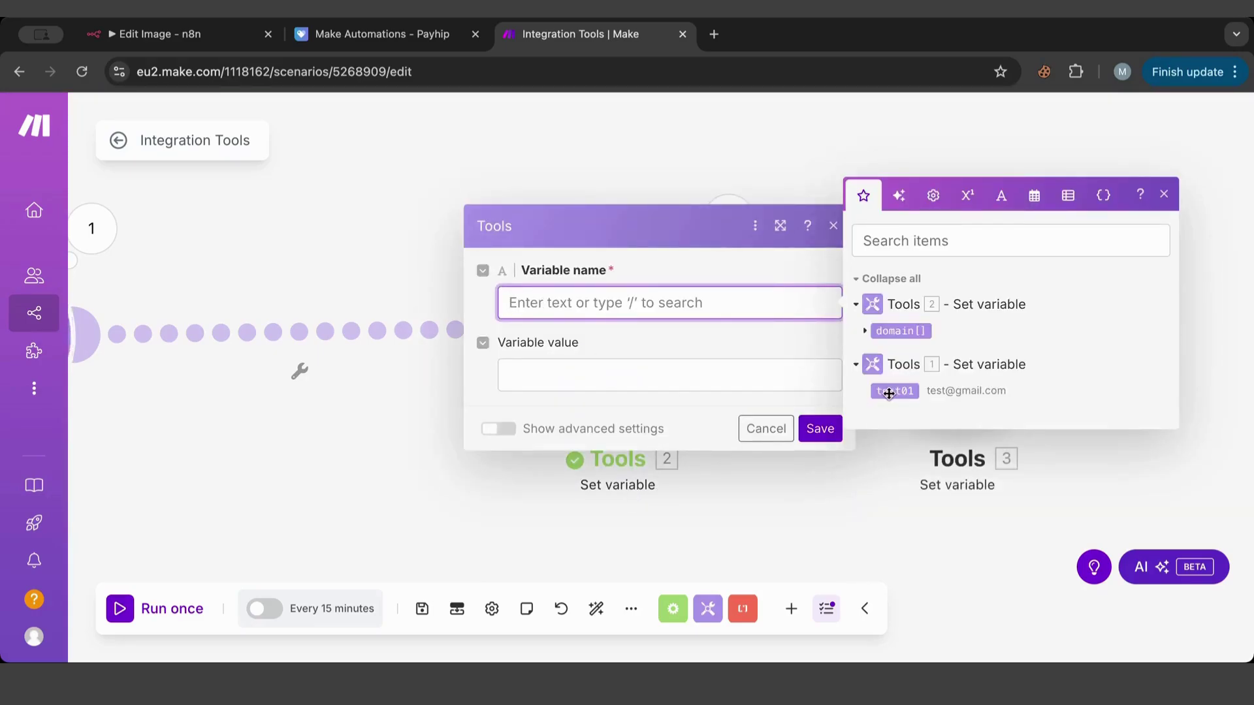
pyautogui.click(855, 363)
pyautogui.click(856, 371)
pyautogui.click(863, 331)
pyautogui.click(908, 344)
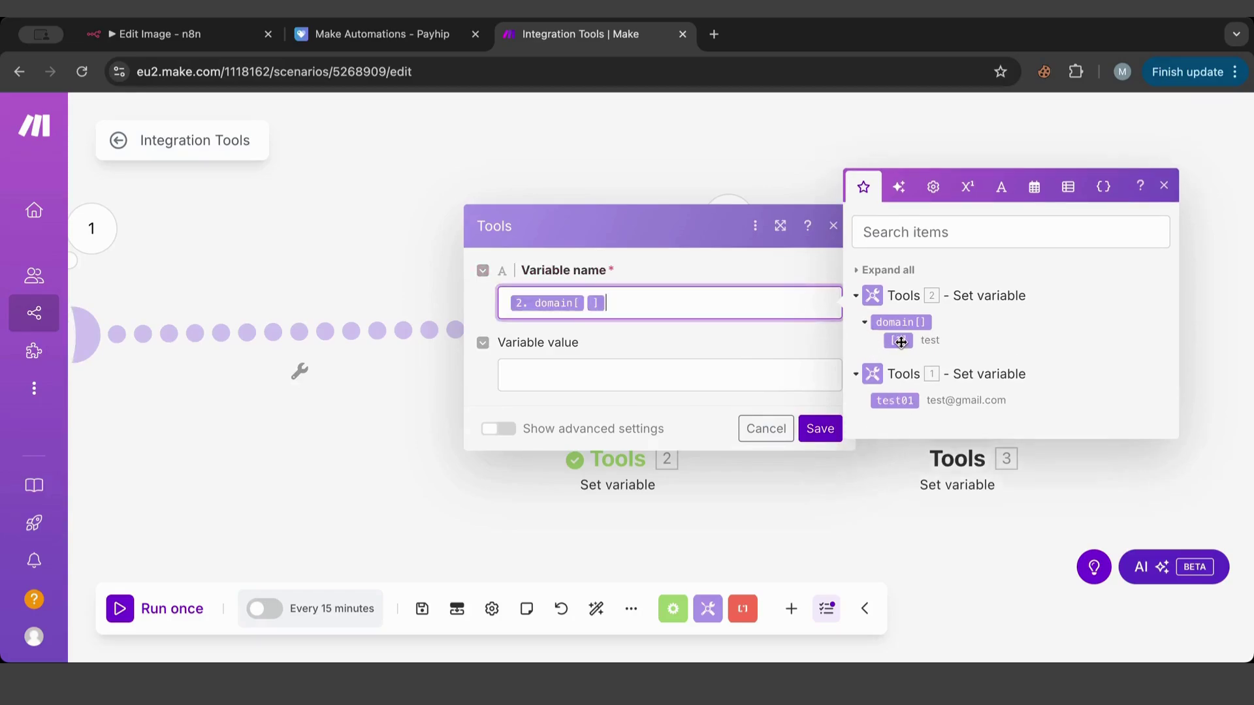
pyautogui.doubleClick(585, 303)
pyautogui.write('2')
pyautogui.hotkey('ctrl', 'a')
pyautogui.hotkey('ctrl', 'c')
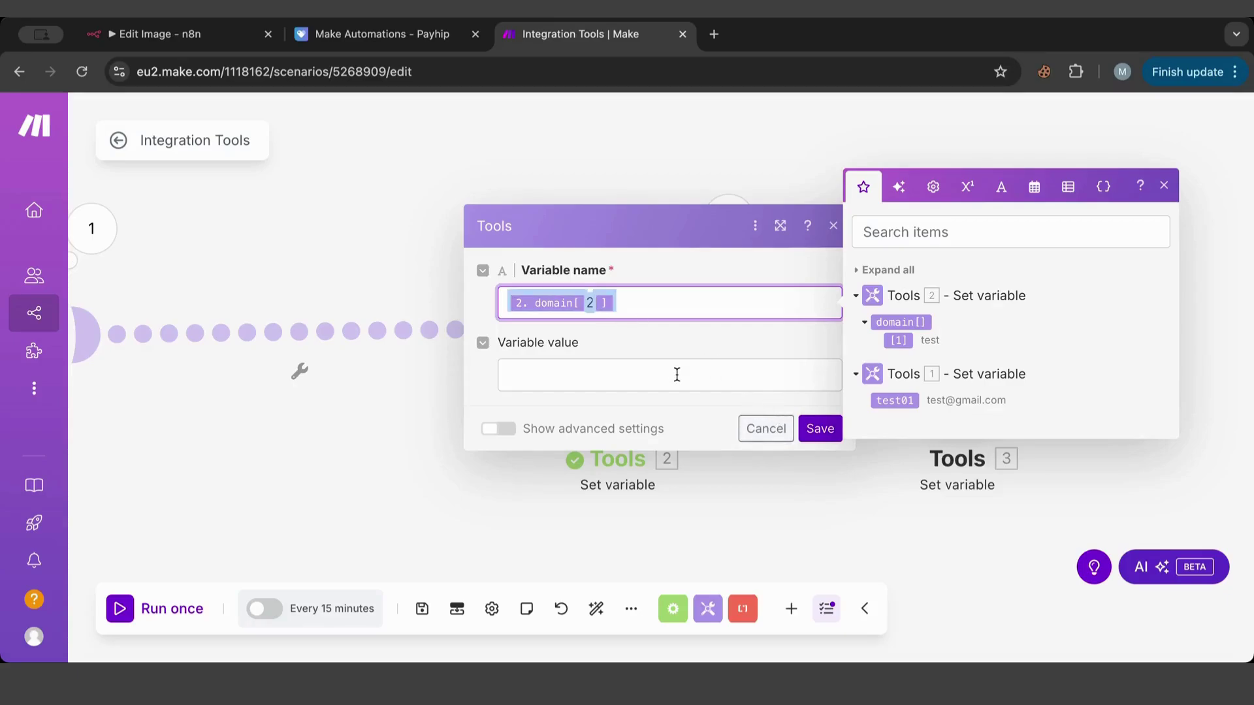
pyautogui.click(674, 372)
pyautogui.hotkey('ctrl', 'v')
# Replace the mapping in the third module's variable name with "domain02" and save the module.
pyautogui.click(639, 300)
pyautogui.hotkey('ctrl', 'a')
pyautogui.press('BackSpace')
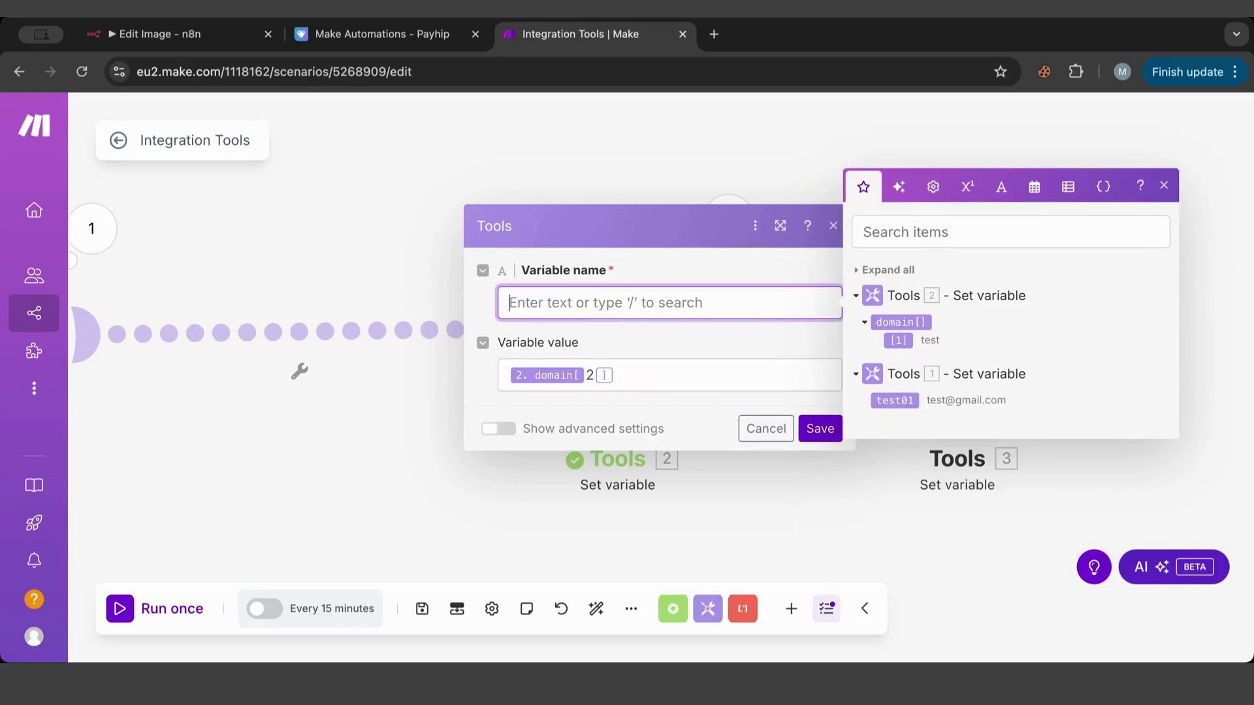
pyautogui.write('domain02')
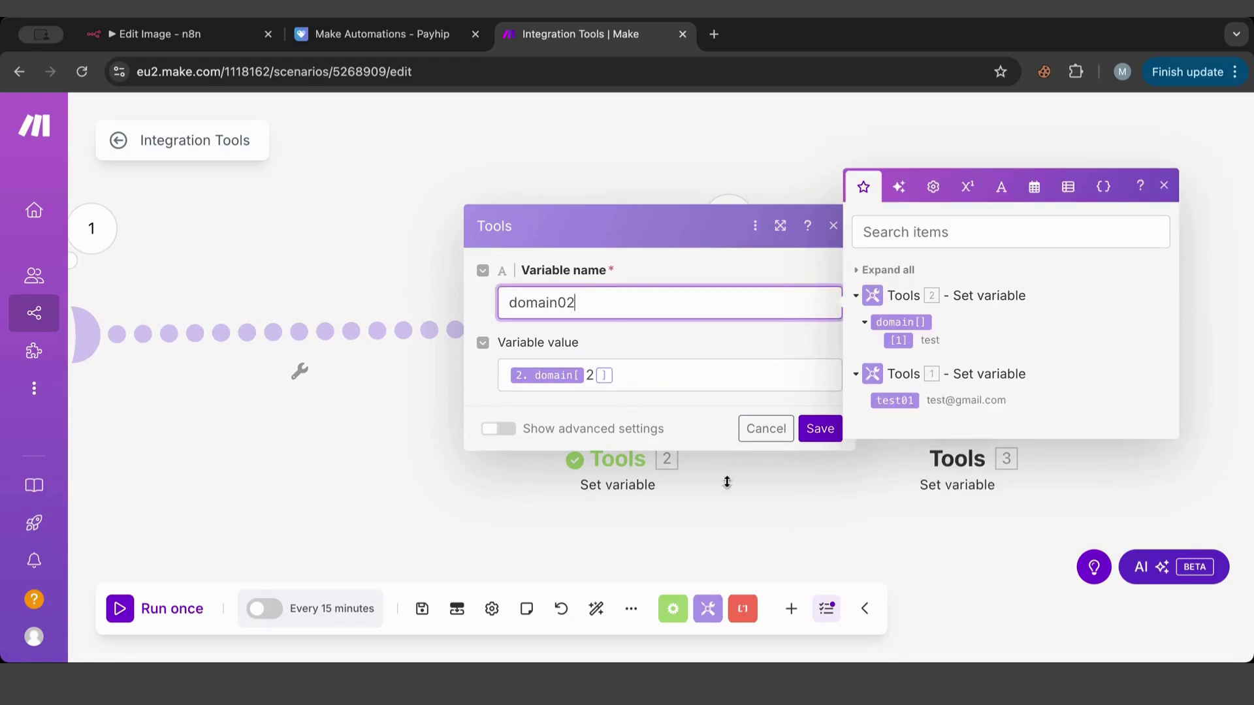
pyautogui.click(817, 426)
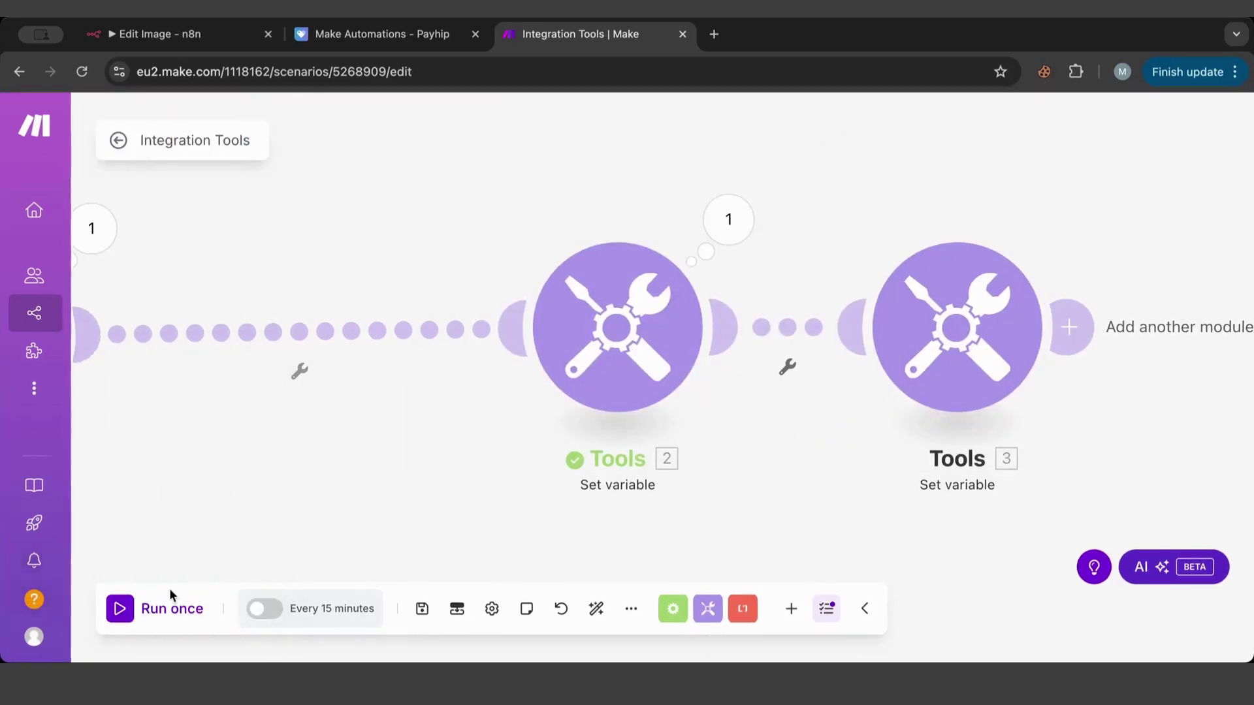
# Run the scenario once and inspect the domain02 output of the third module.
pyautogui.click(121, 610)
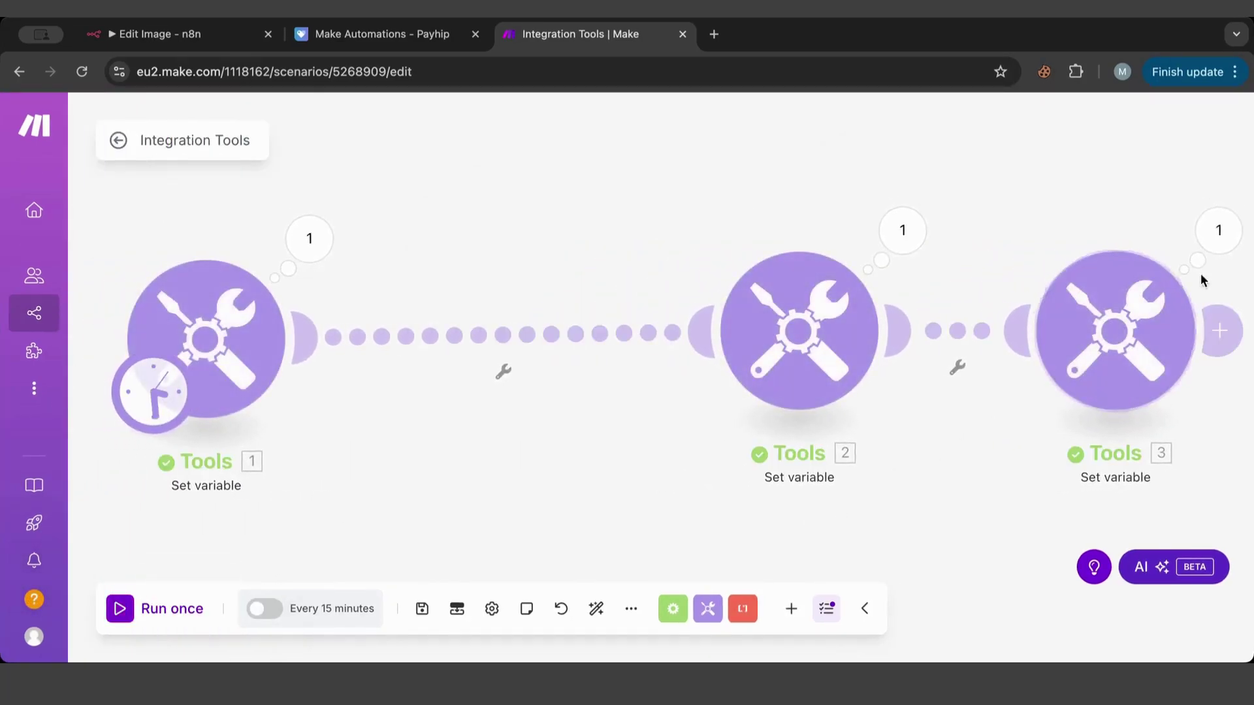
pyautogui.hscroll(3, 1066, 226)
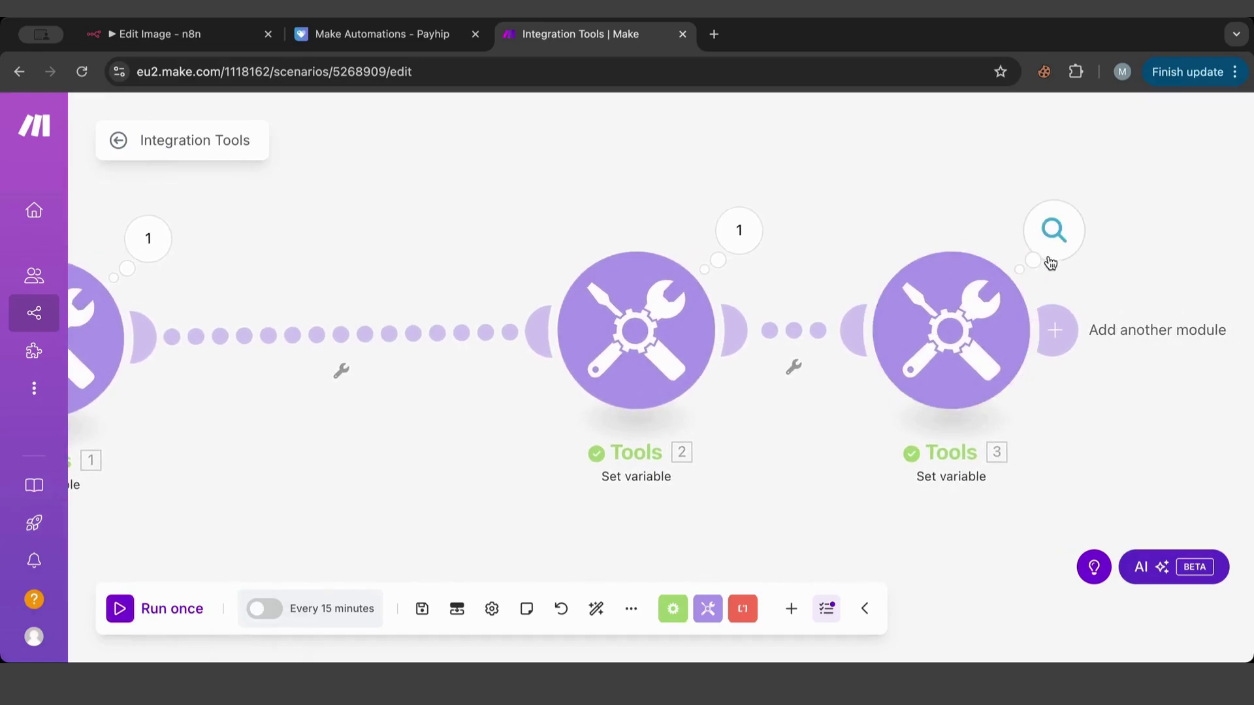
pyautogui.click(1049, 257)
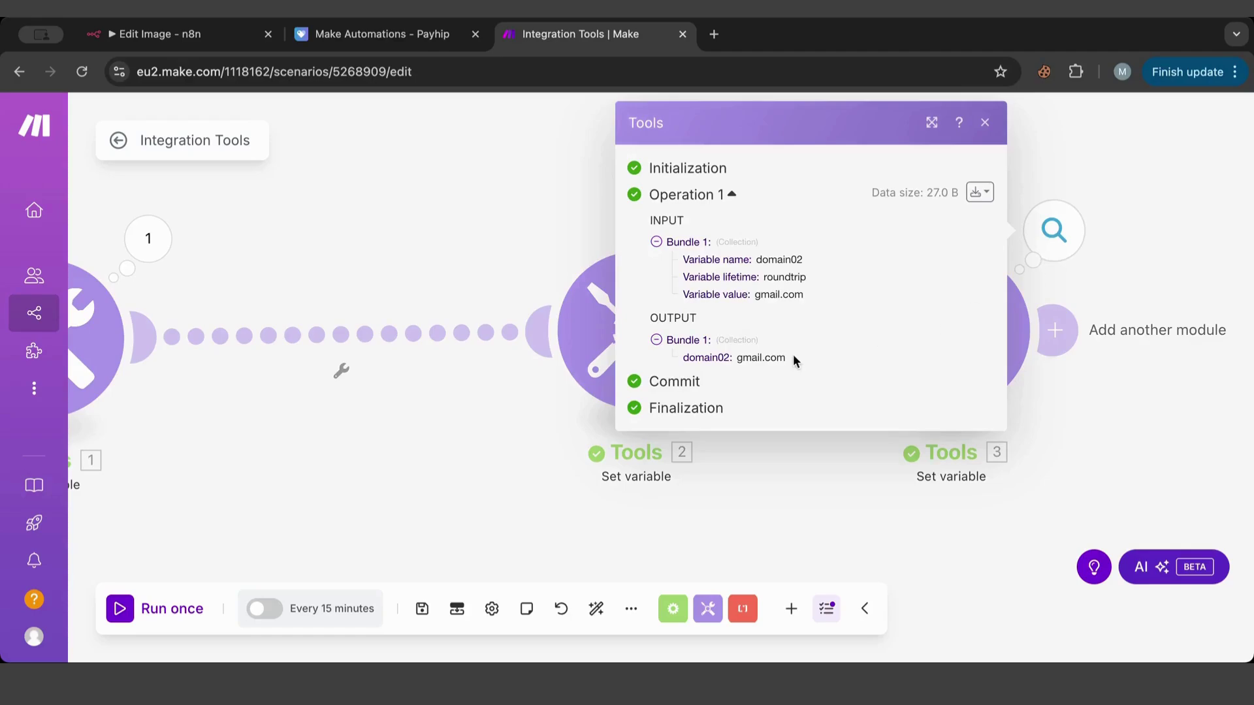
pyautogui.click(738, 528)
# Browse the date and time, text and array functions available for the second module's variable value, leaving the module unsaved.
pyautogui.click(653, 288)
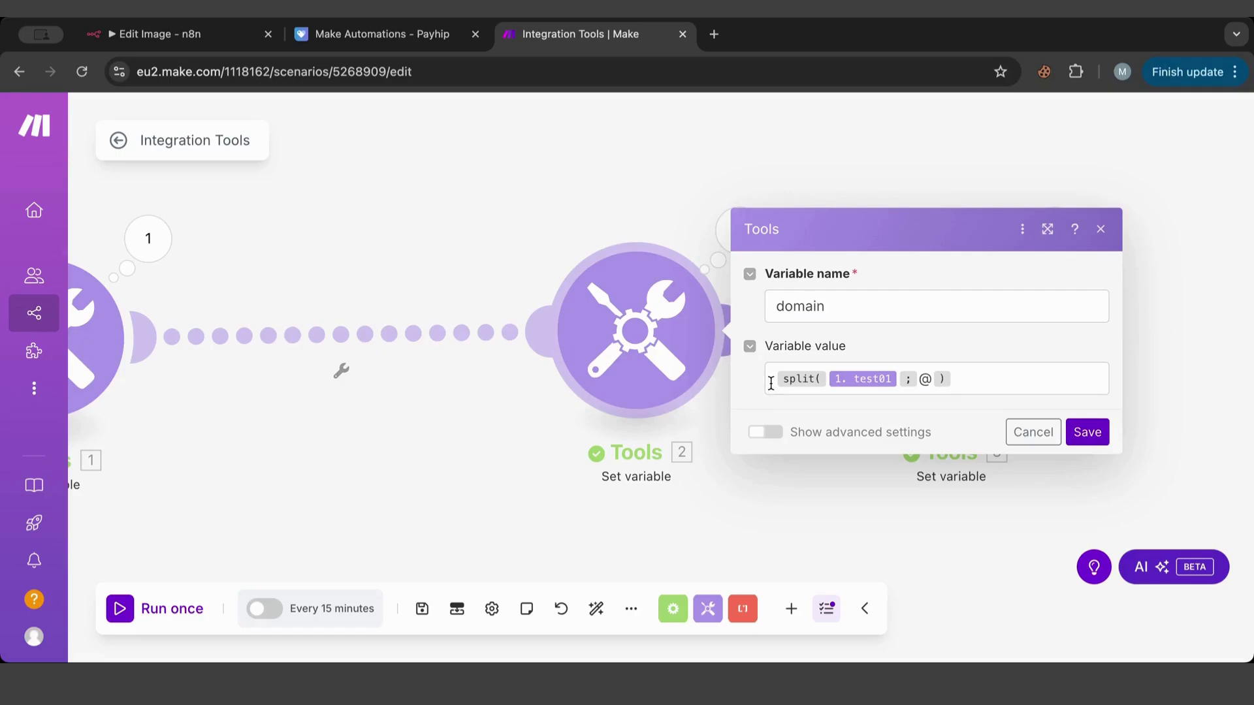
pyautogui.click(771, 383)
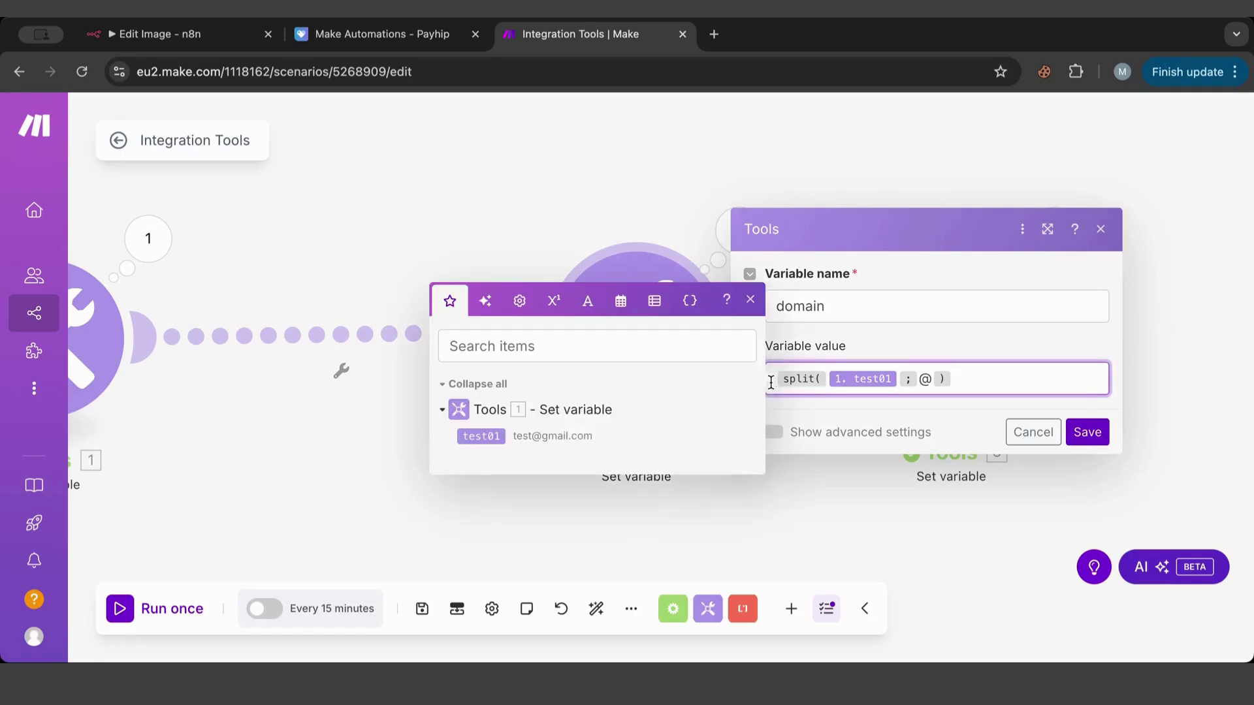
pyautogui.click(621, 301)
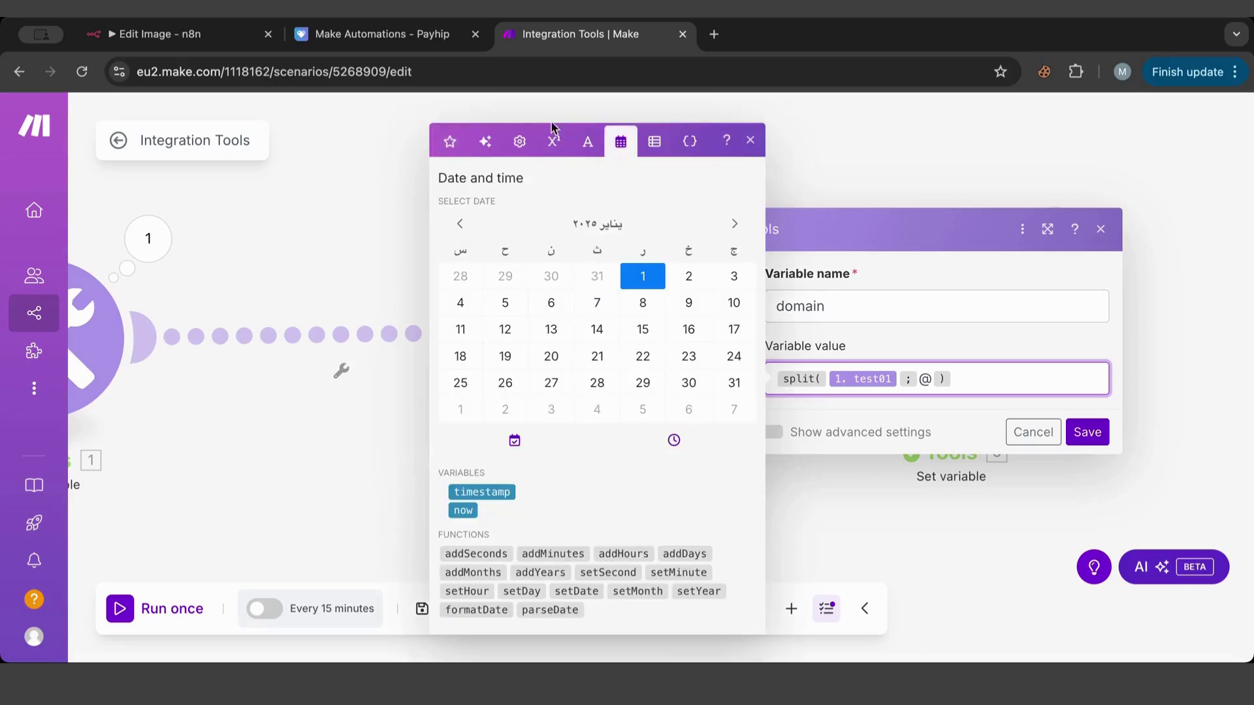
pyautogui.click(588, 141)
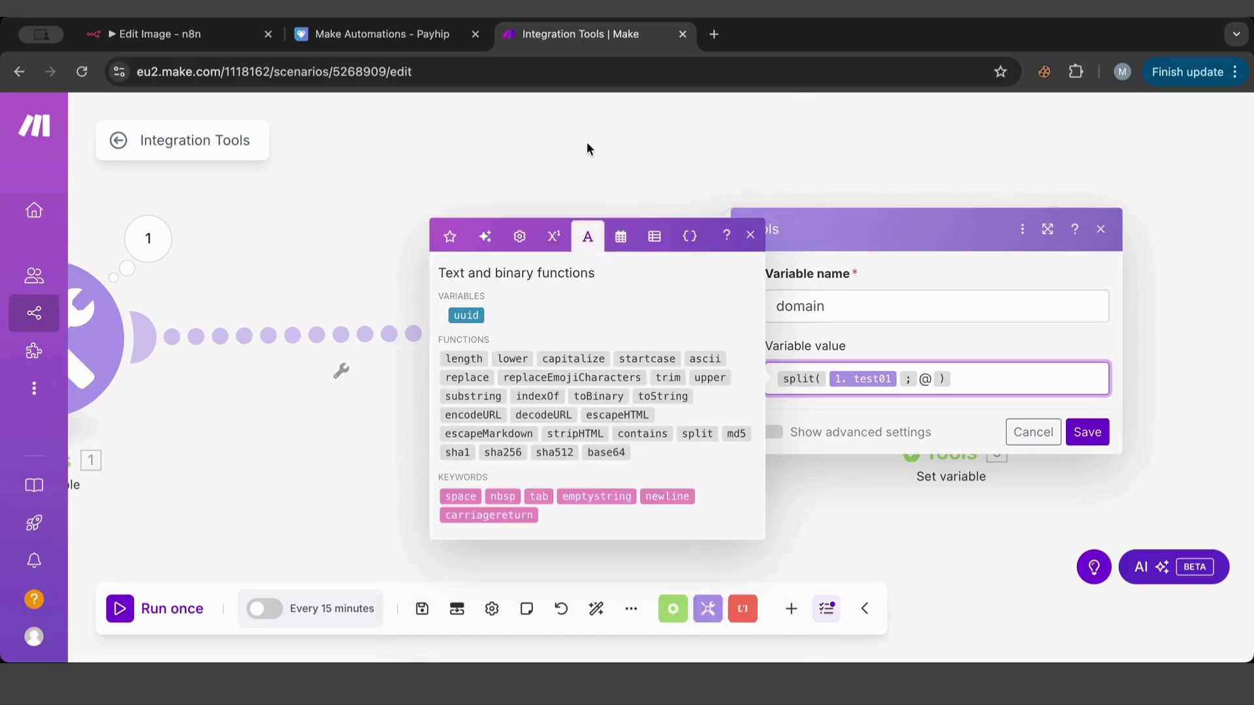
pyautogui.click(641, 236)
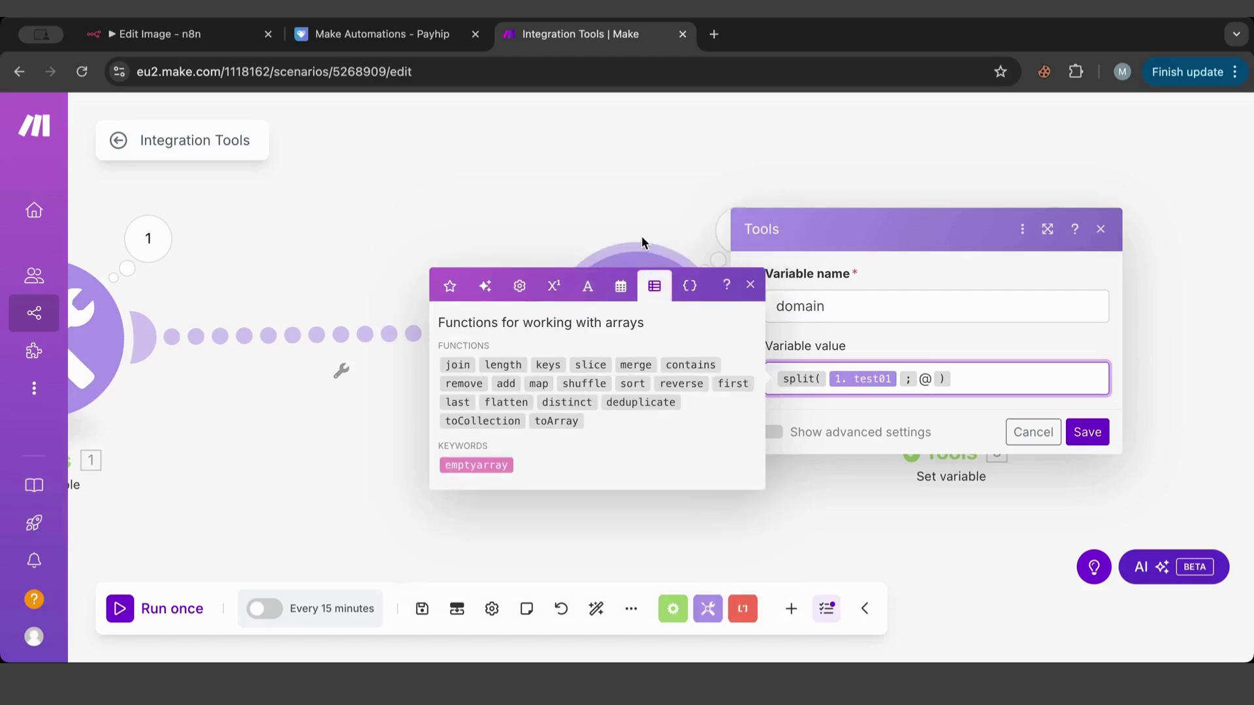
pyautogui.click(617, 288)
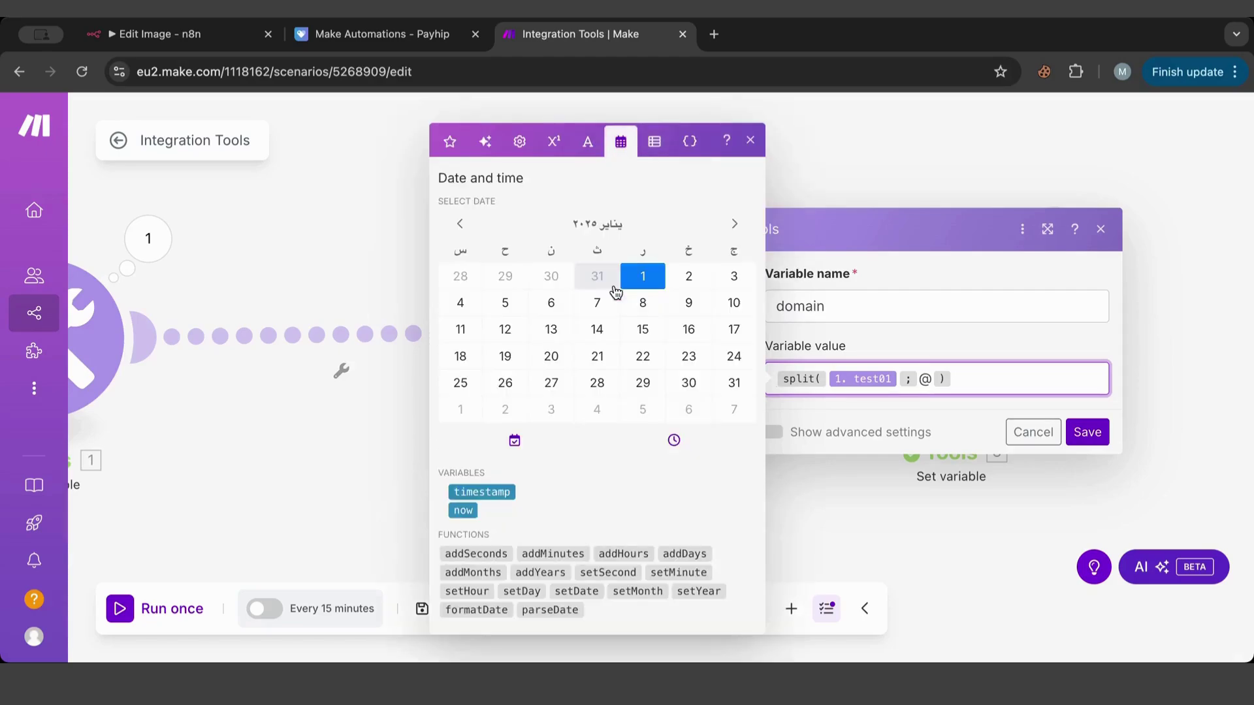
pyautogui.click(1031, 435)
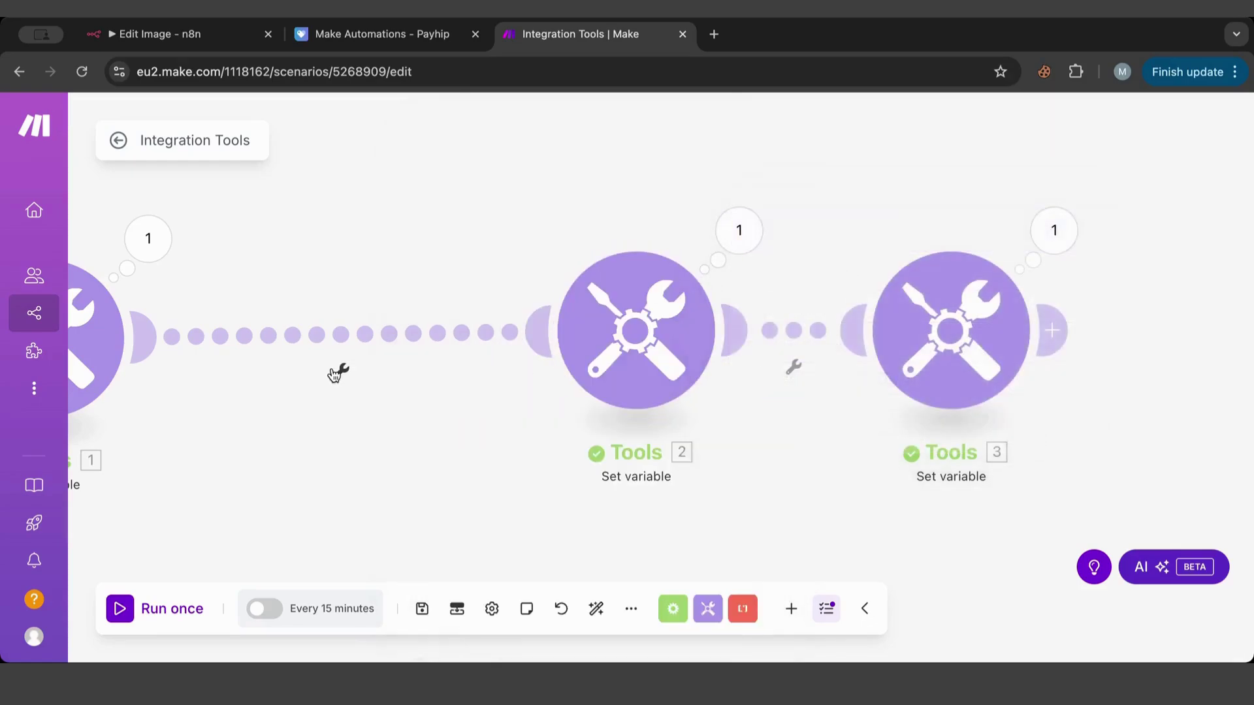
# Unlink the first module from the second and move the first module lower on the canvas.
pyautogui.rightClick(332, 331)
pyautogui.click(343, 374)
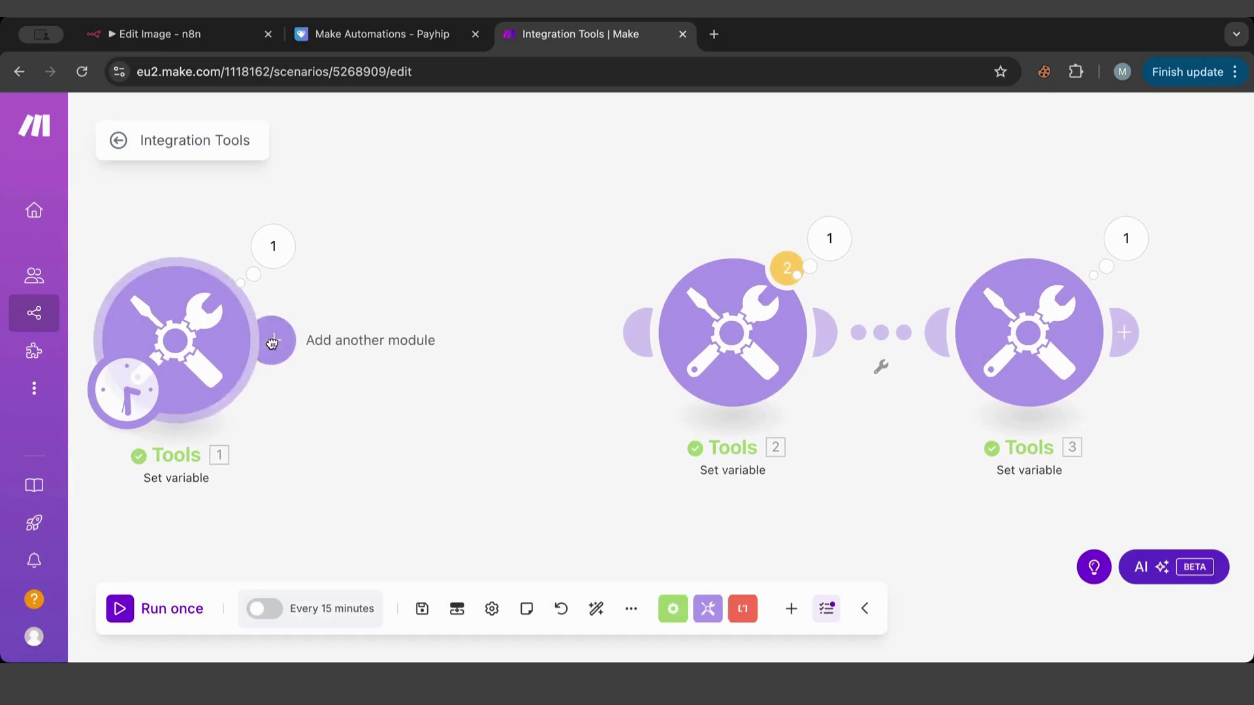
pyautogui.click(271, 341)
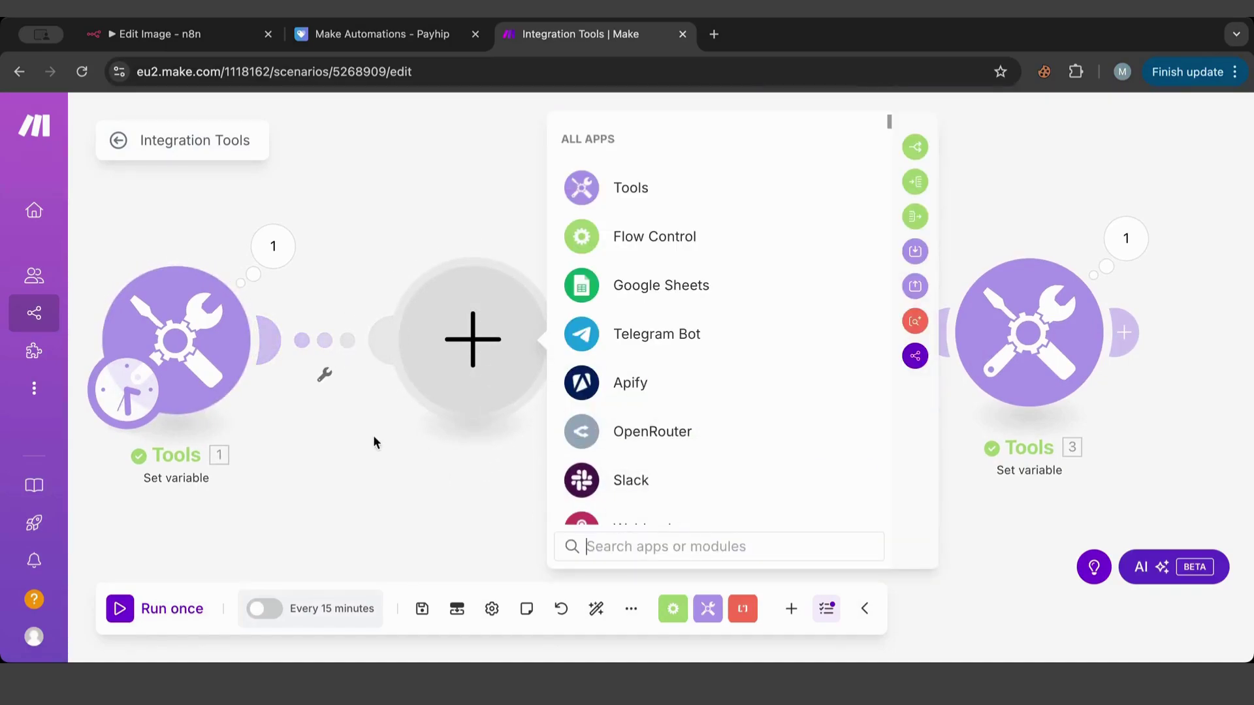
pyautogui.click(347, 444)
pyautogui.moveTo(220, 358); pyautogui.dragTo(182, 453)
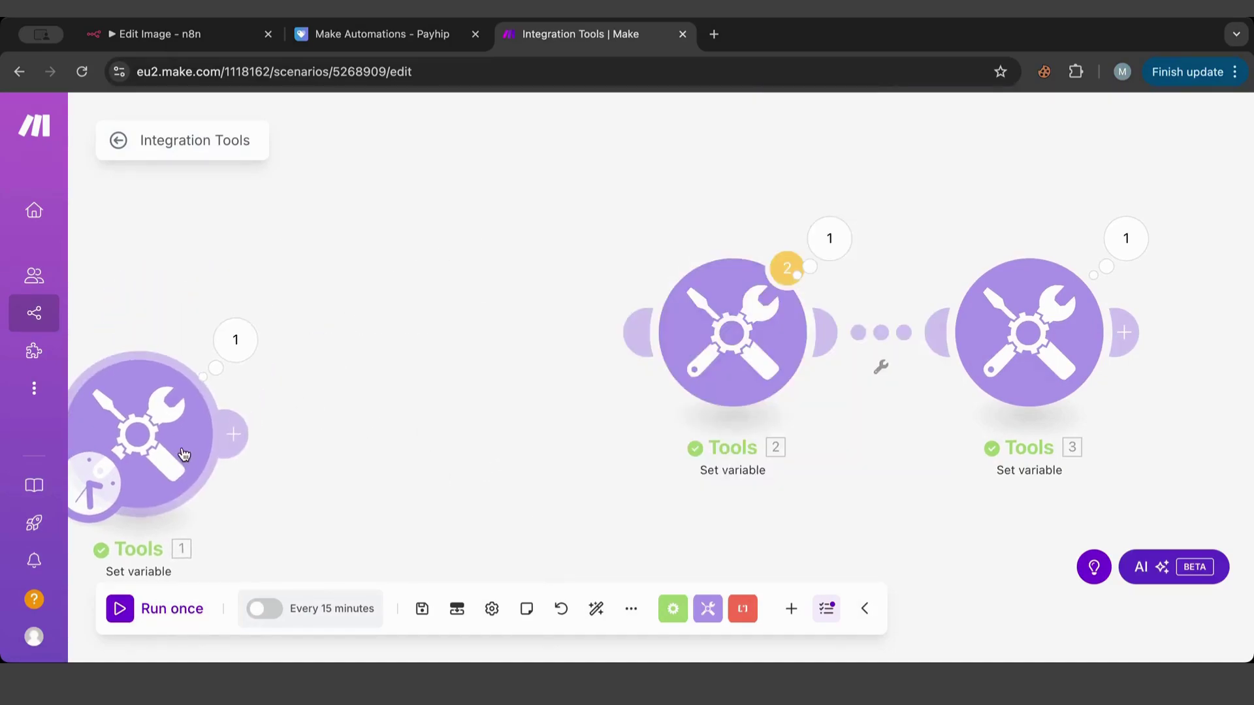
# Find the Flow Control app with the search "route" and add its Router after the first module.
pyautogui.click(239, 444)
pyautogui.write('ou')
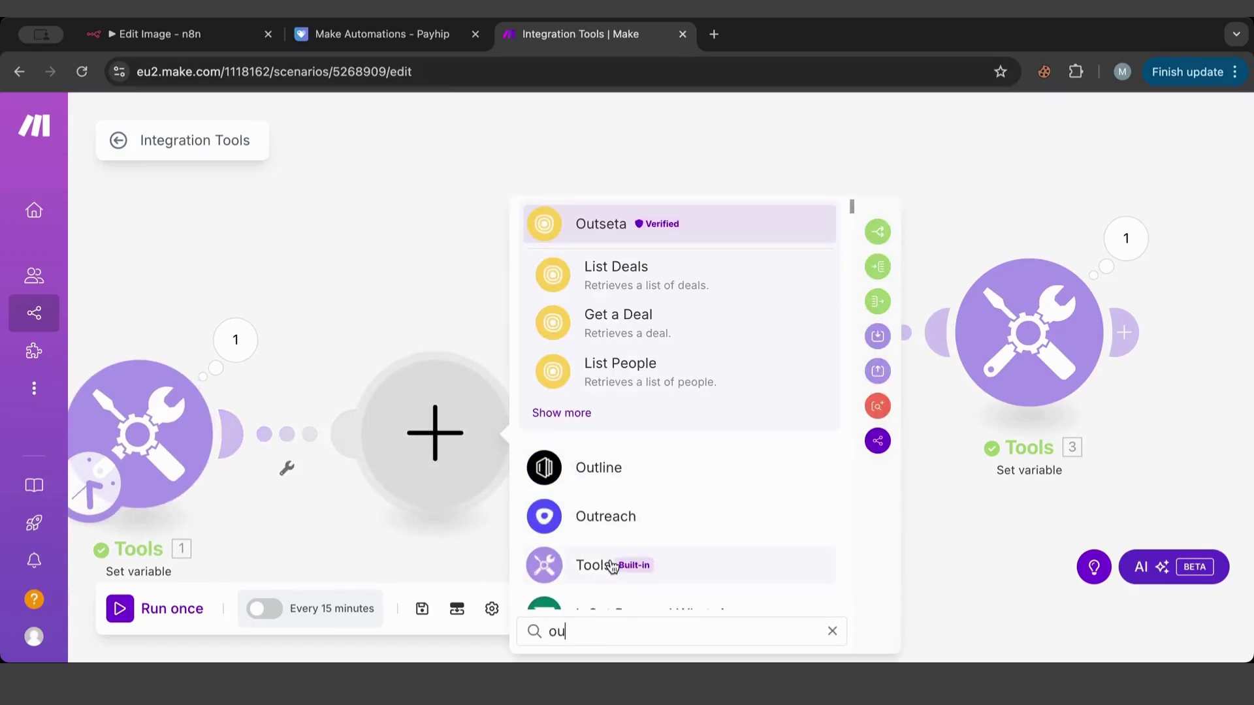
pyautogui.hotkey('ctrl', 'a')
pyautogui.write('route')
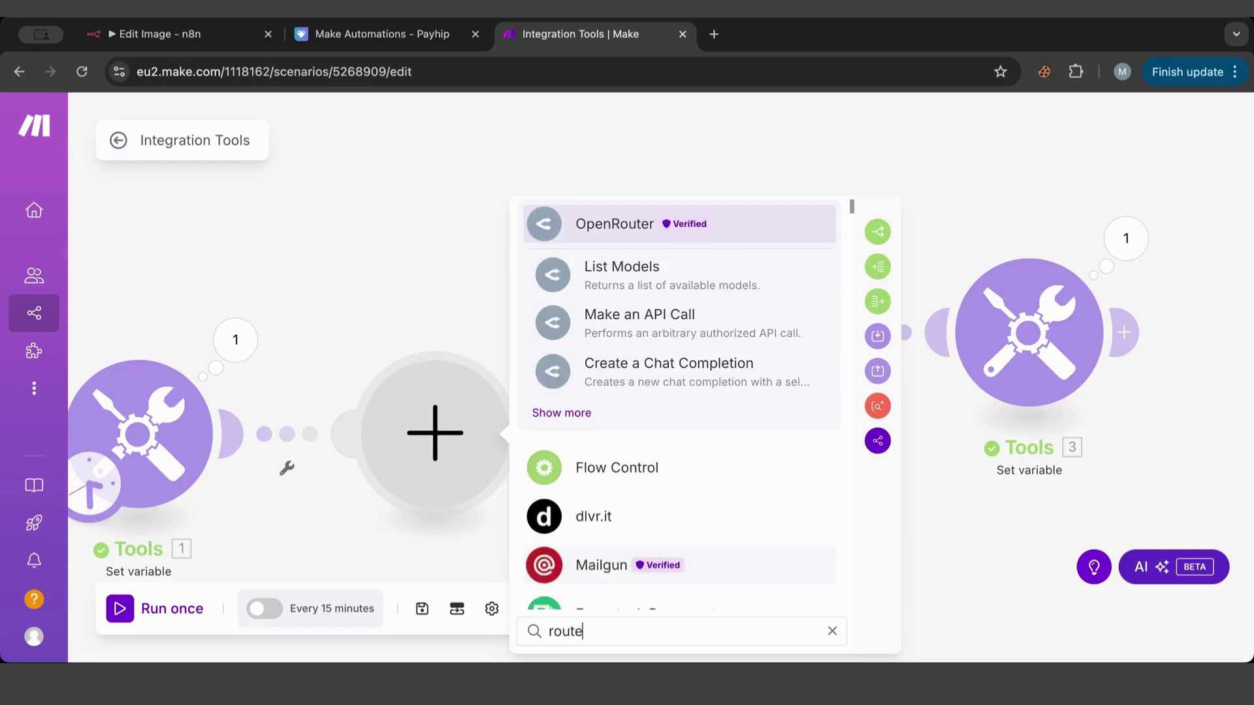
pyautogui.click(617, 468)
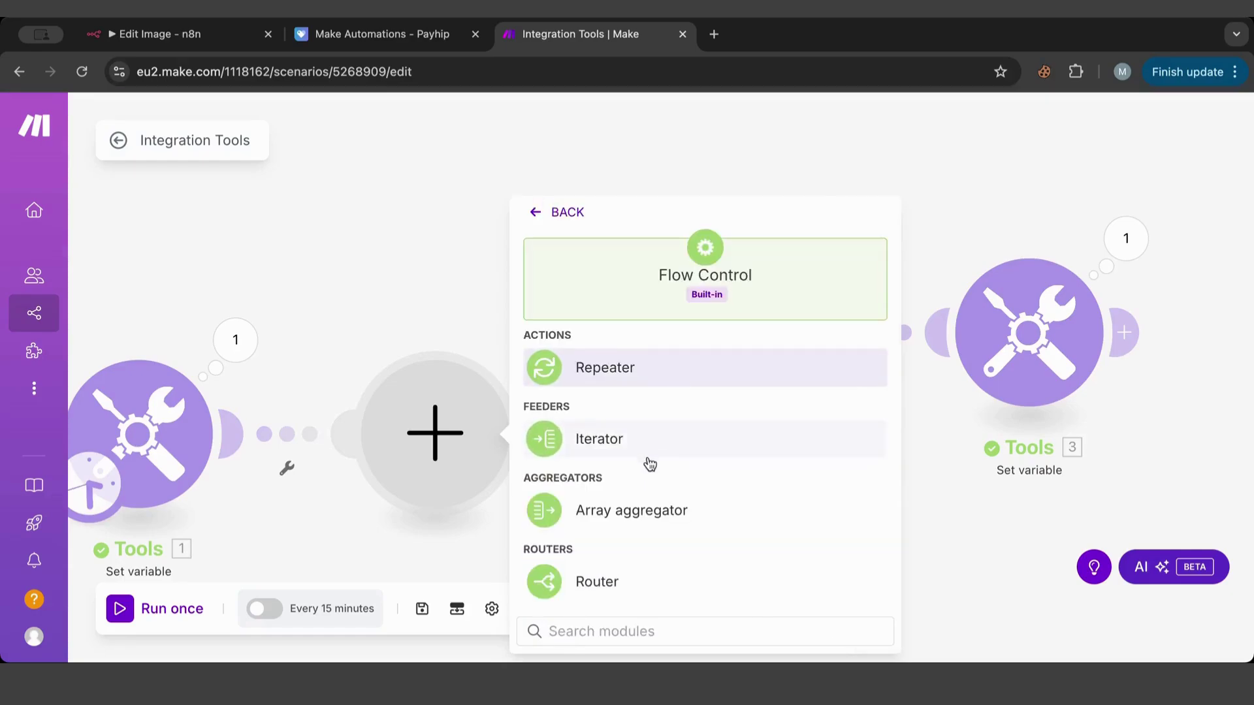
pyautogui.click(612, 578)
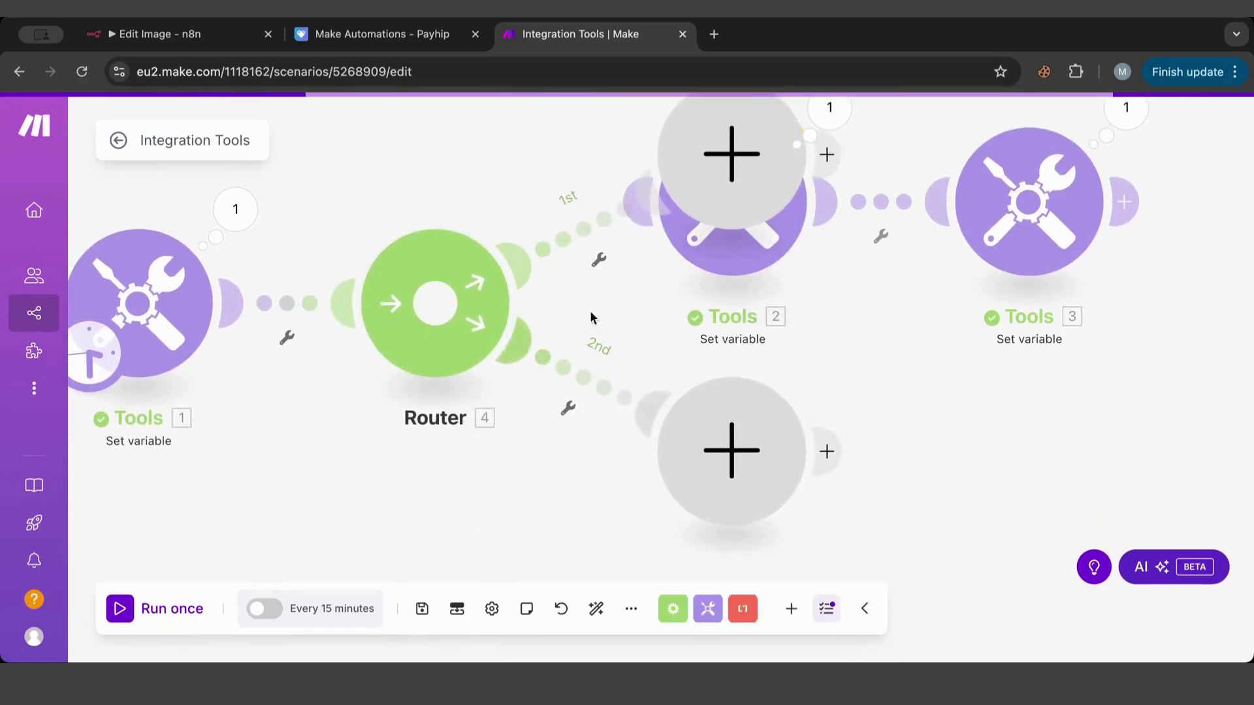
# Delete the Router's upper empty placeholder and connect the second Set variable module to the Router.
pyautogui.rightClick(708, 194)
pyautogui.click(751, 232)
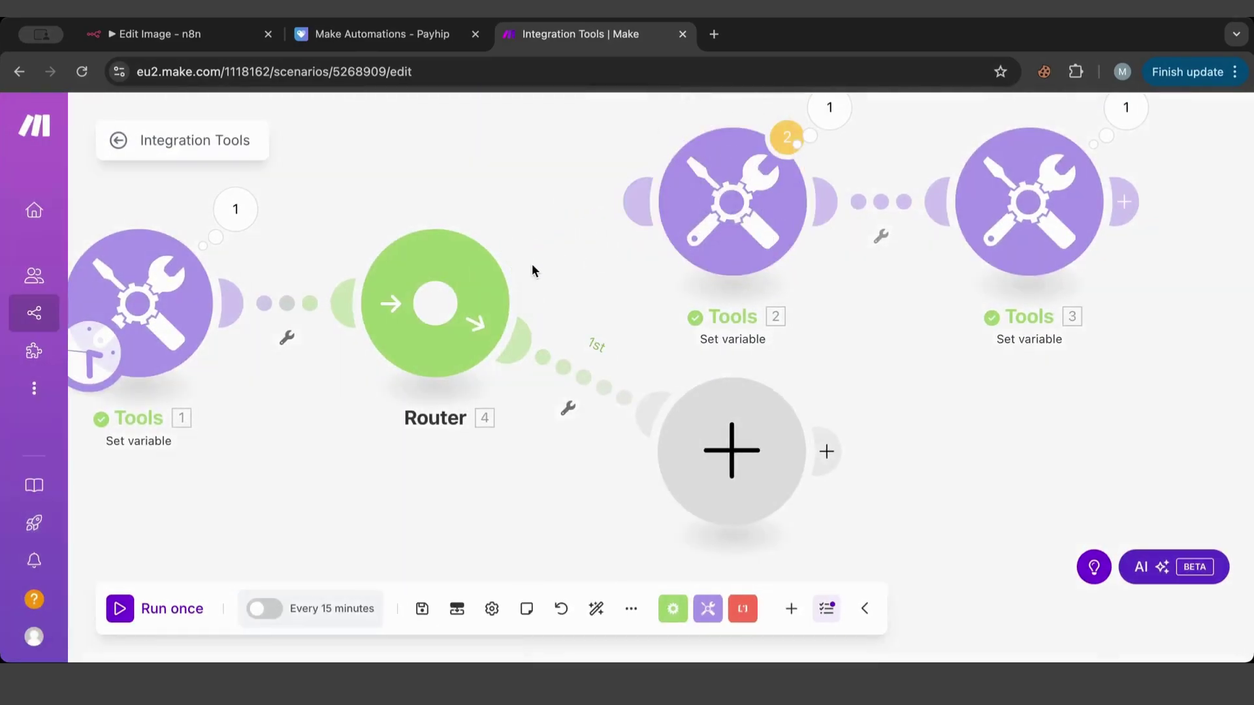
pyautogui.moveTo(638, 201); pyautogui.dragTo(499, 256)
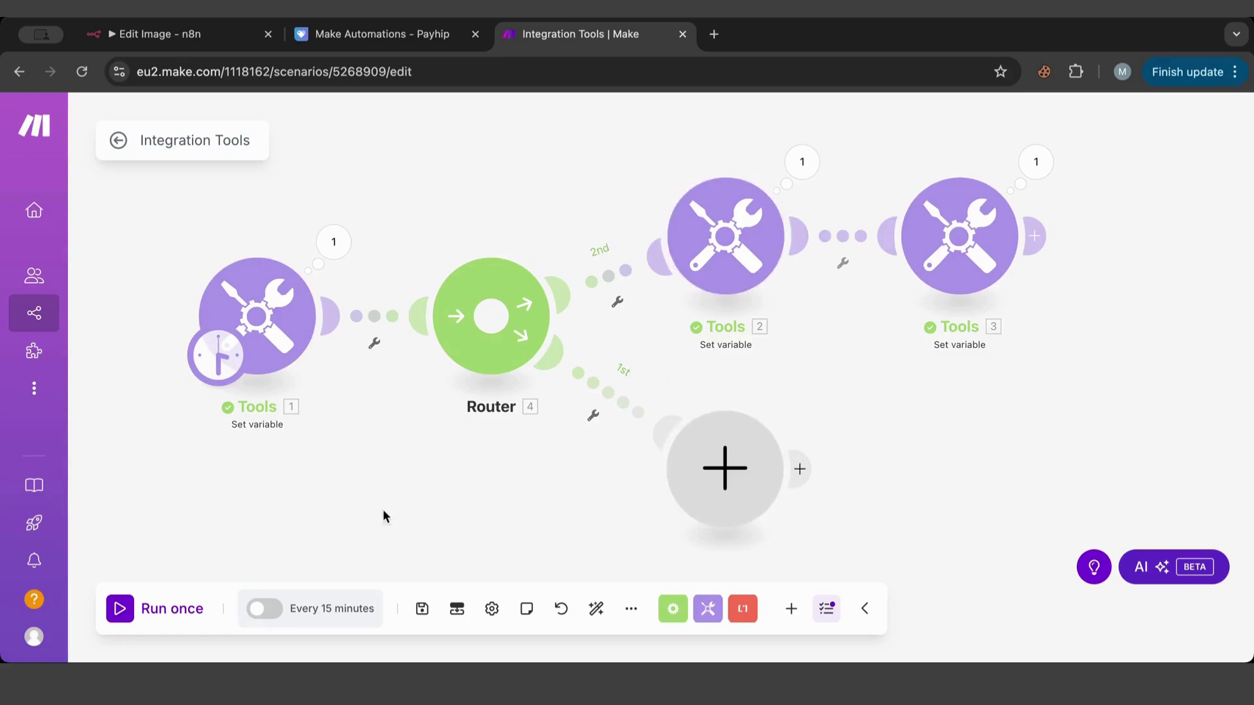
# Add a Tools Set variable module in the empty placeholder on the Router's lower route.
pyautogui.click(744, 492)
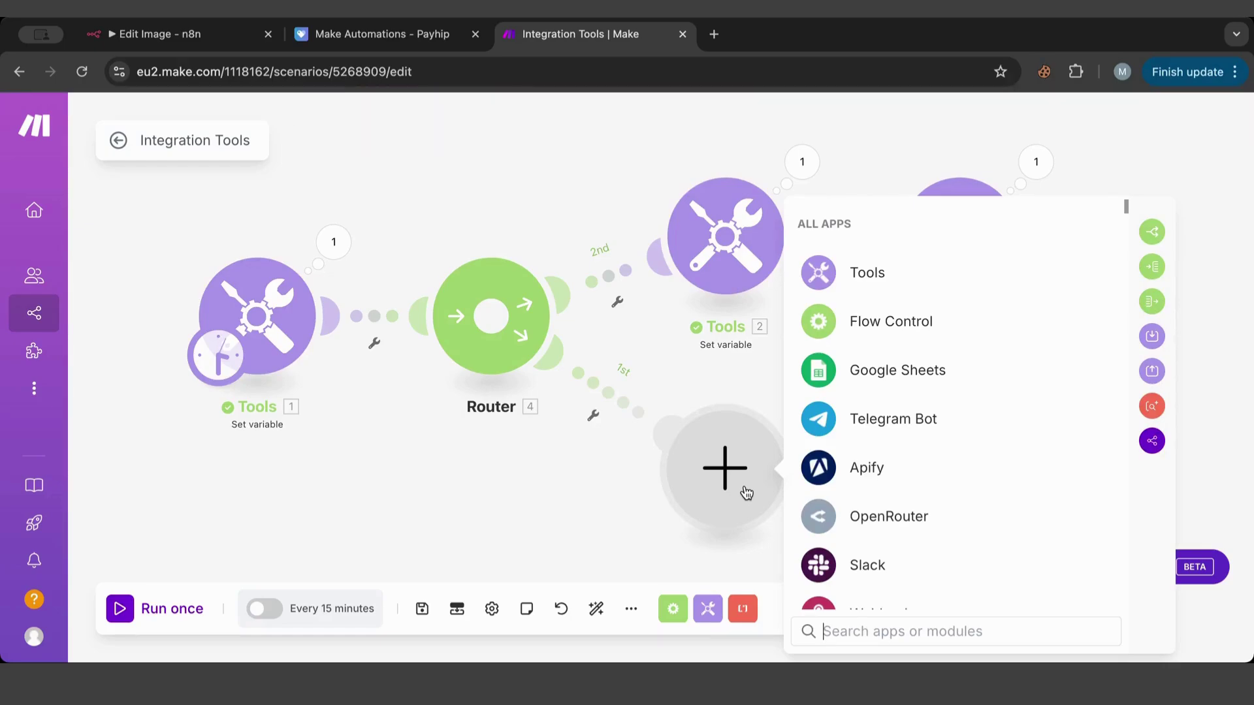
pyautogui.scroll(-1, 950, 516)
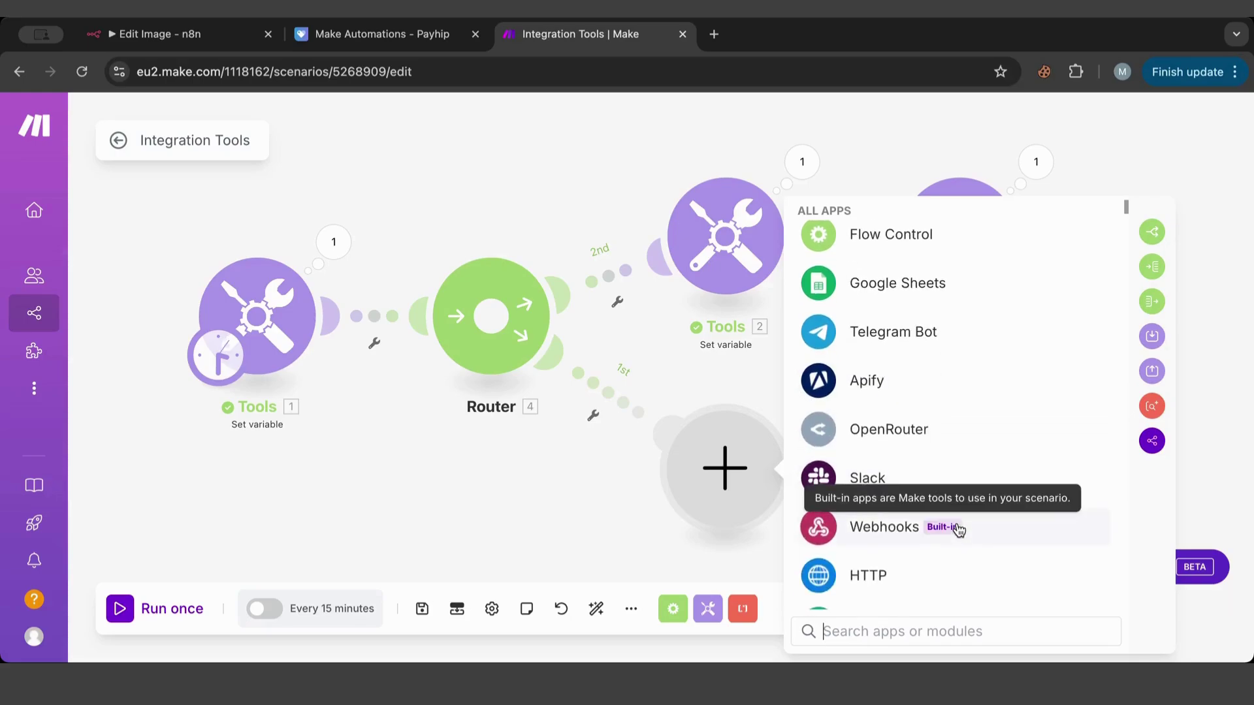
pyautogui.scroll(-2, 958, 528)
pyautogui.scroll(3, 957, 535)
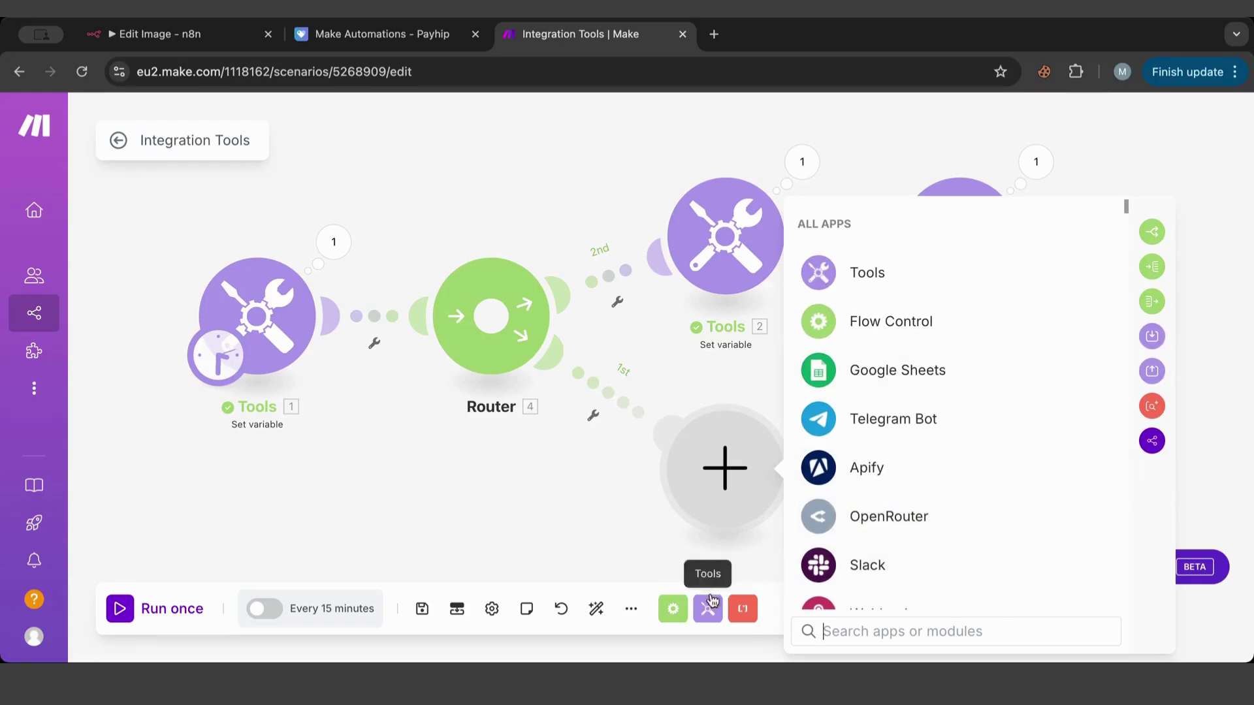
pyautogui.click(892, 285)
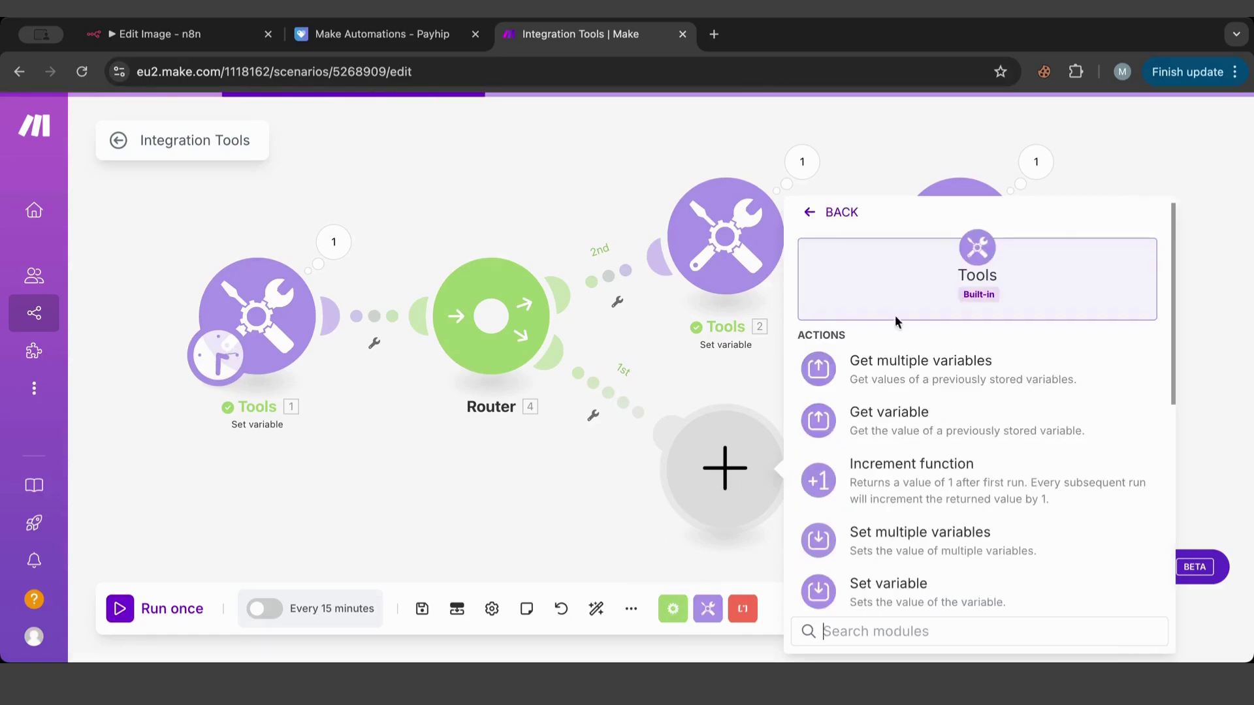
pyautogui.scroll(-1, 905, 418)
pyautogui.click(911, 526)
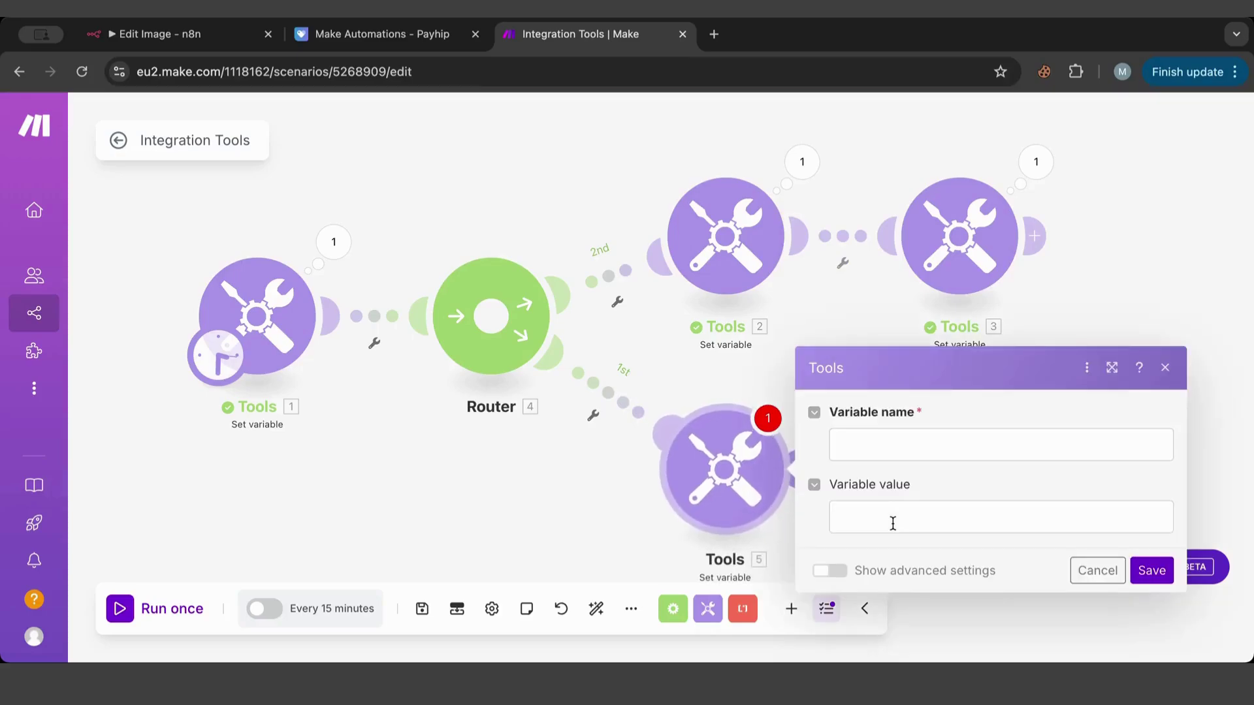
# Name the lower route module's variable domain03 and save the module without a variable value.
pyautogui.click(879, 440)
pyautogui.write('domain02')
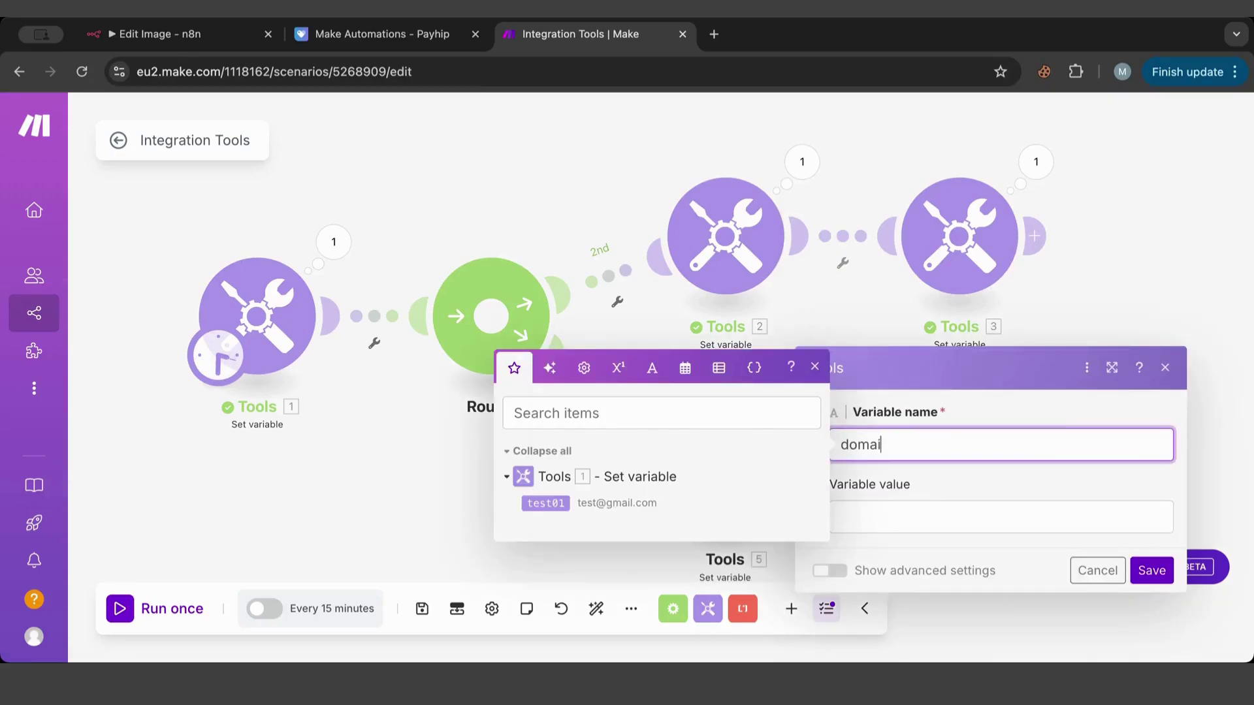
pyautogui.click(915, 518)
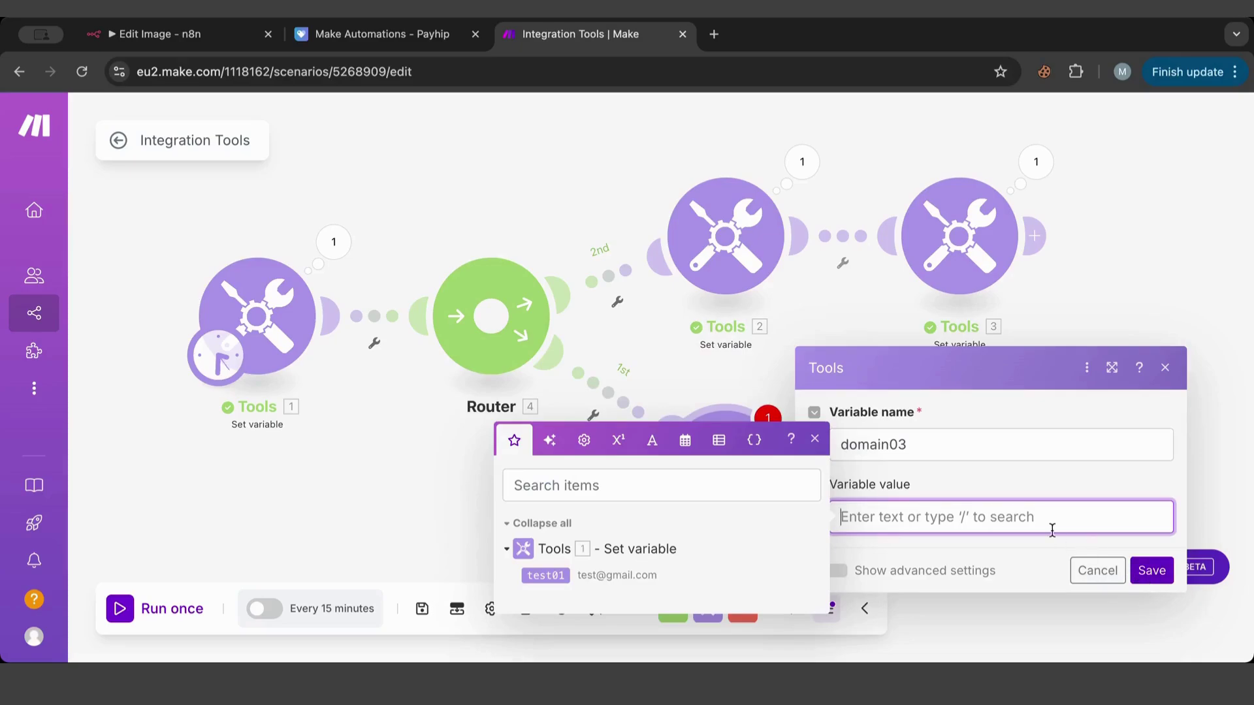
pyautogui.click(1149, 570)
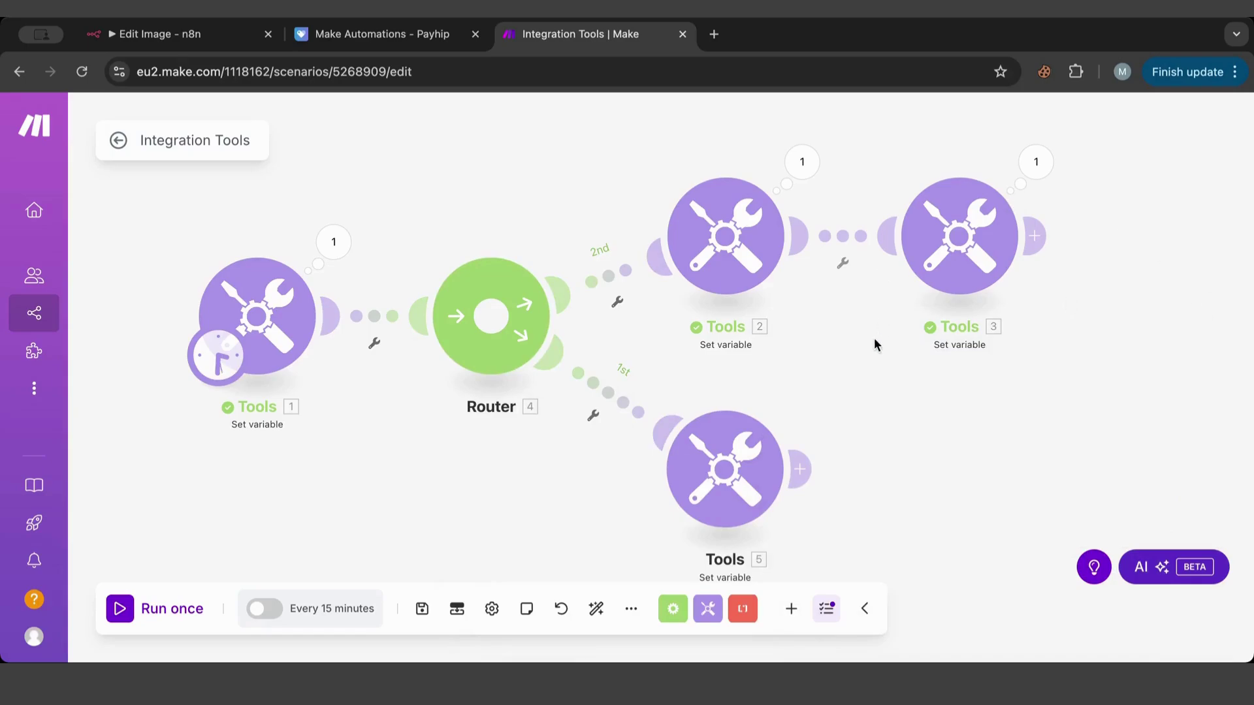
pyautogui.moveTo(875, 342); pyautogui.dragTo(797, 355)
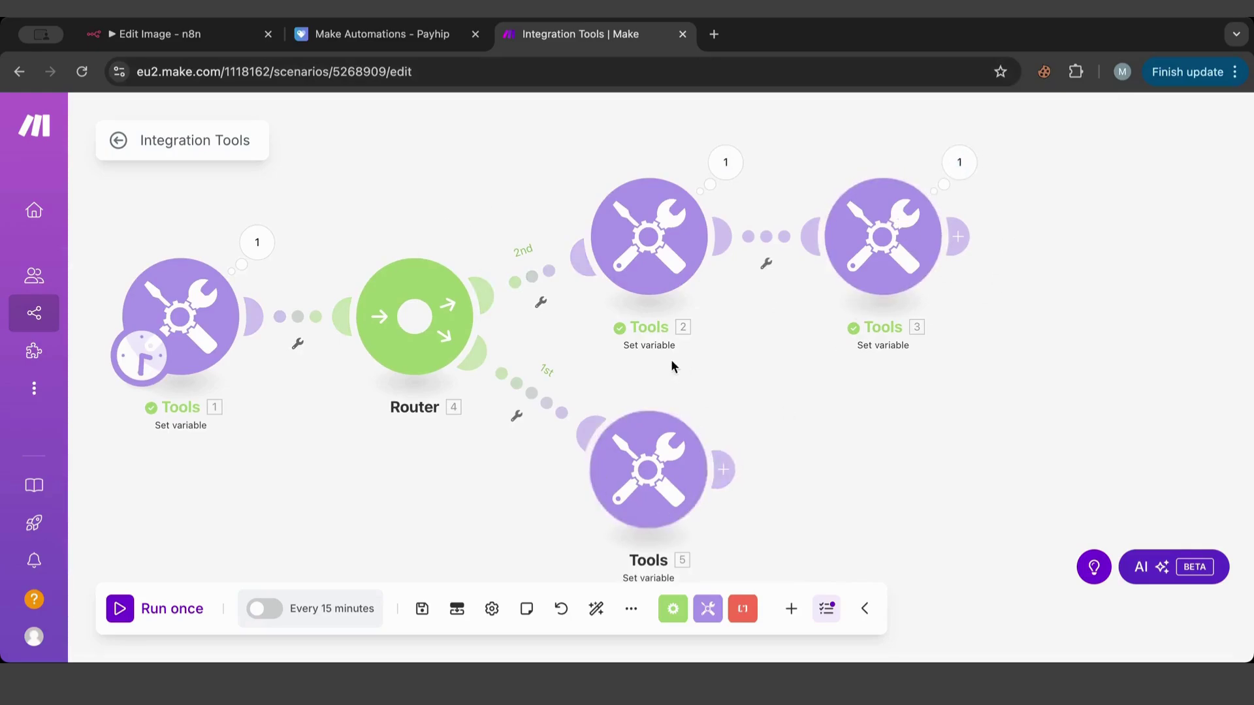
pyautogui.moveTo(851, 472); pyautogui.dragTo(873, 441)
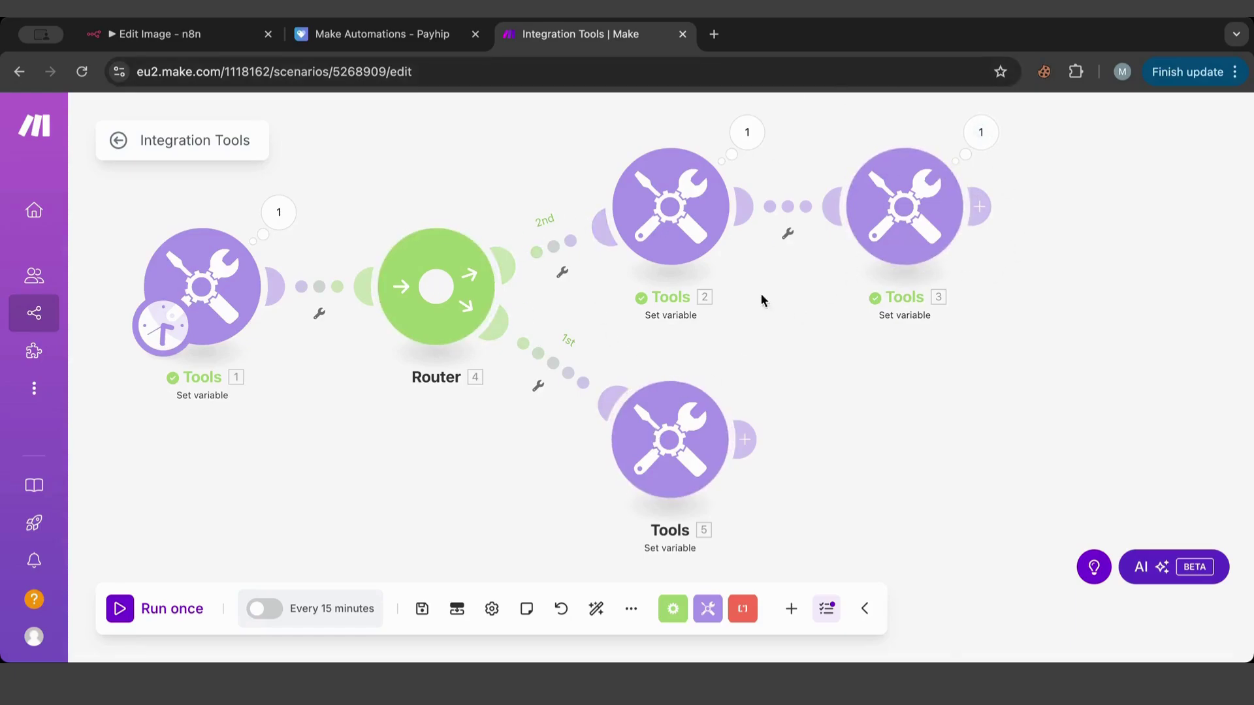
# Inspect the output of the upper route's last module and check which items the domain03 module's variable value can use.
pyautogui.click(981, 135)
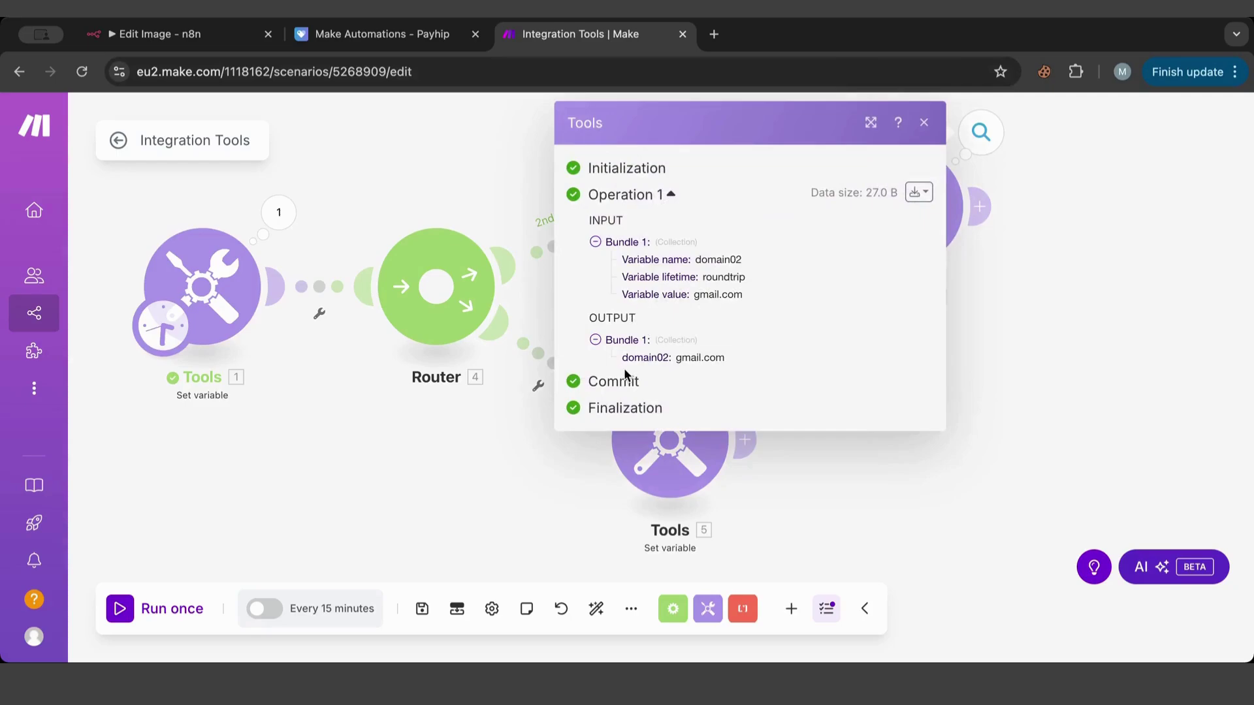
pyautogui.moveTo(623, 359); pyautogui.dragTo(666, 362)
pyautogui.rightClick(662, 360)
pyautogui.click(693, 399)
pyautogui.click(1109, 389)
pyautogui.click(668, 463)
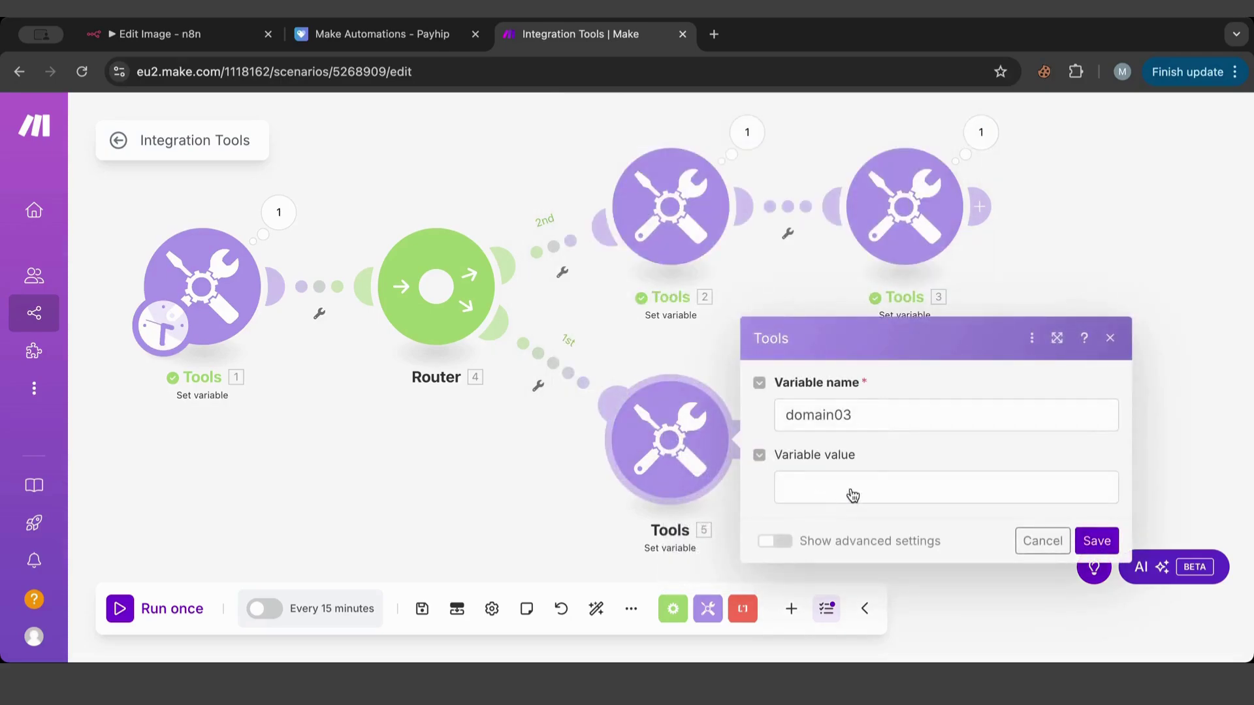
pyautogui.click(818, 491)
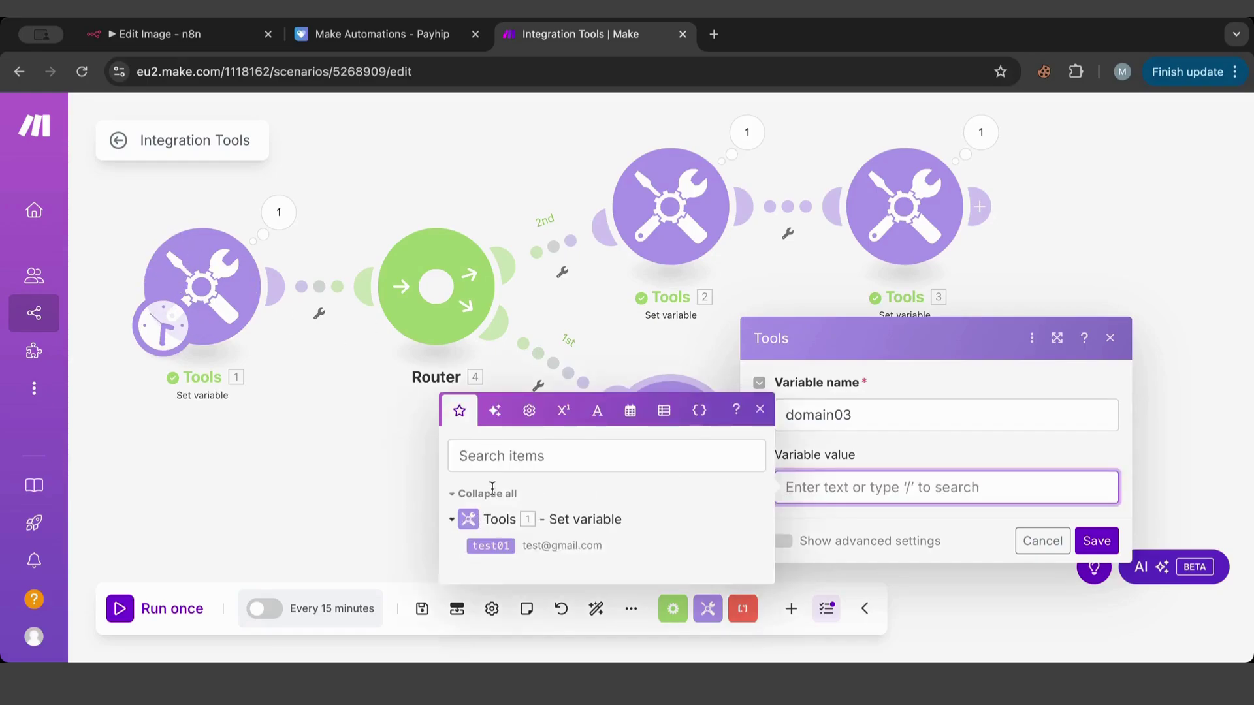
pyautogui.click(356, 427)
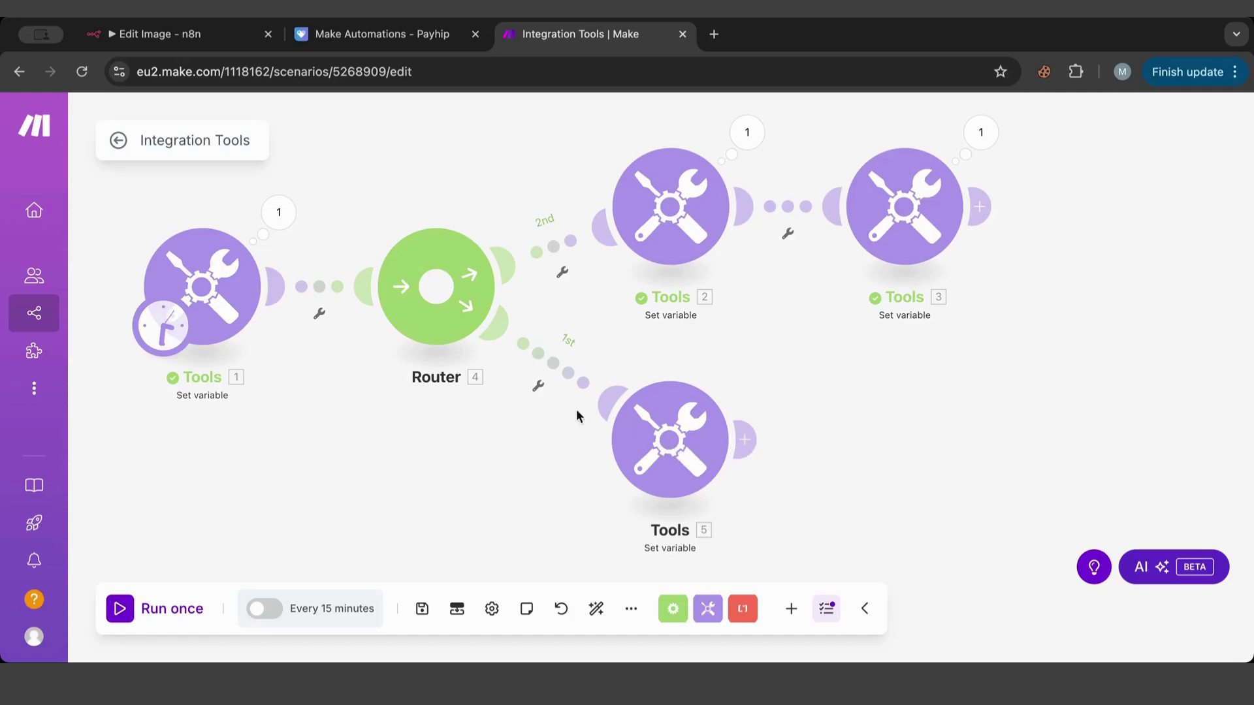
# Add a Tools Get variable module after the domain03 module, with domain02 as the variable name, and save it.
pyautogui.click(745, 441)
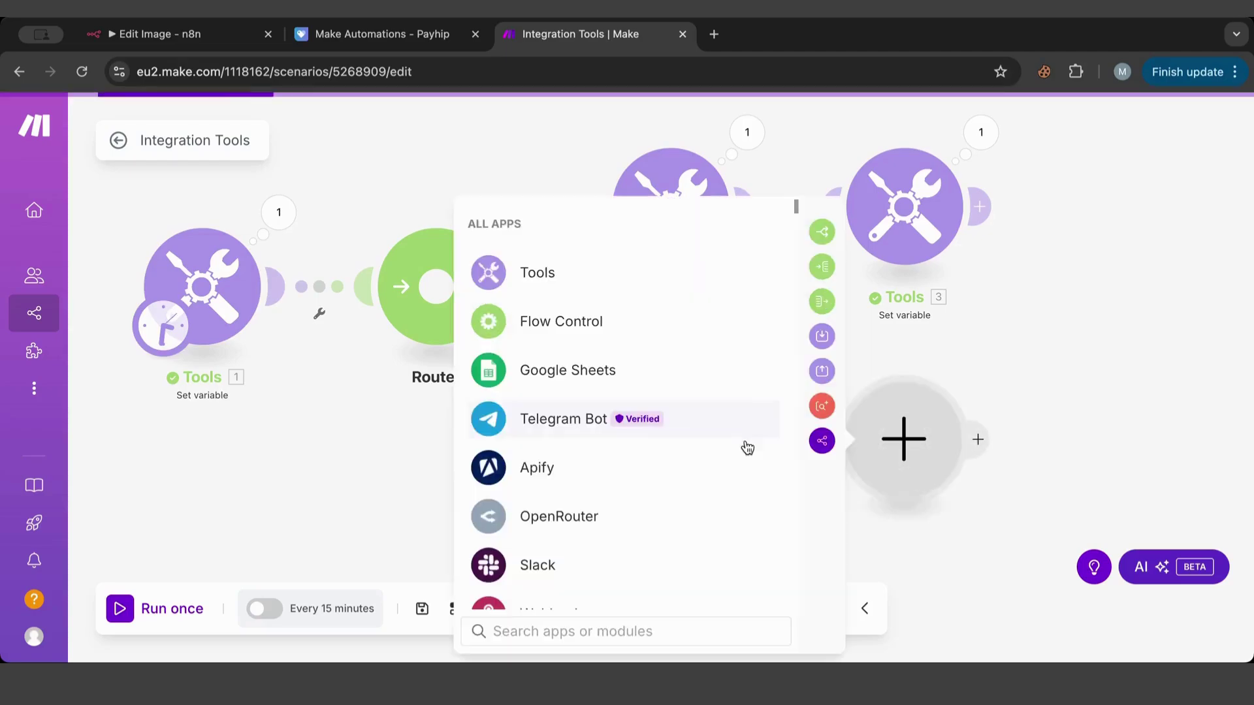
pyautogui.click(635, 271)
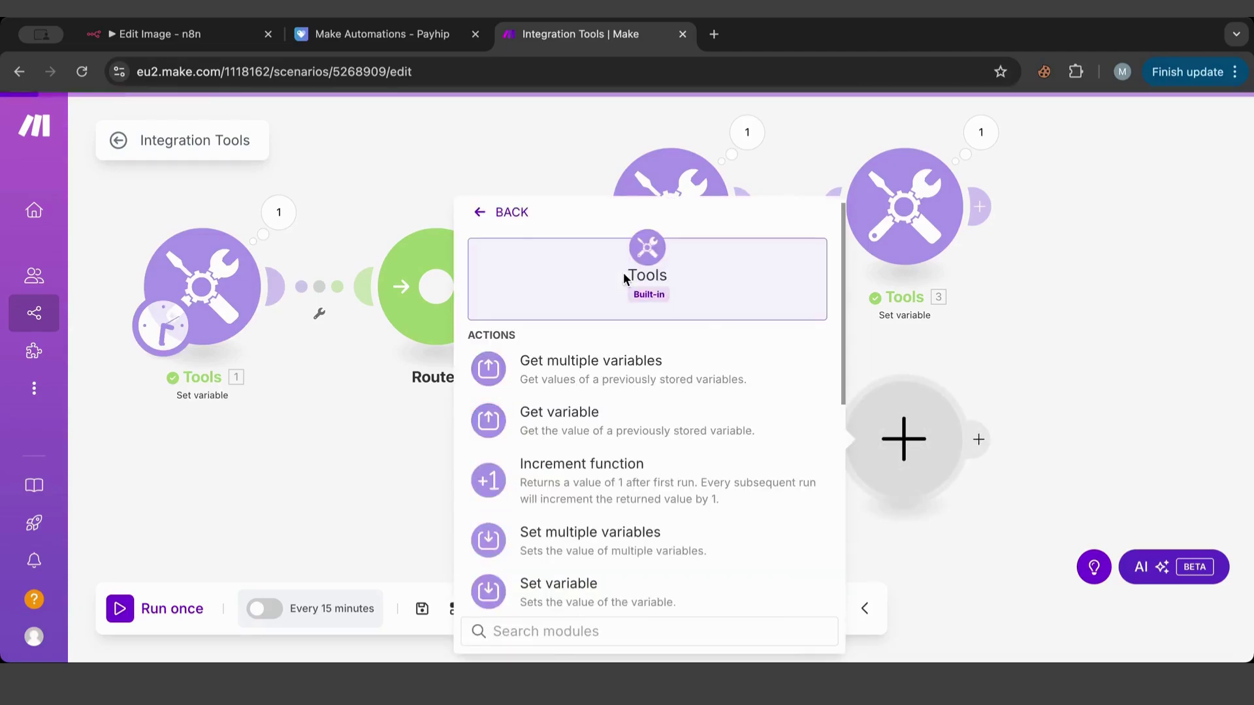
pyautogui.scroll(-3, 627, 457)
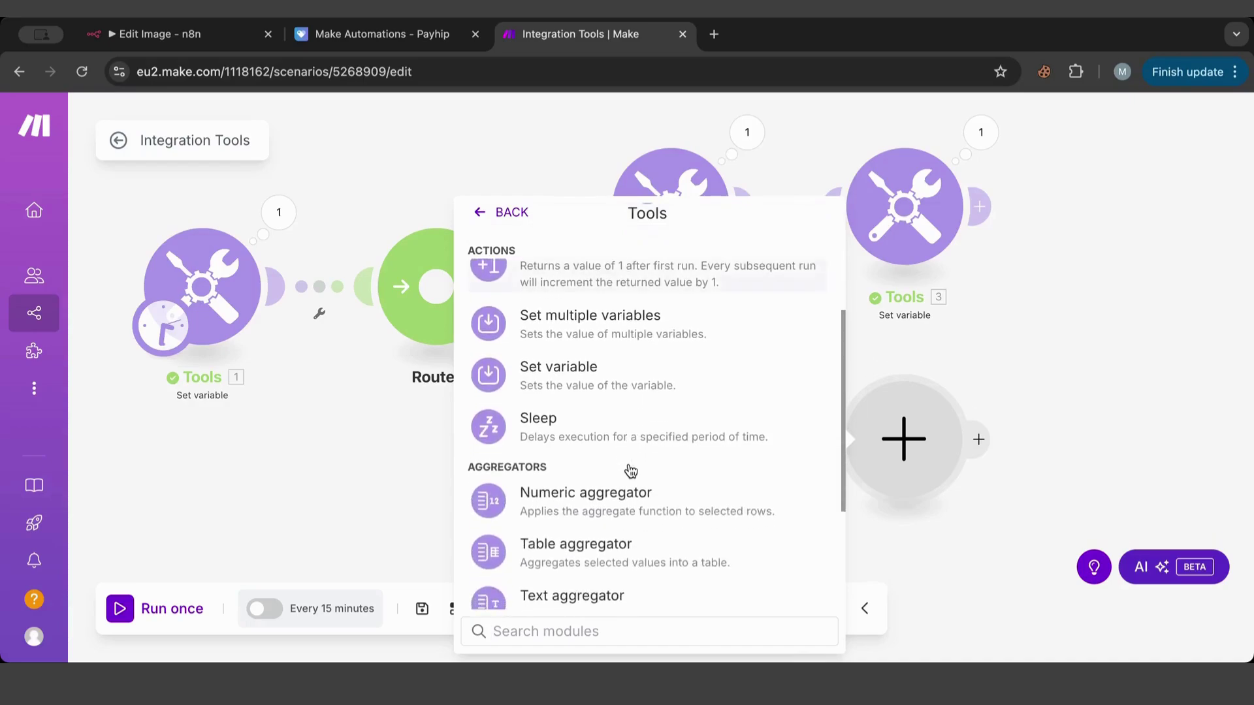
pyautogui.scroll(3, 635, 369)
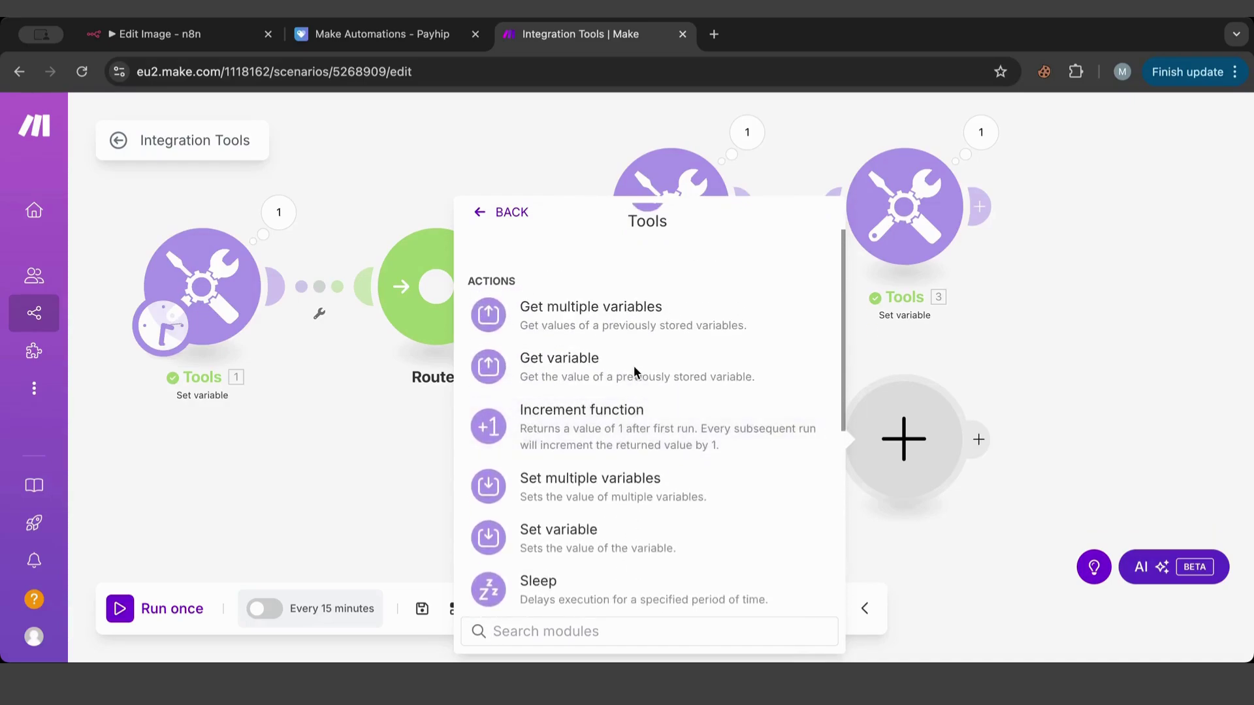
pyautogui.click(598, 374)
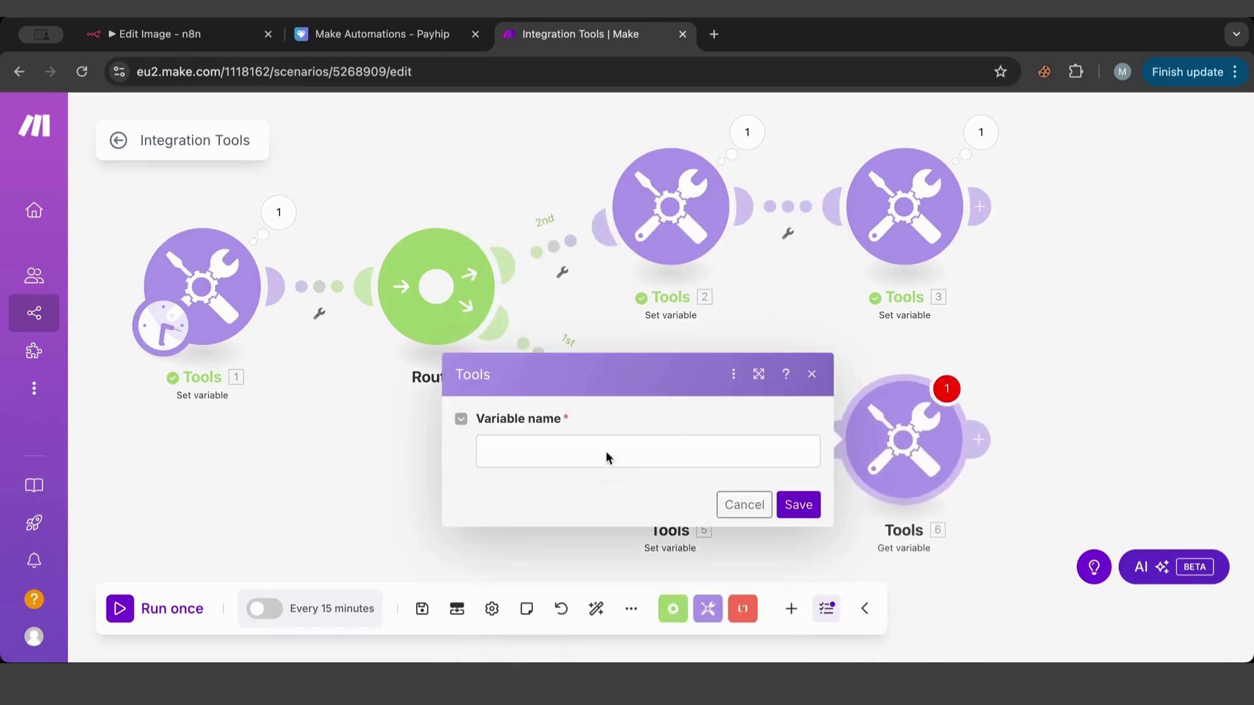
pyautogui.click(606, 453)
pyautogui.write('domain02')
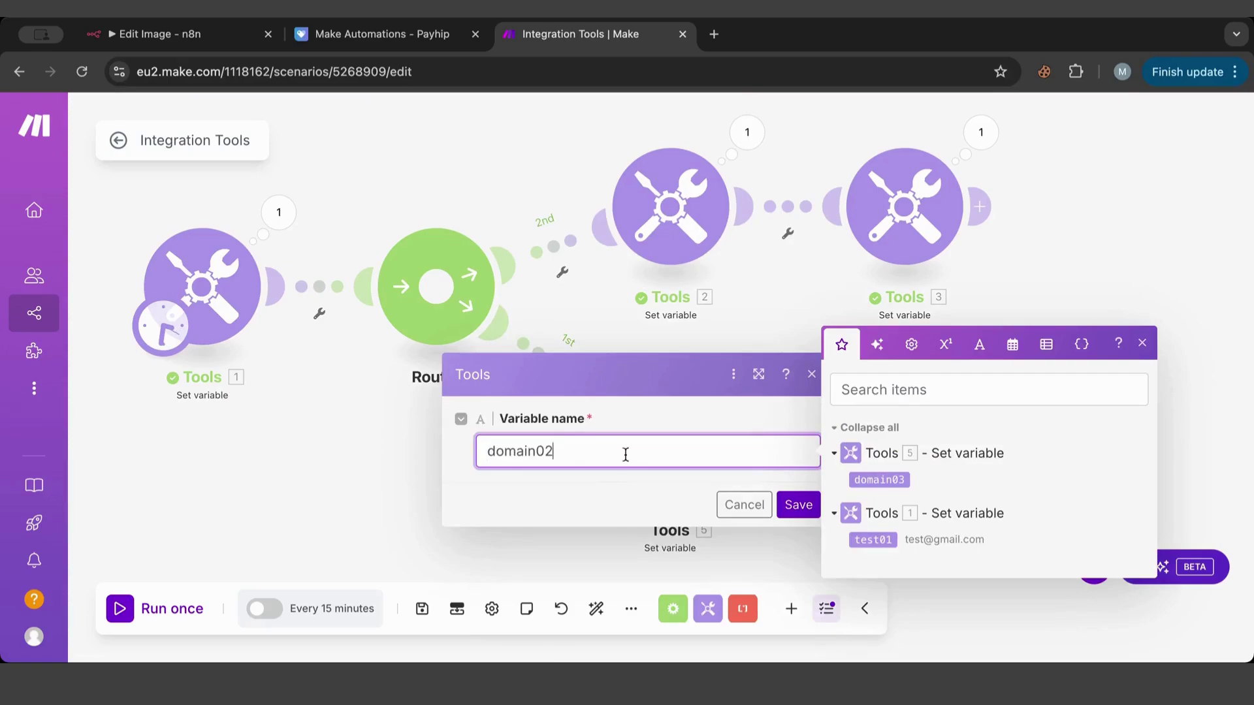
pyautogui.click(795, 508)
# Delete the domain03 Set variable module and move the Get variable module into its place near the Router.
pyautogui.rightClick(669, 440)
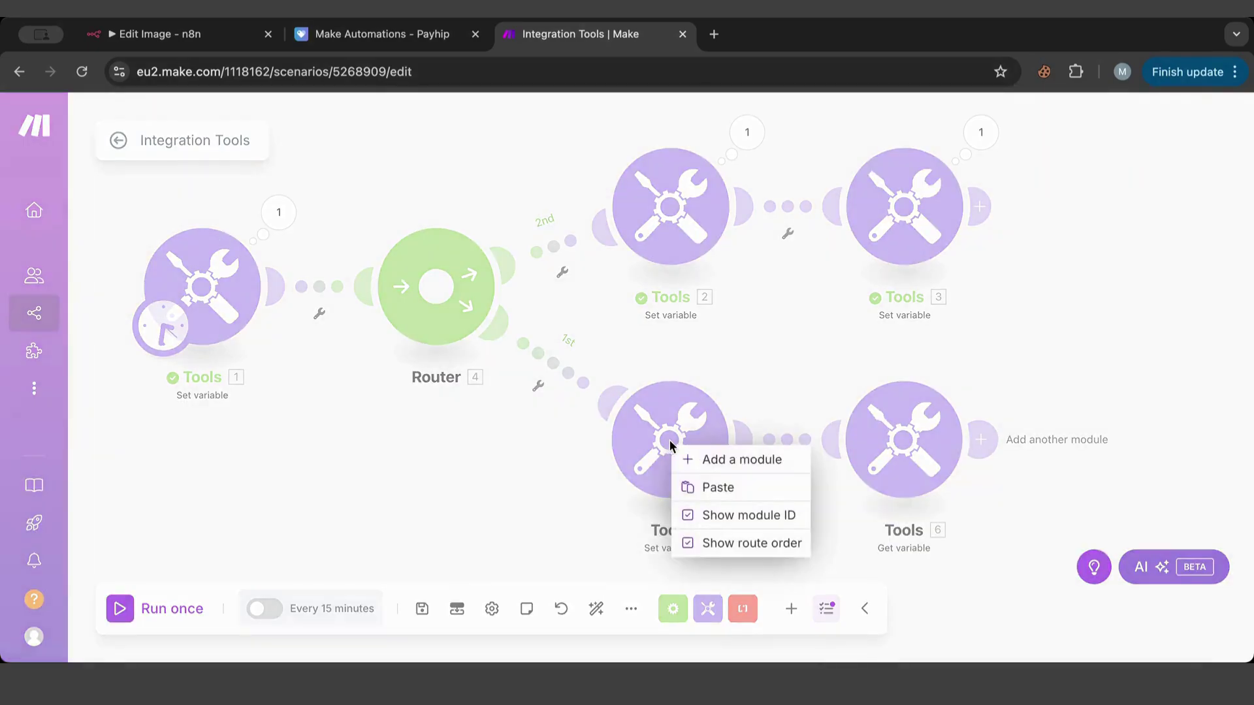
pyautogui.click(577, 476)
pyautogui.rightClick(662, 433)
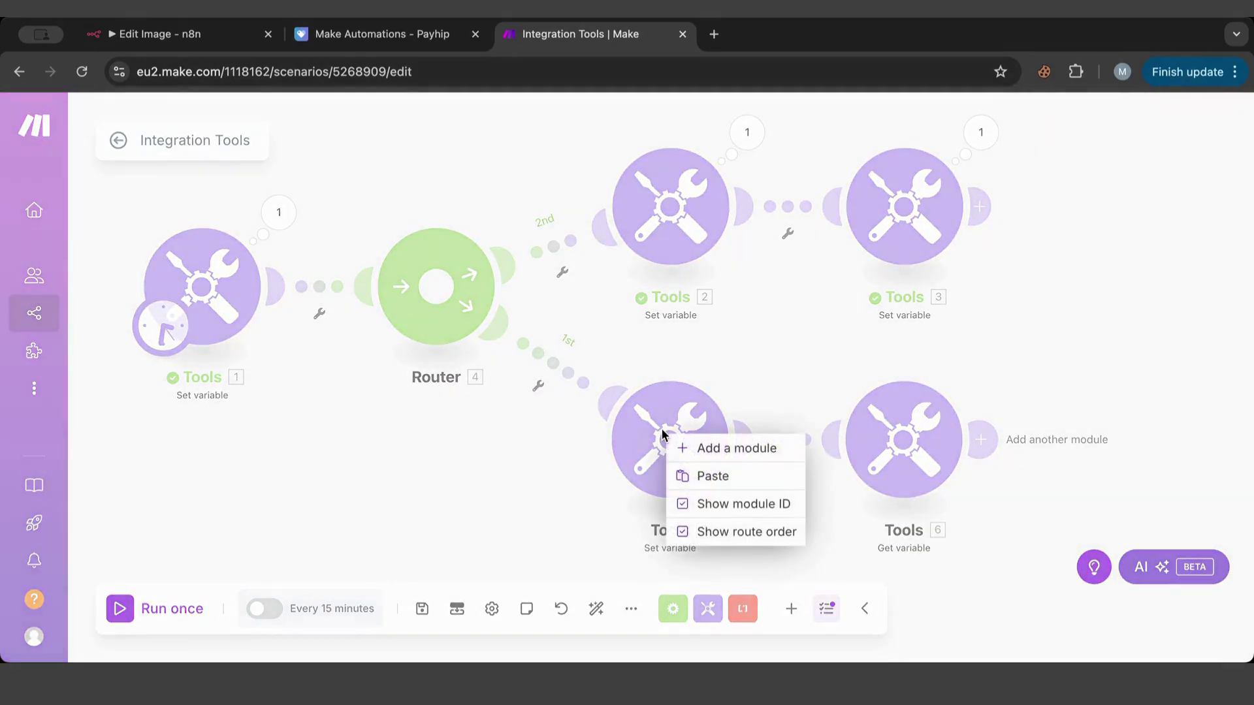
pyautogui.click(583, 512)
pyautogui.click(654, 459)
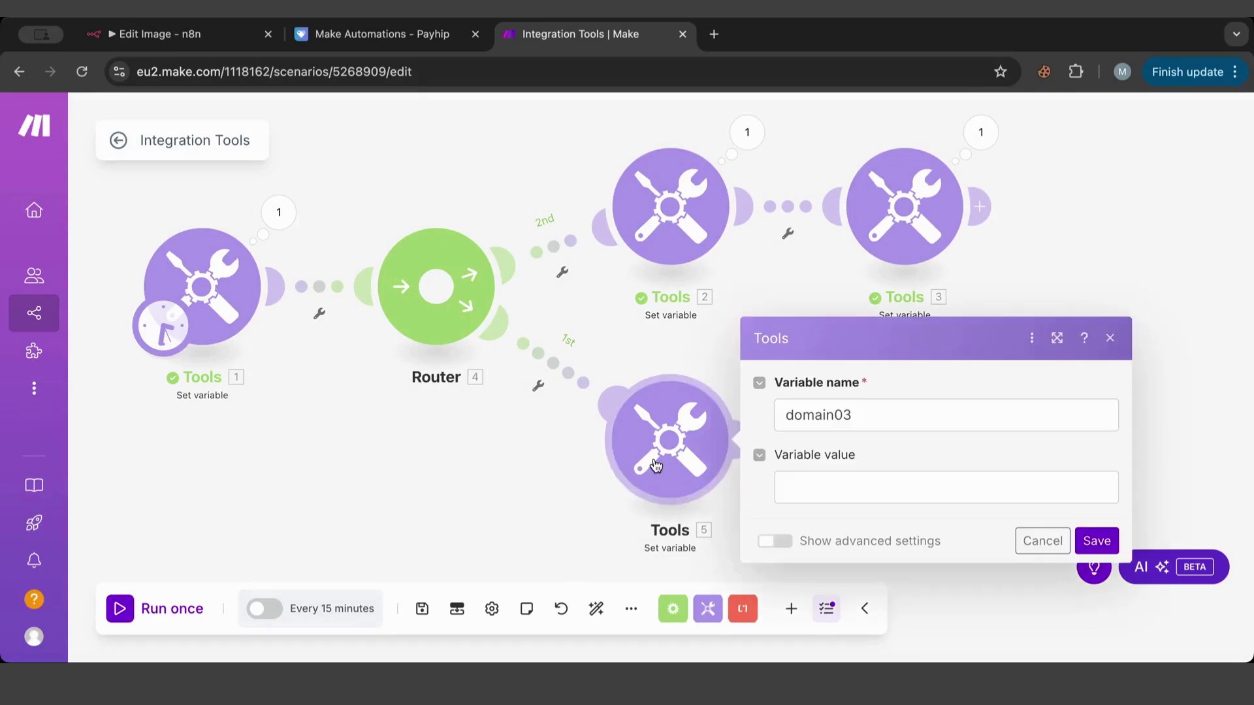
pyautogui.rightClick(654, 459)
pyautogui.click(707, 635)
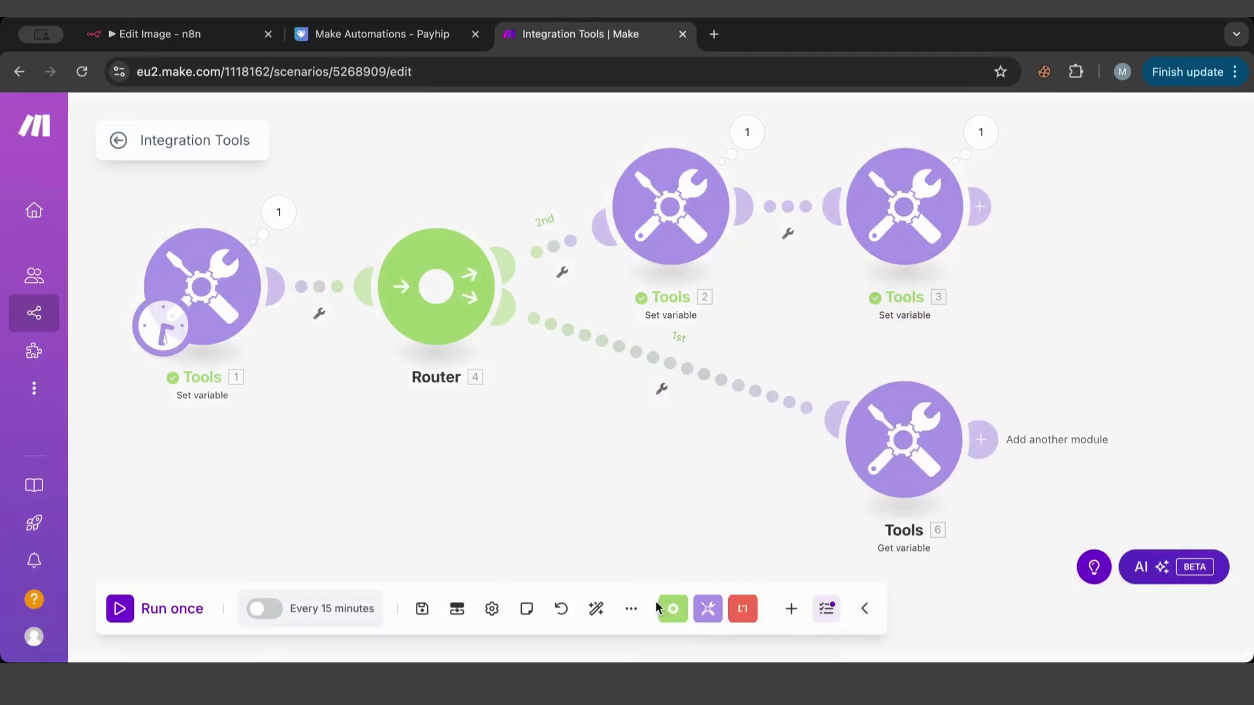
pyautogui.moveTo(884, 440); pyautogui.dragTo(670, 464)
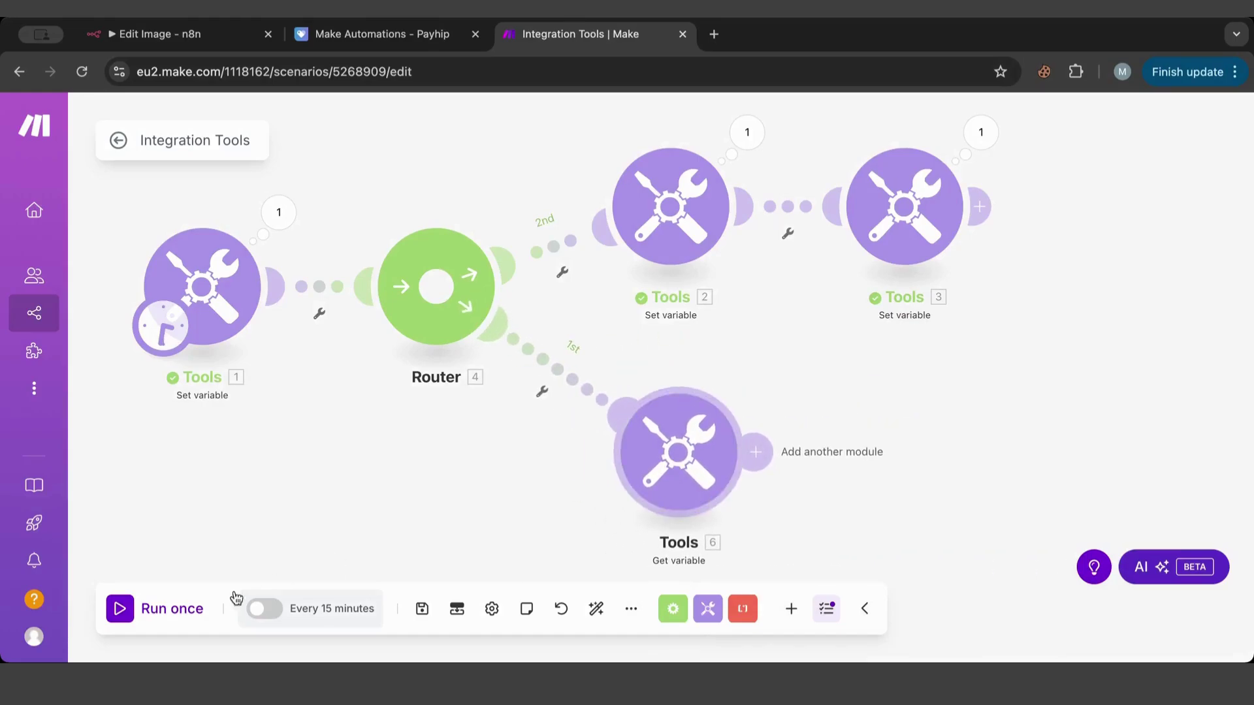
# Run the scenario once and compare the domain02 output of the Get variable module with that of the upper route's last module.
pyautogui.click(124, 608)
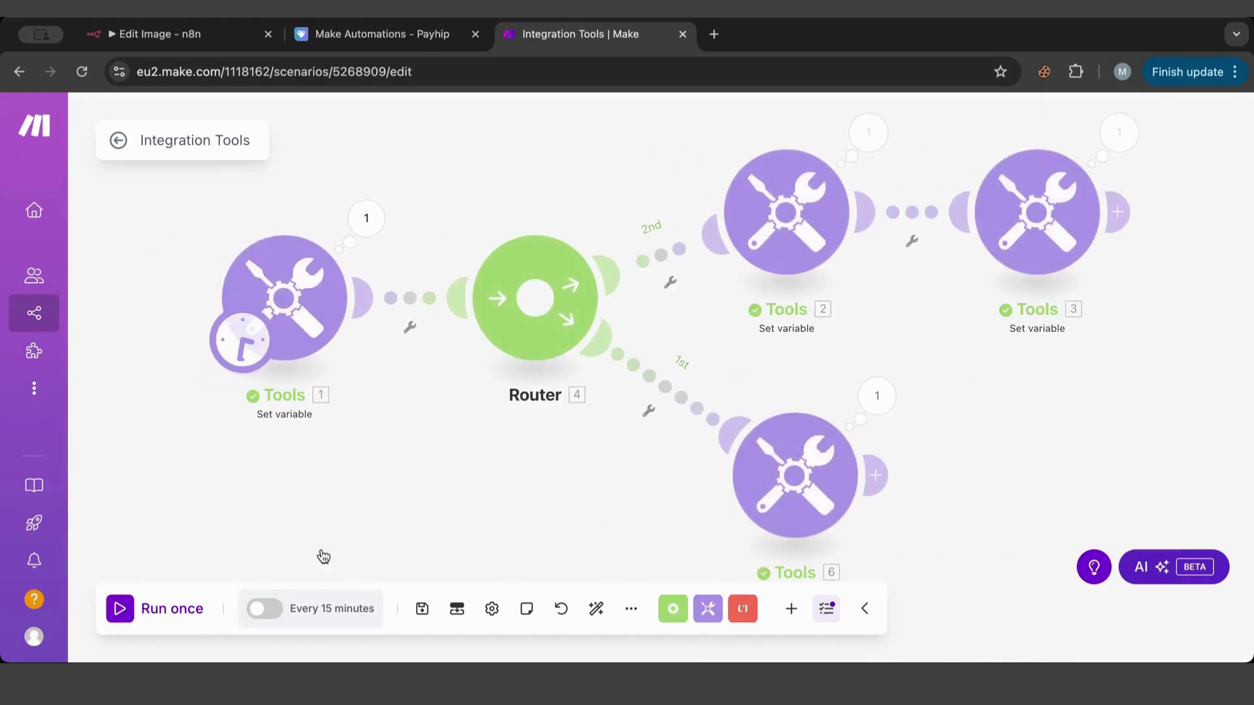
pyautogui.click(878, 401)
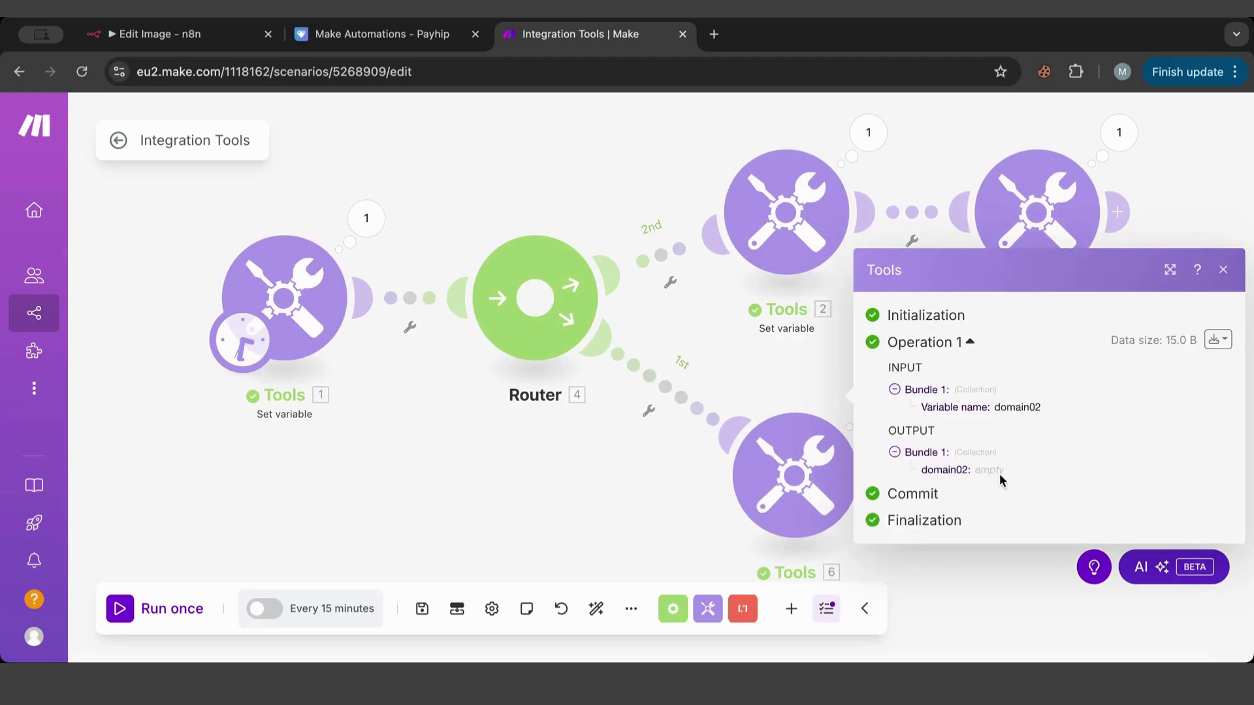
pyautogui.click(683, 523)
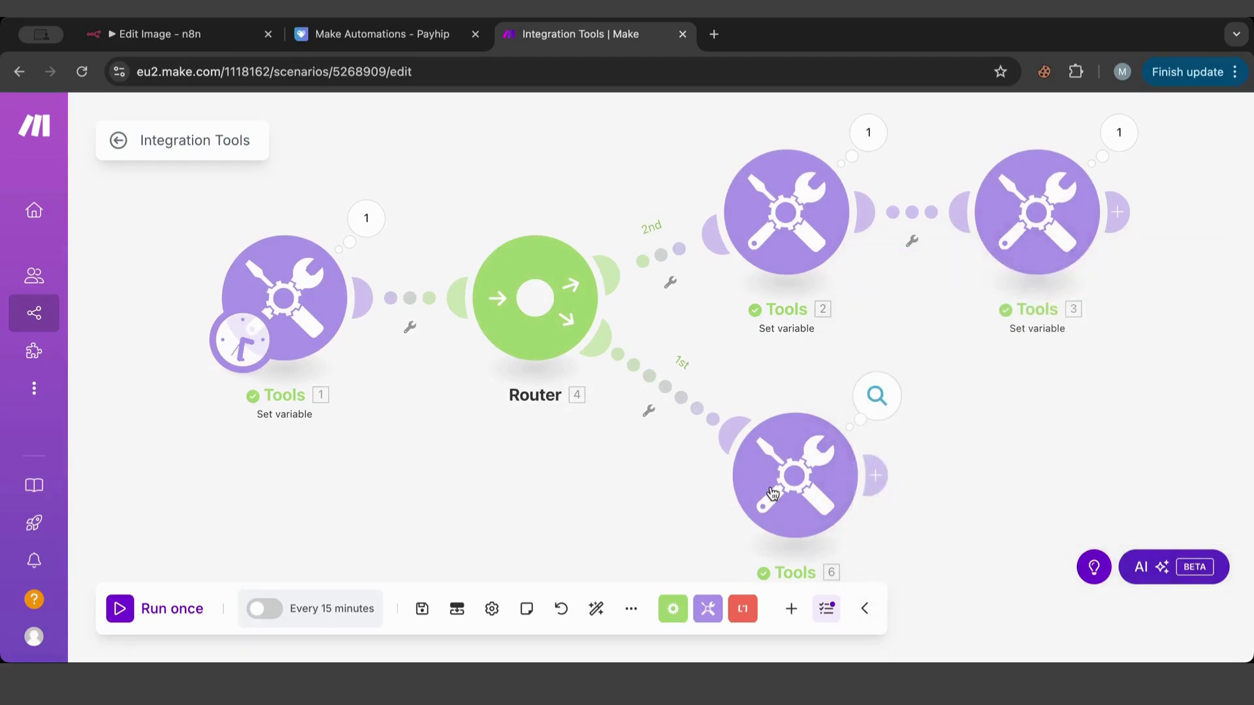
pyautogui.click(765, 489)
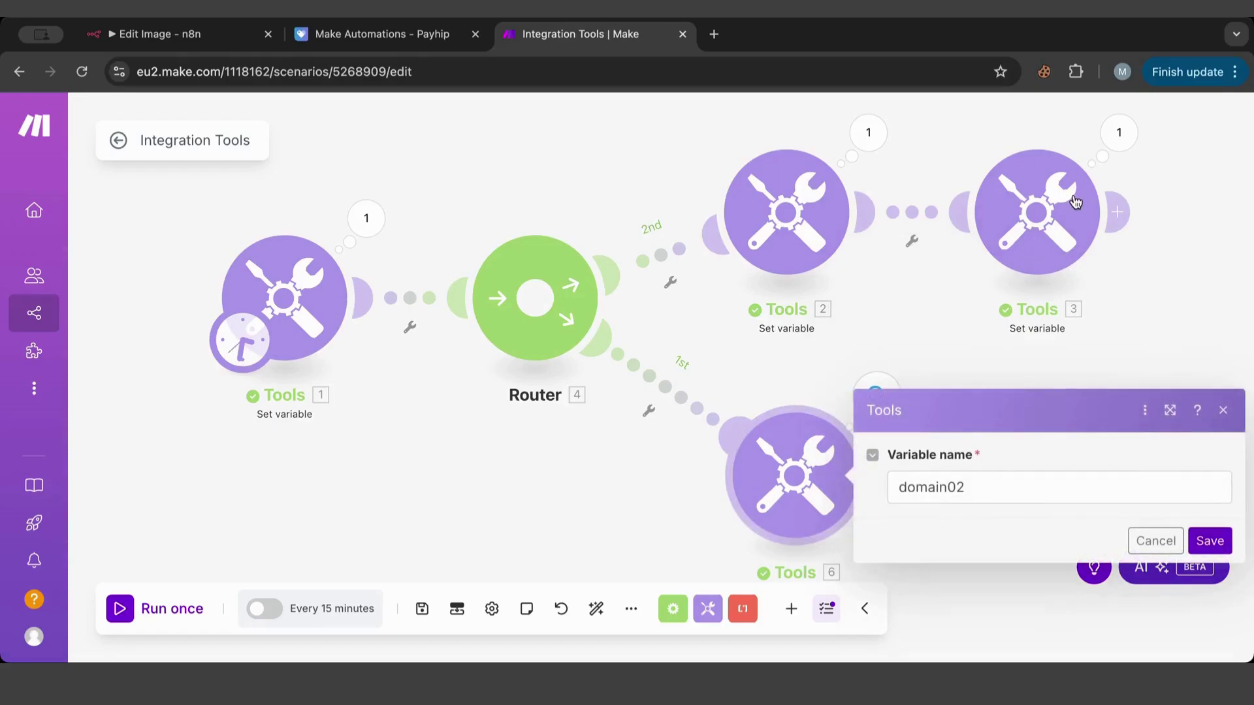
pyautogui.click(1118, 132)
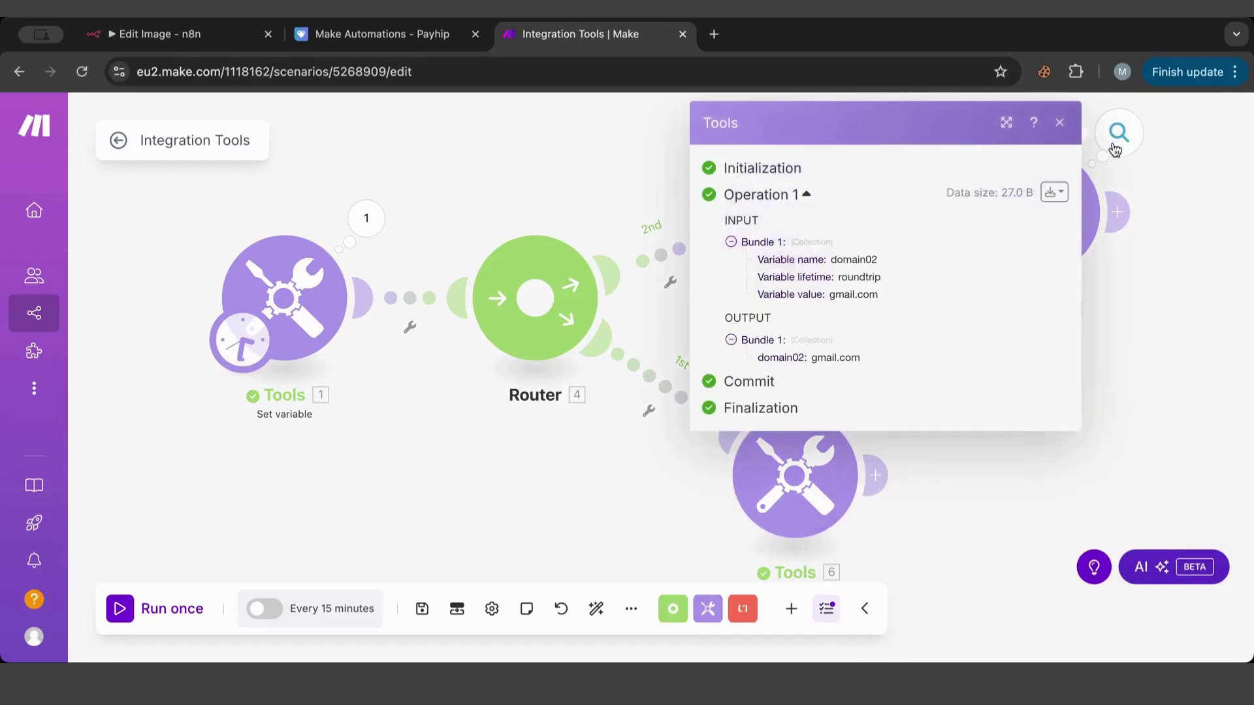
pyautogui.click(1152, 205)
pyautogui.click(874, 475)
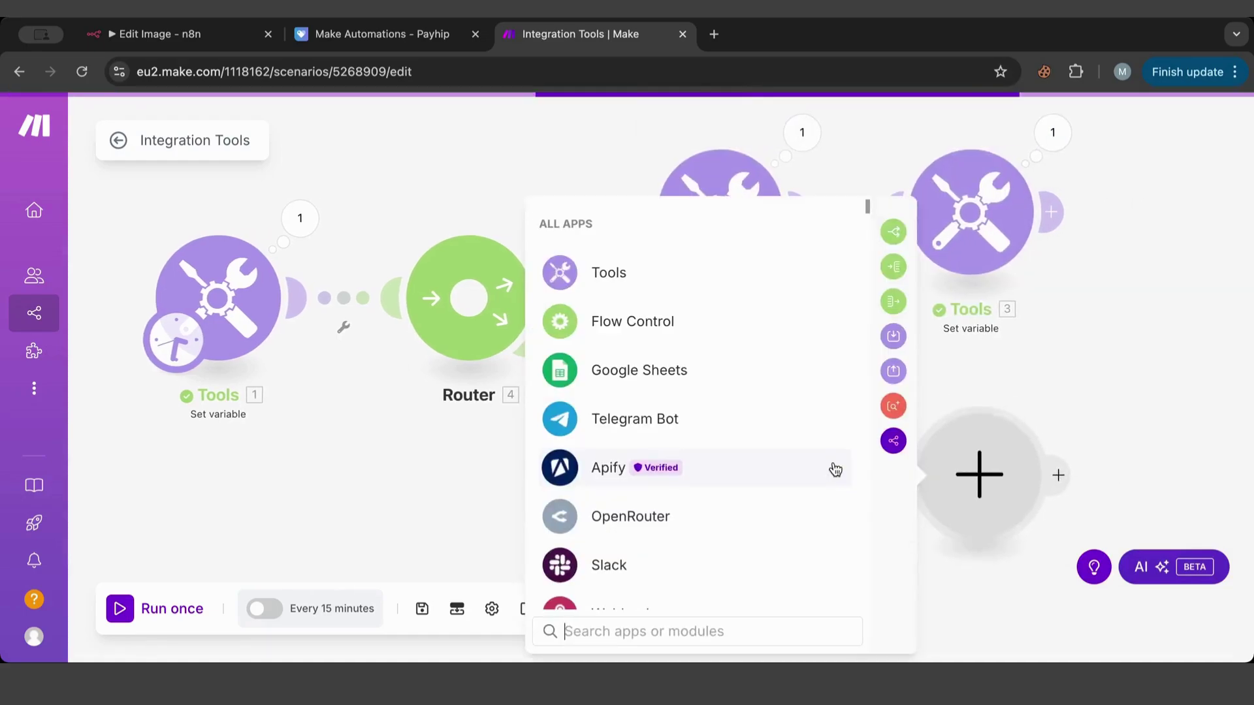
pyautogui.click(1110, 432)
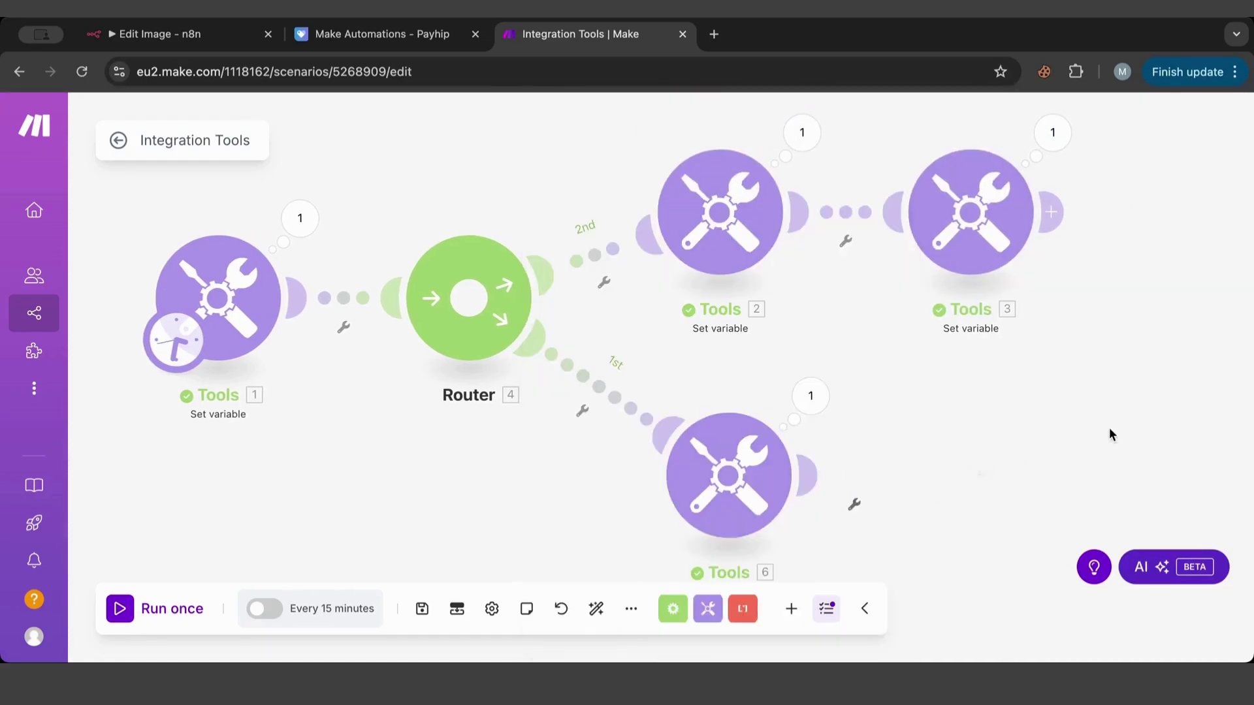
pyautogui.click(726, 492)
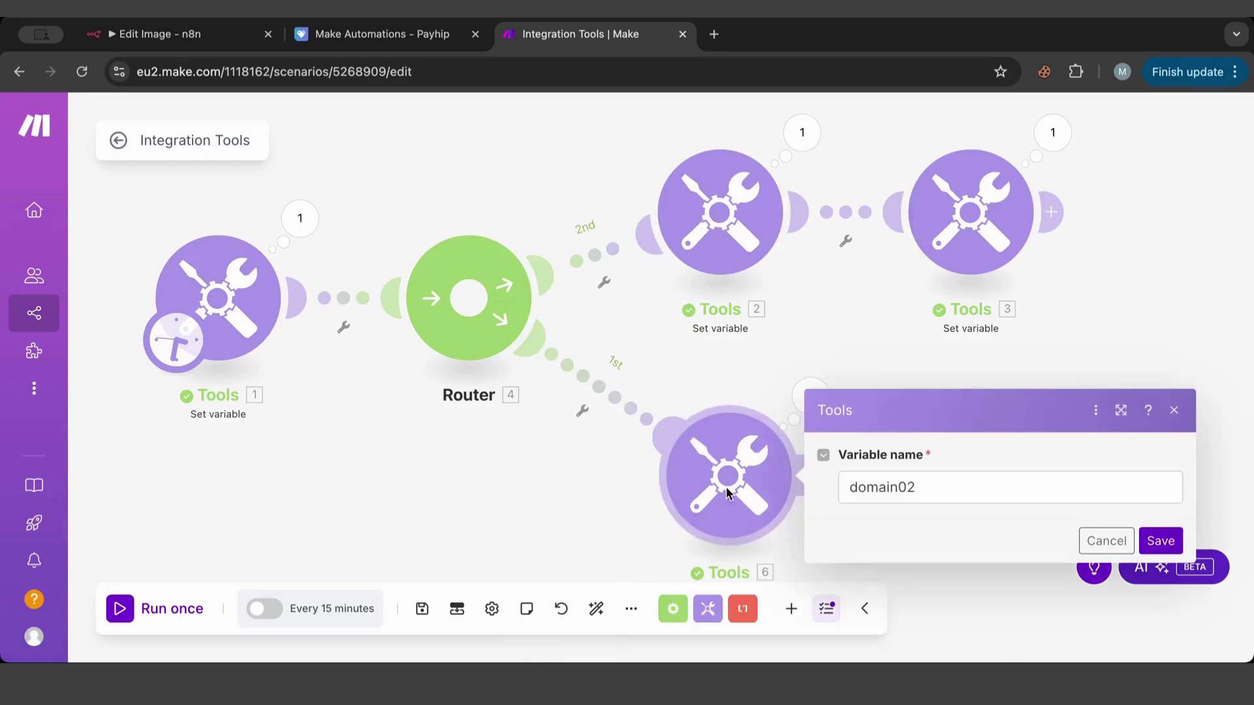
pyautogui.click(581, 226)
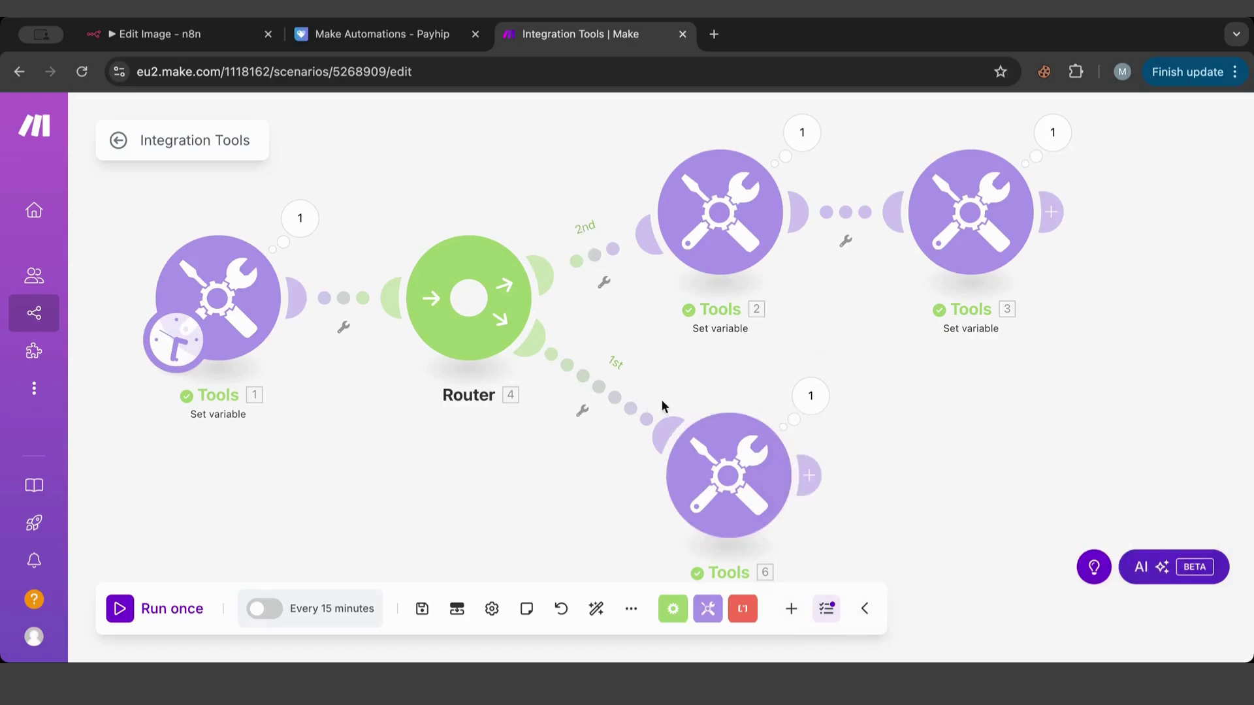
pyautogui.rightClick(574, 264)
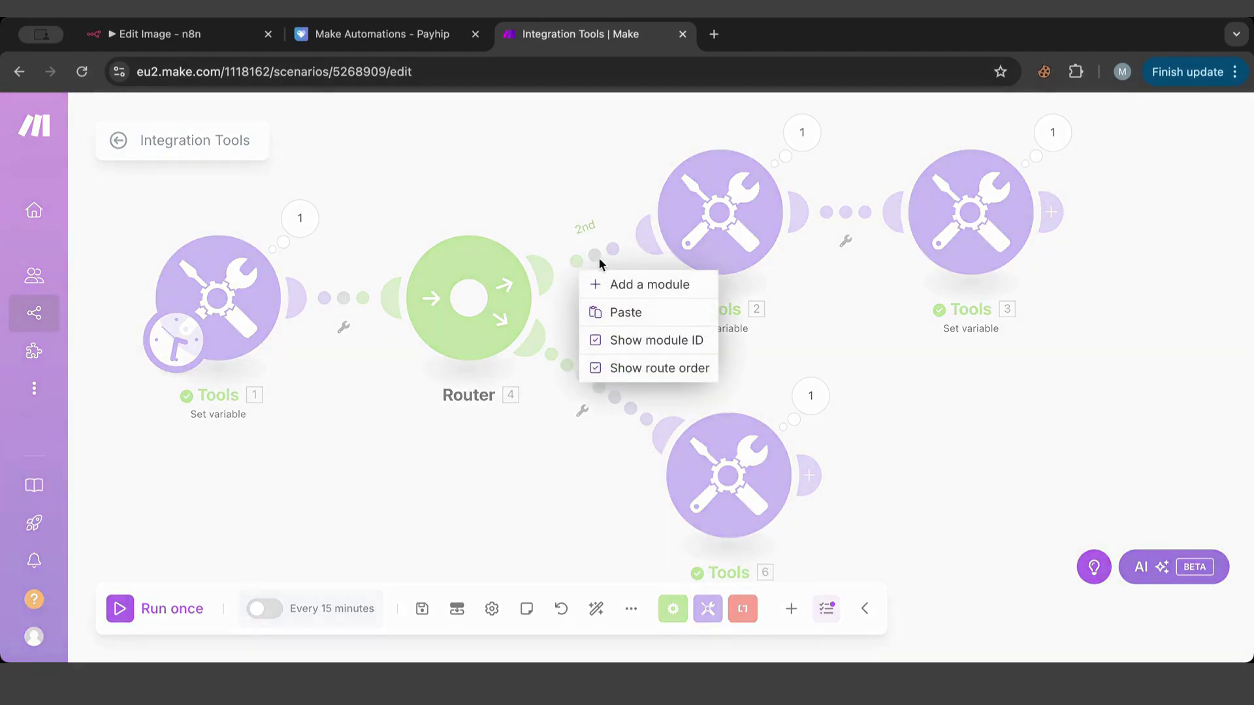
pyautogui.click(596, 224)
pyautogui.rightClick(601, 262)
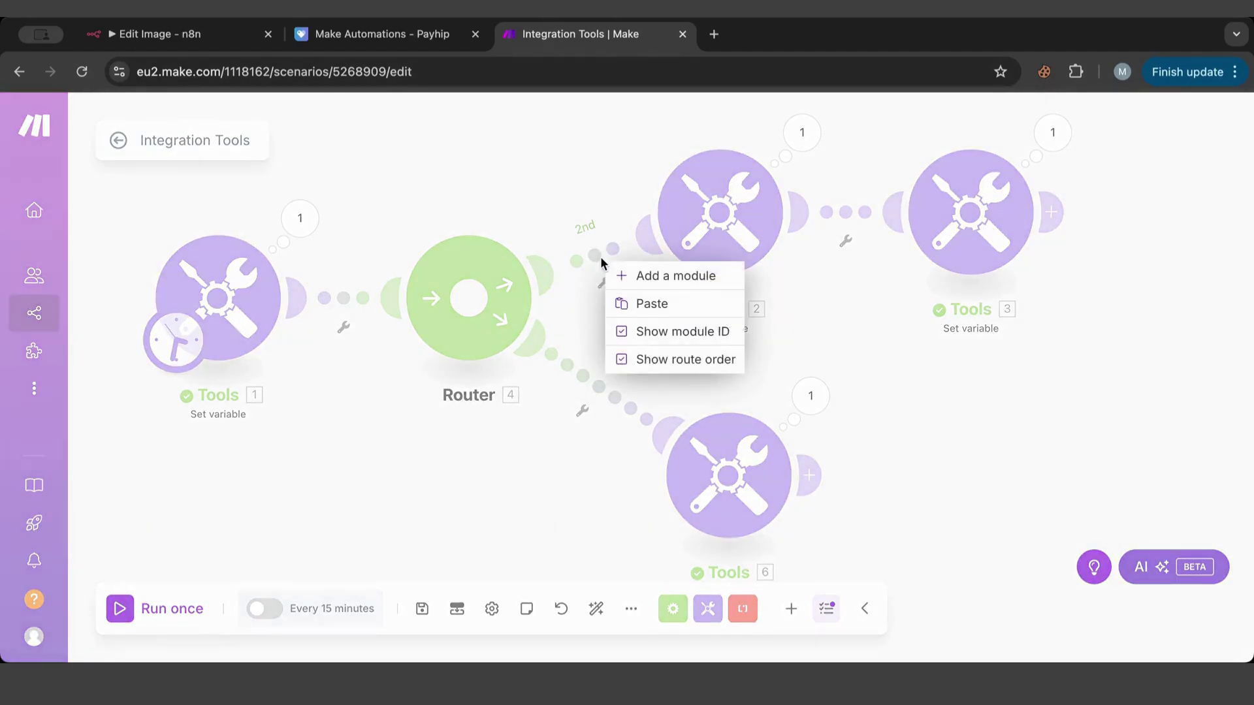
pyautogui.click(550, 307)
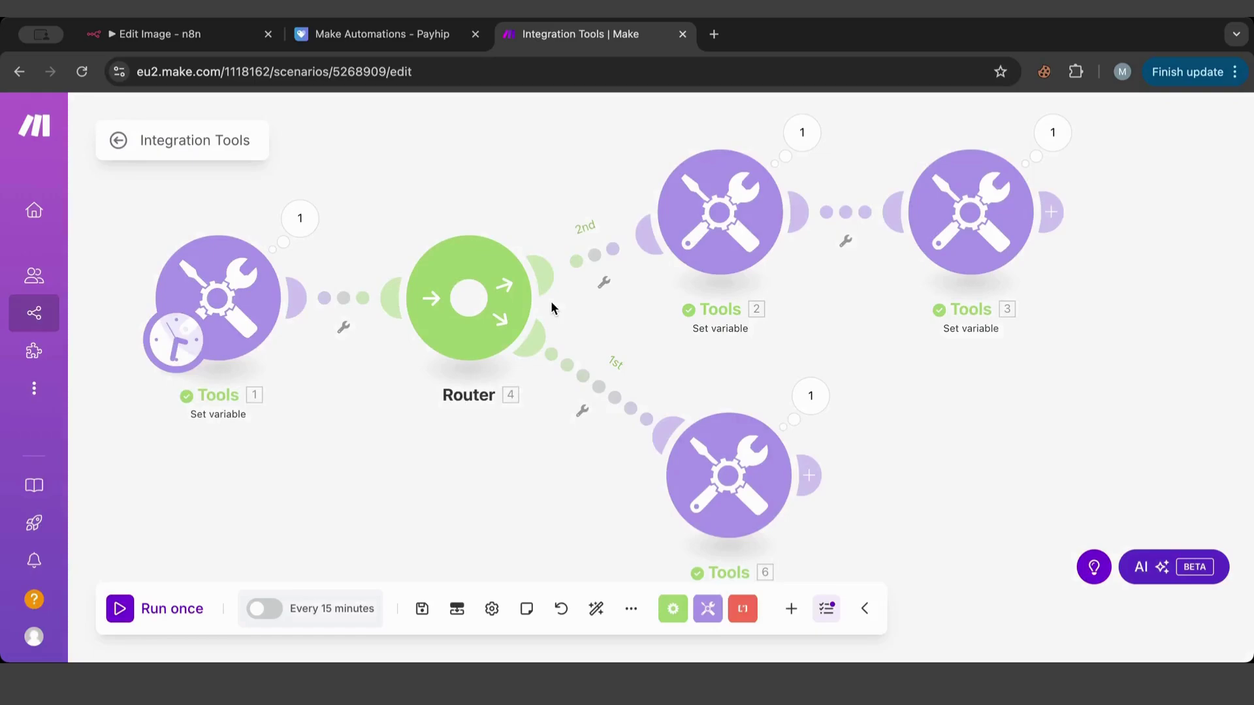
pyautogui.click(597, 261)
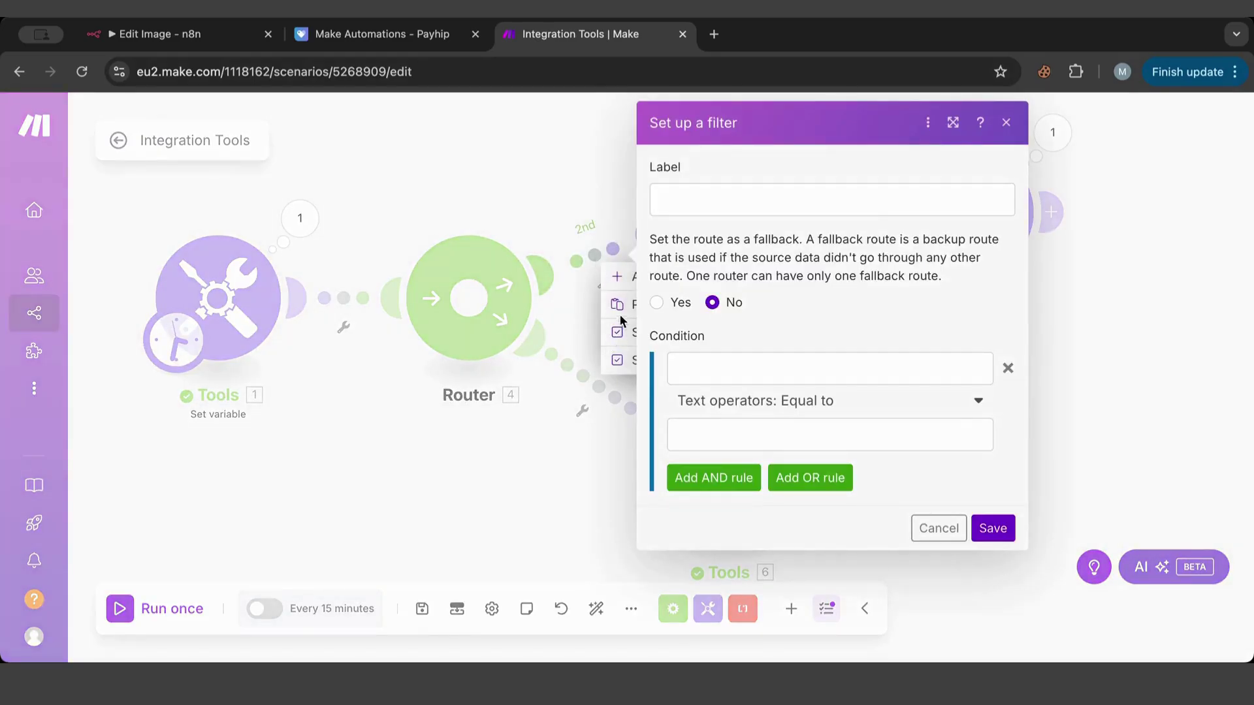
pyautogui.click(928, 534)
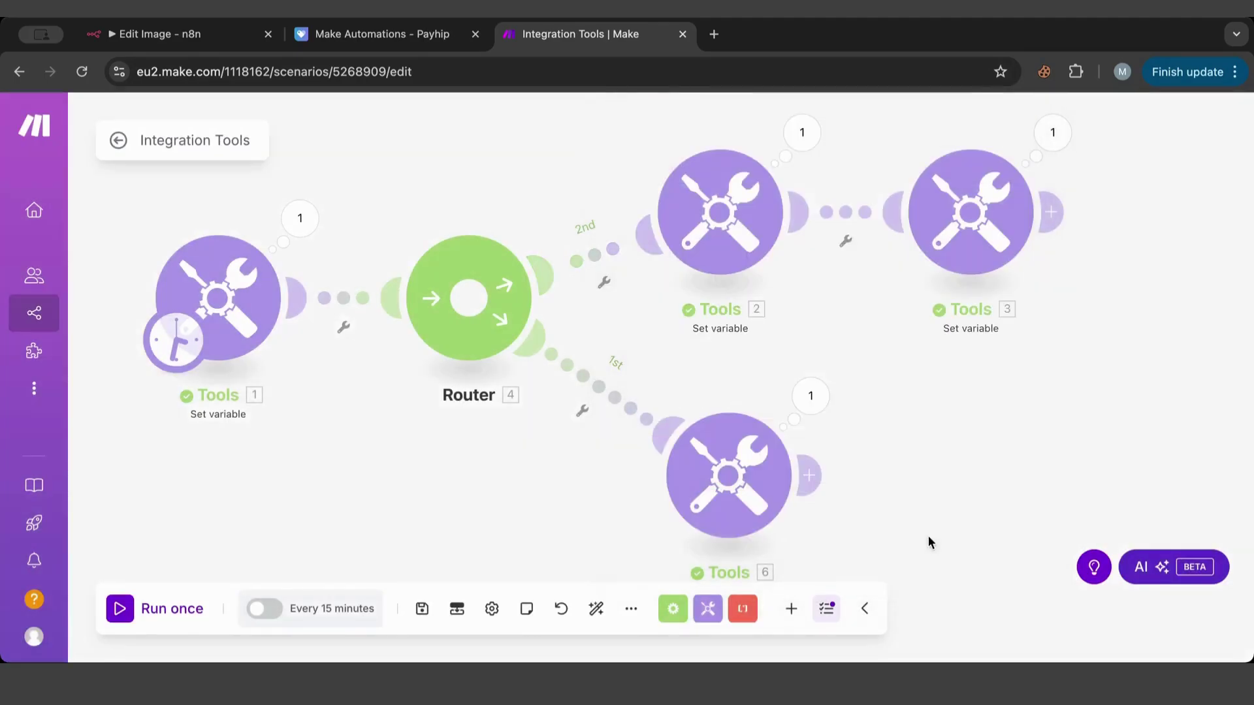
pyautogui.rightClick(607, 268)
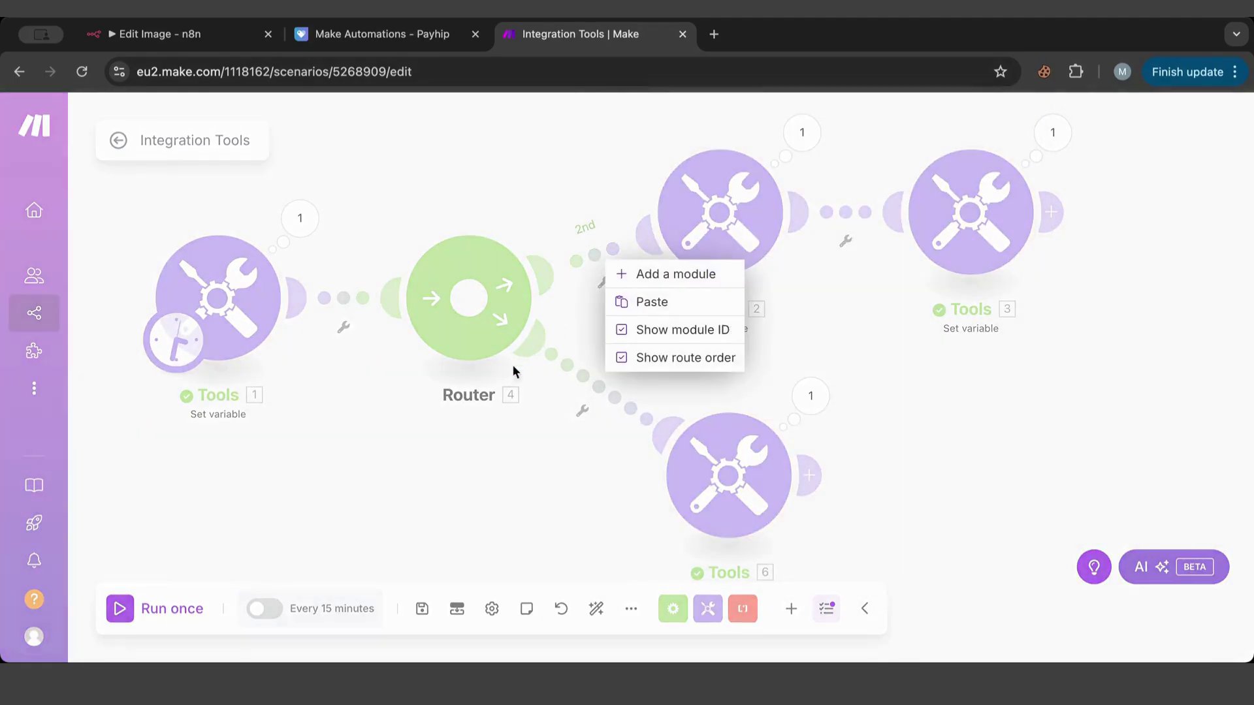
pyautogui.click(510, 363)
# Unlink the Get variable module from the Router and reconnect it so that its route runs second.
pyautogui.moveTo(497, 358); pyautogui.dragTo(474, 324)
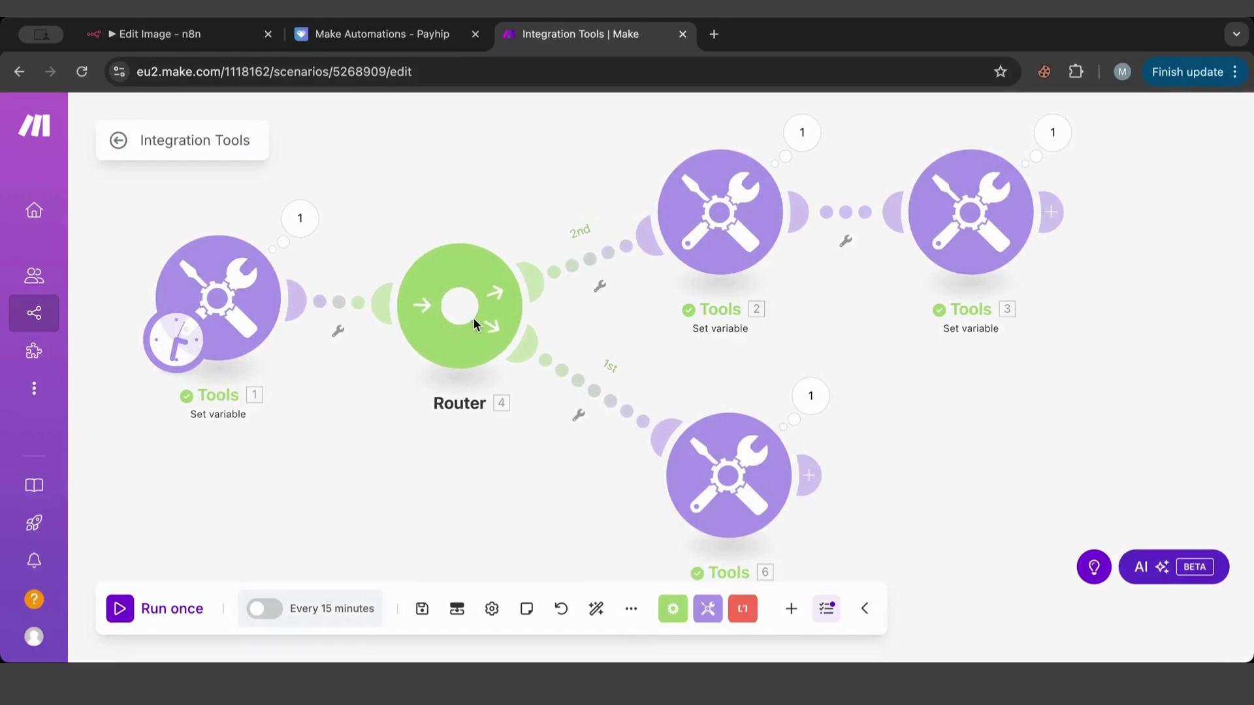
pyautogui.click(593, 392)
pyautogui.rightClick(594, 394)
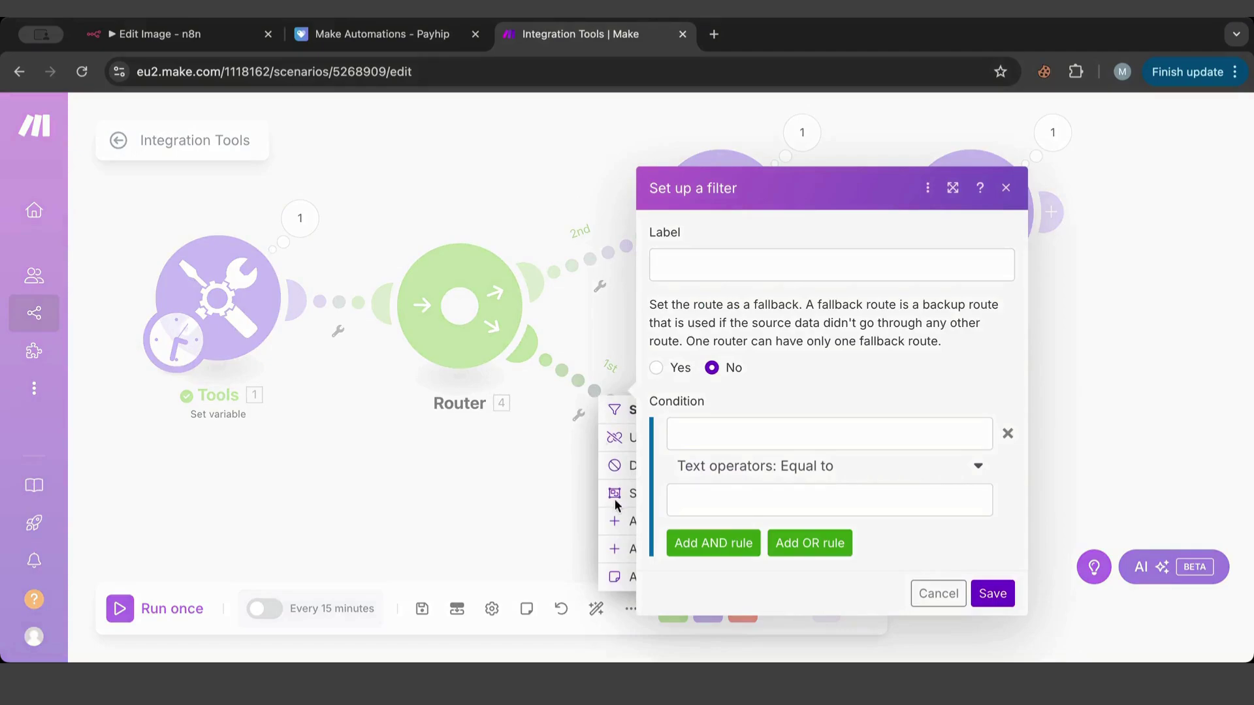
pyautogui.click(614, 438)
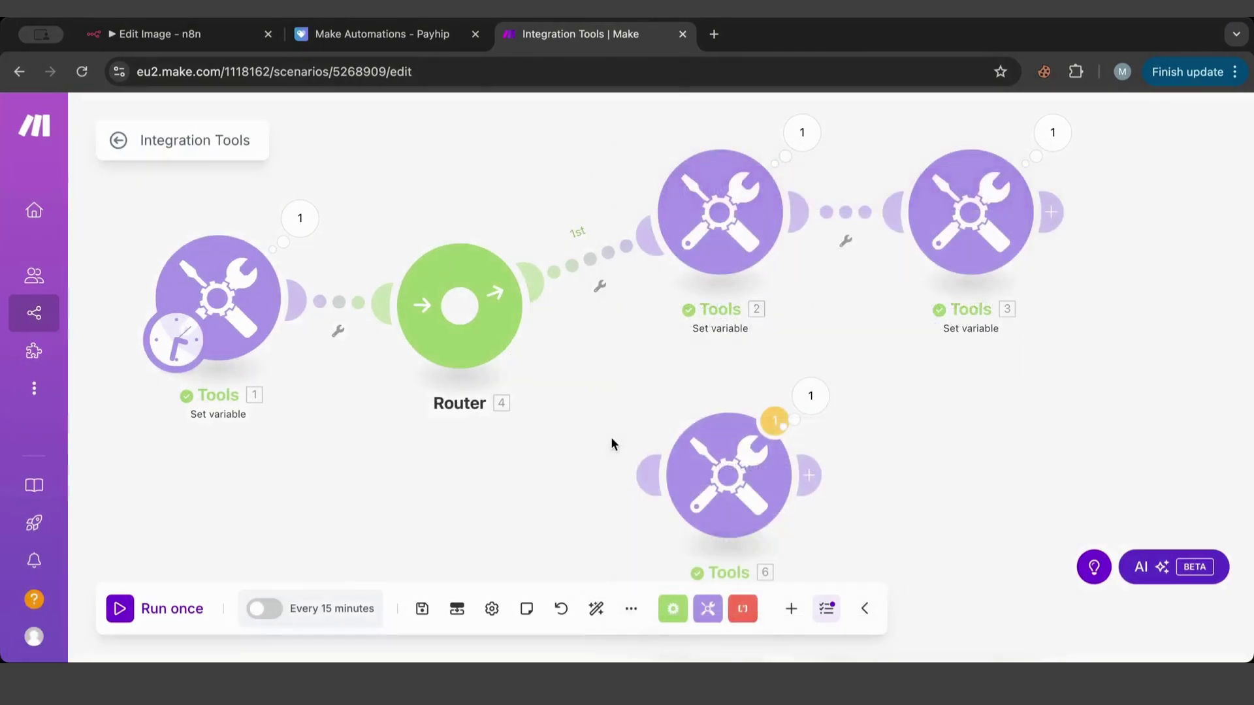
pyautogui.rightClick(604, 250)
pyautogui.moveTo(649, 471); pyautogui.dragTo(512, 327)
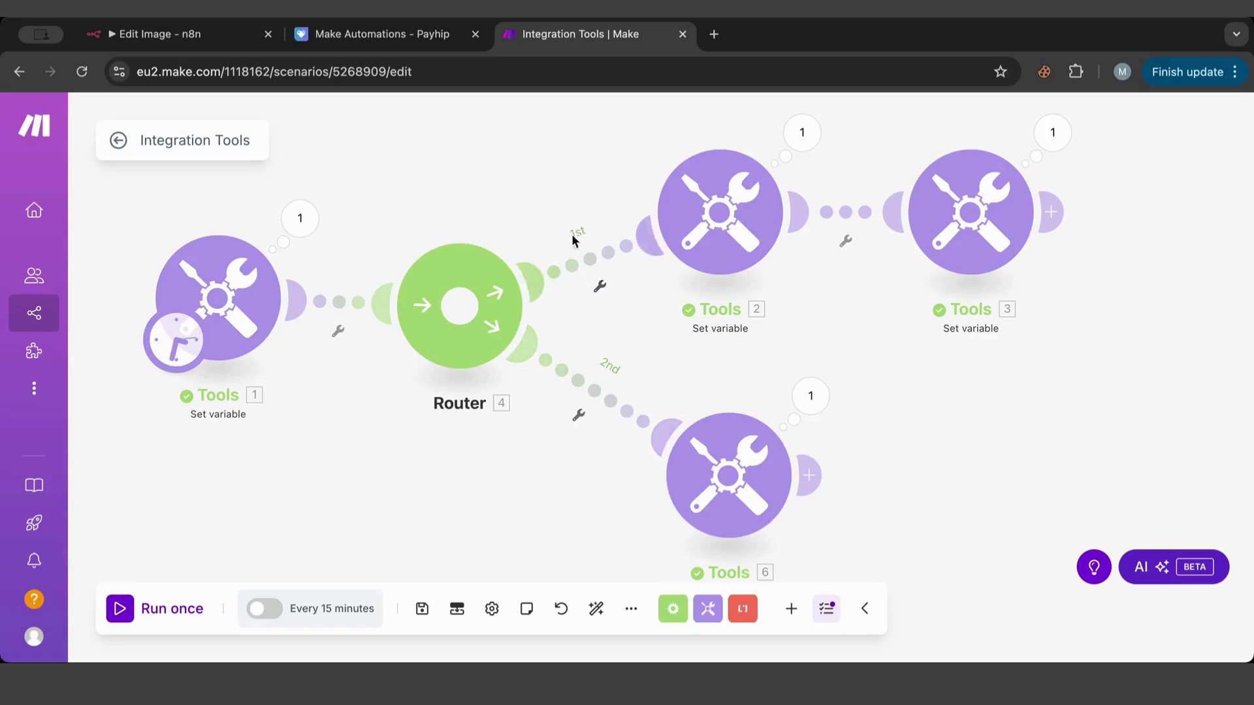
pyautogui.moveTo(750, 489); pyautogui.dragTo(730, 489)
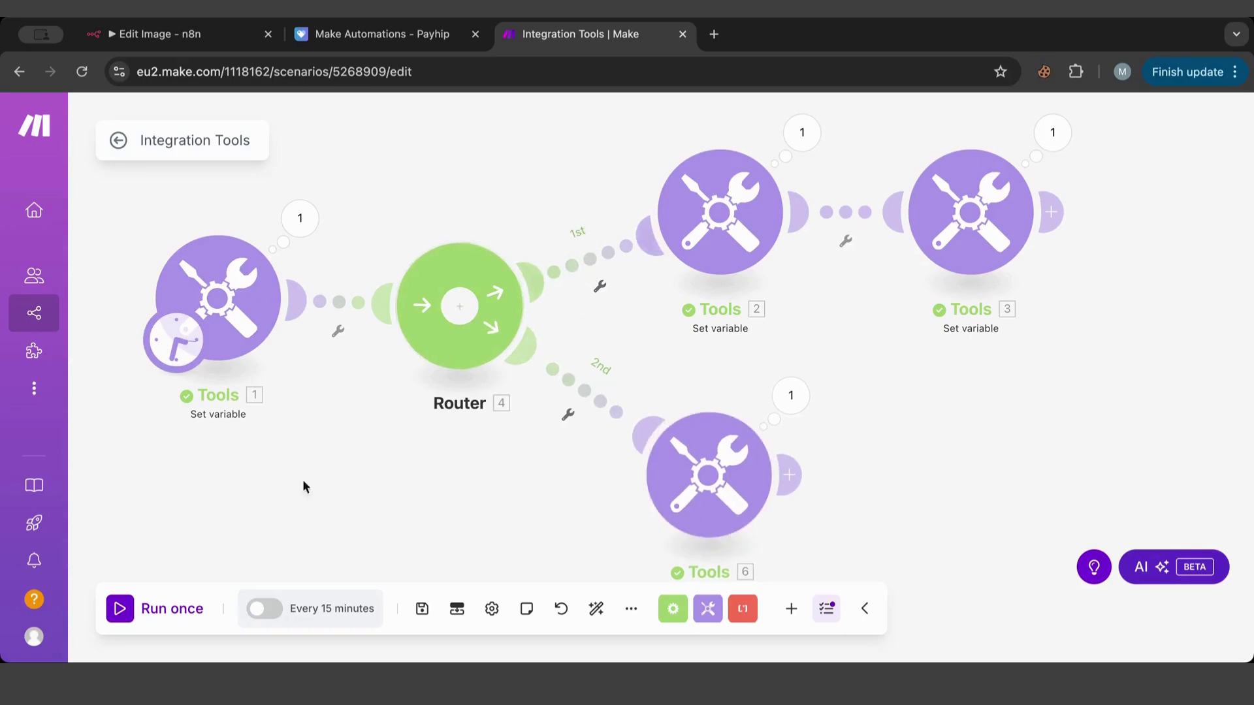
# Run the scenario once and inspect the domain02 output of the Get variable module.
pyautogui.click(121, 609)
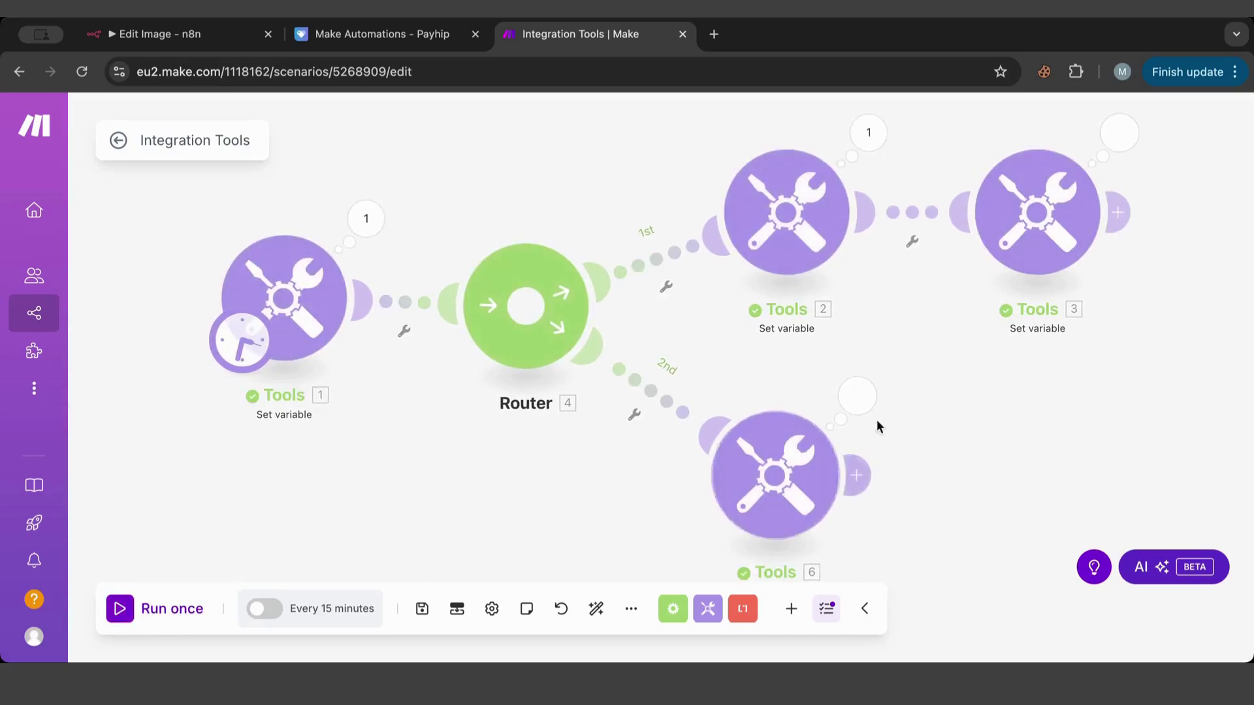
pyautogui.click(871, 396)
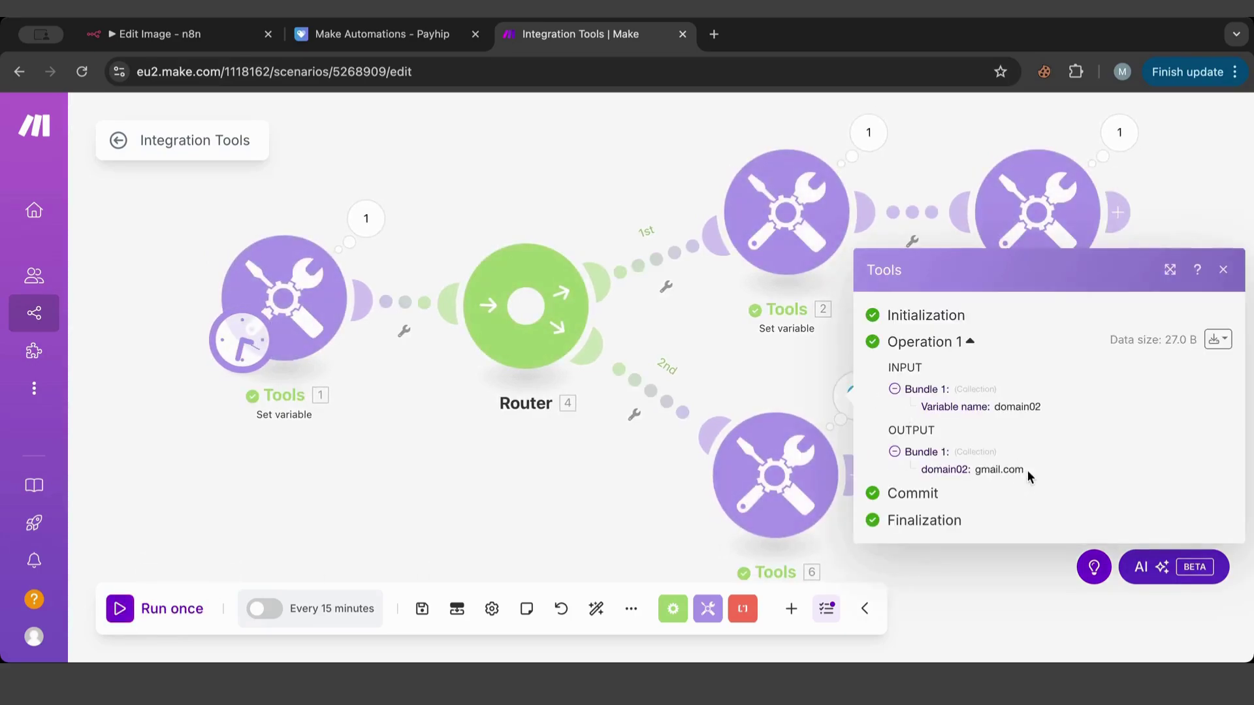
pyautogui.moveTo(1028, 470); pyautogui.dragTo(975, 469)
pyautogui.click(641, 106)
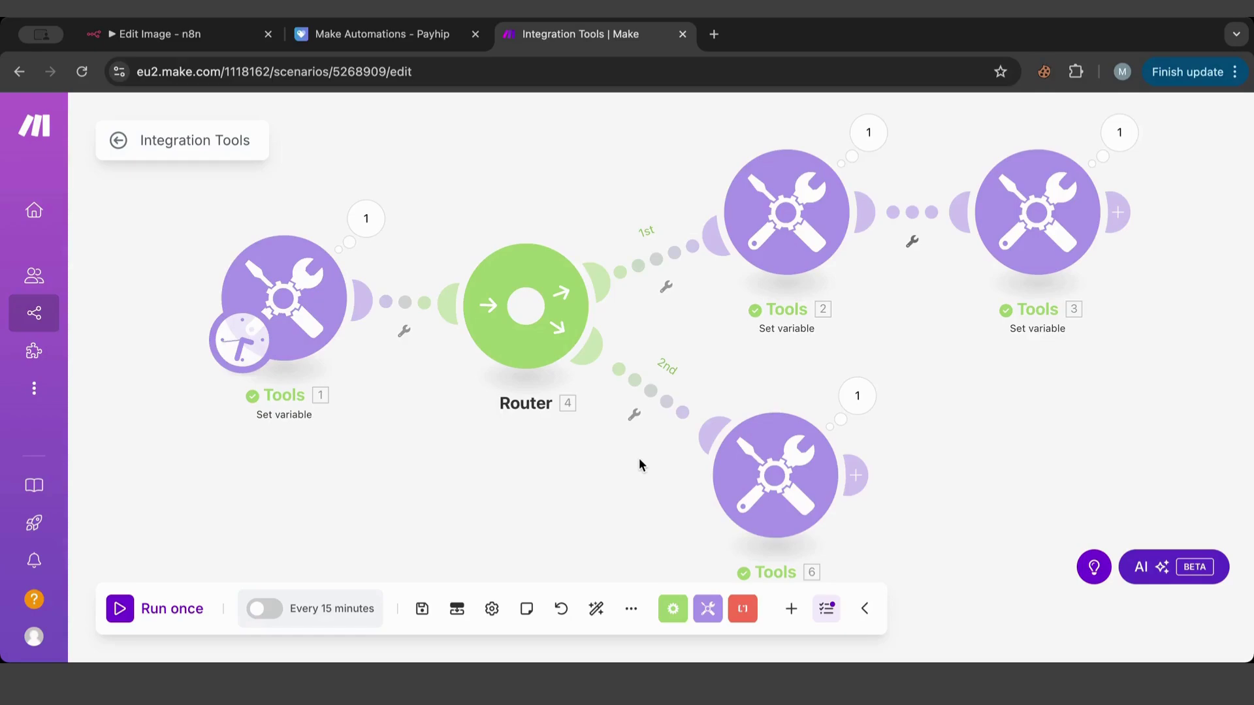
pyautogui.click(858, 477)
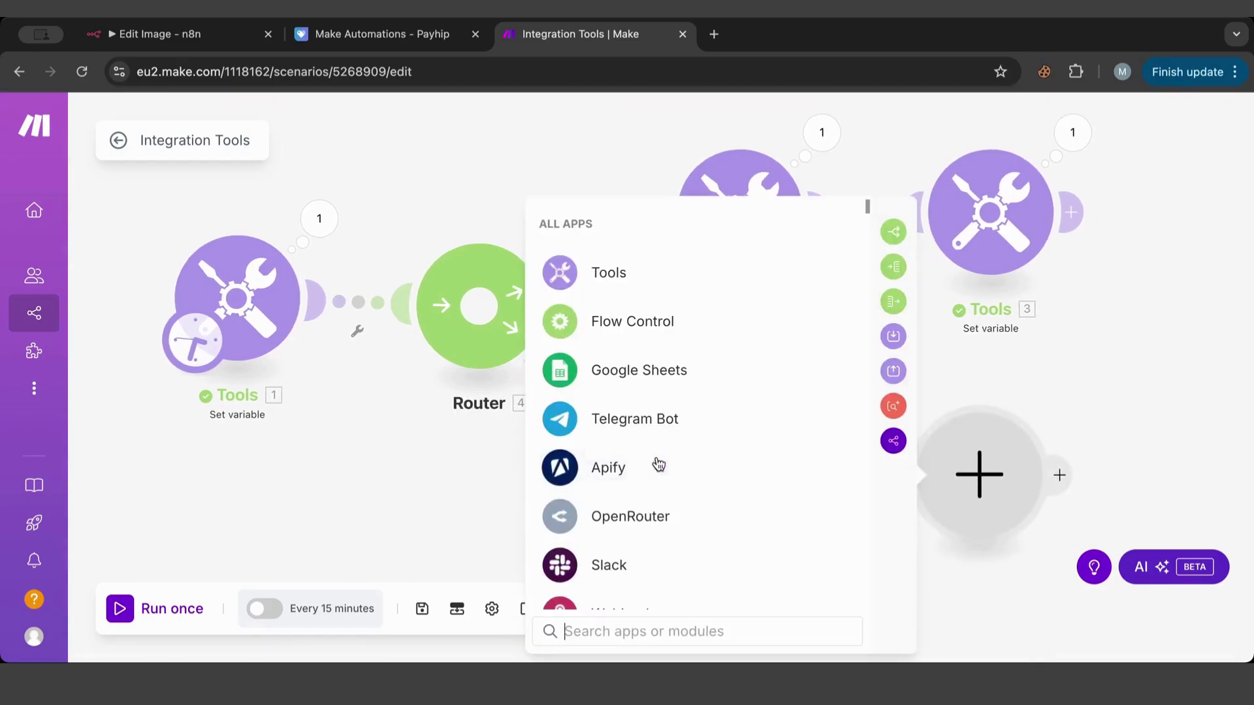
pyautogui.scroll(-1, 655, 470)
pyautogui.scroll(1, 675, 237)
pyautogui.click(663, 274)
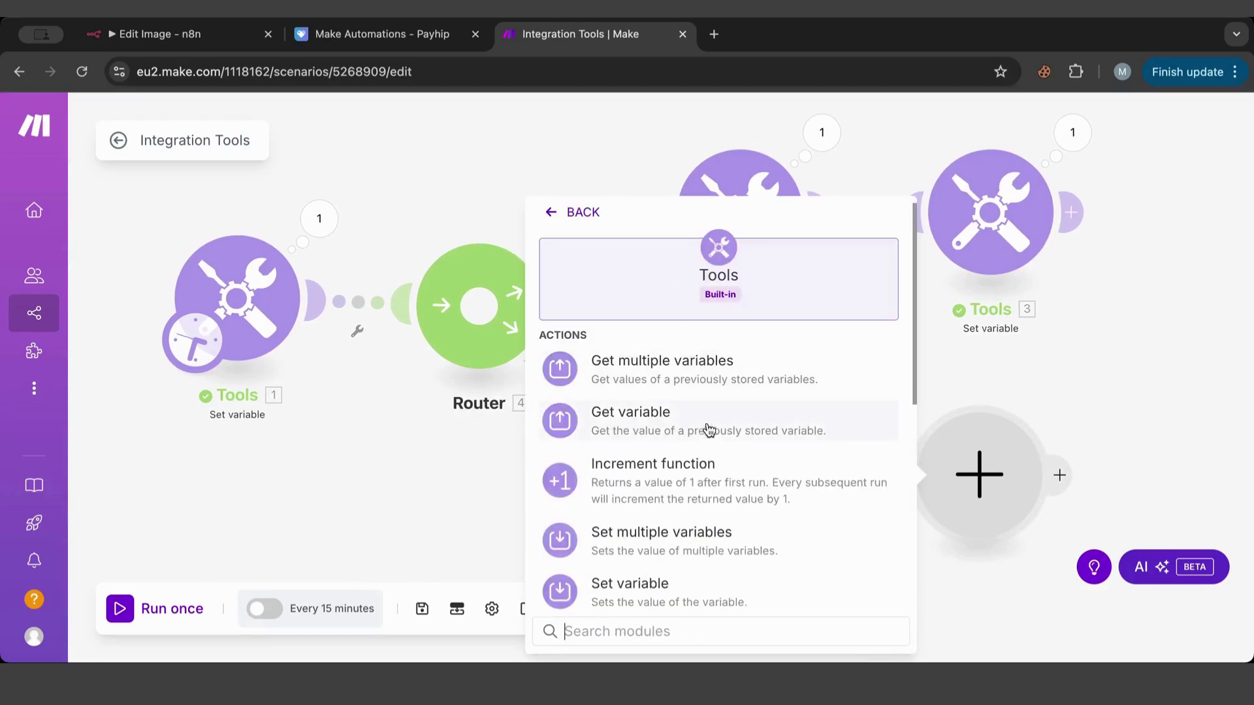
pyautogui.scroll(-1, 709, 436)
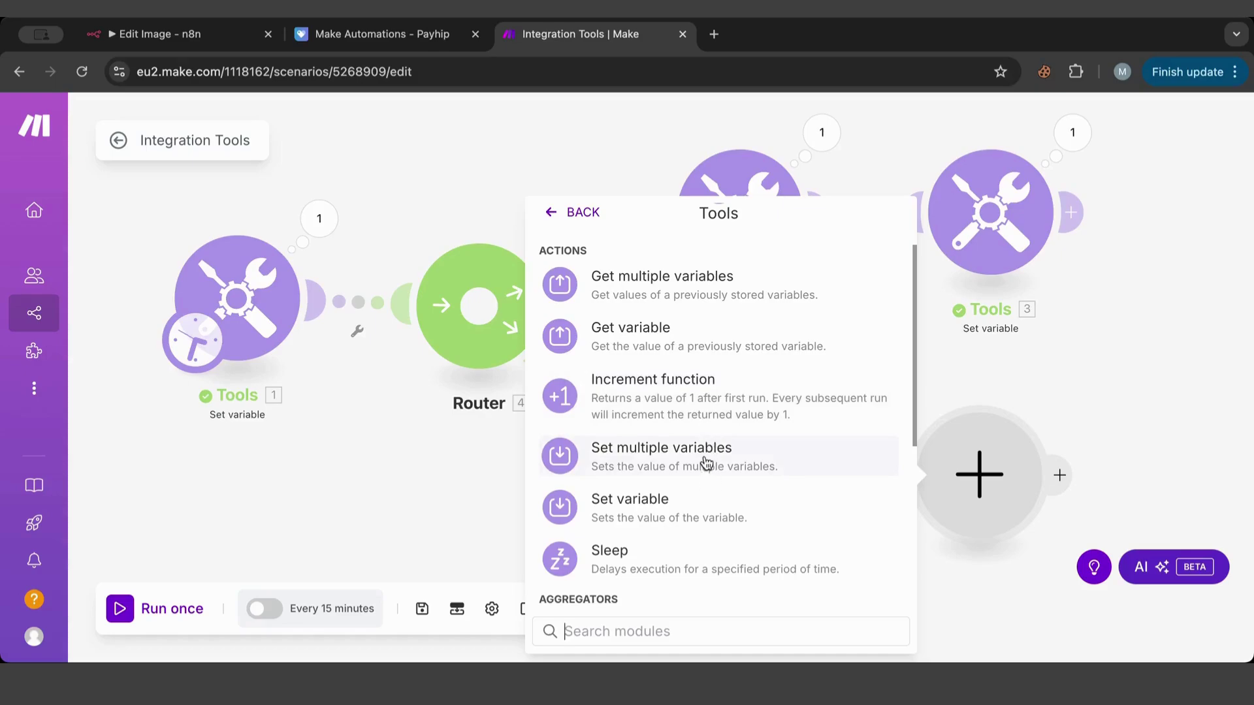
pyautogui.click(705, 457)
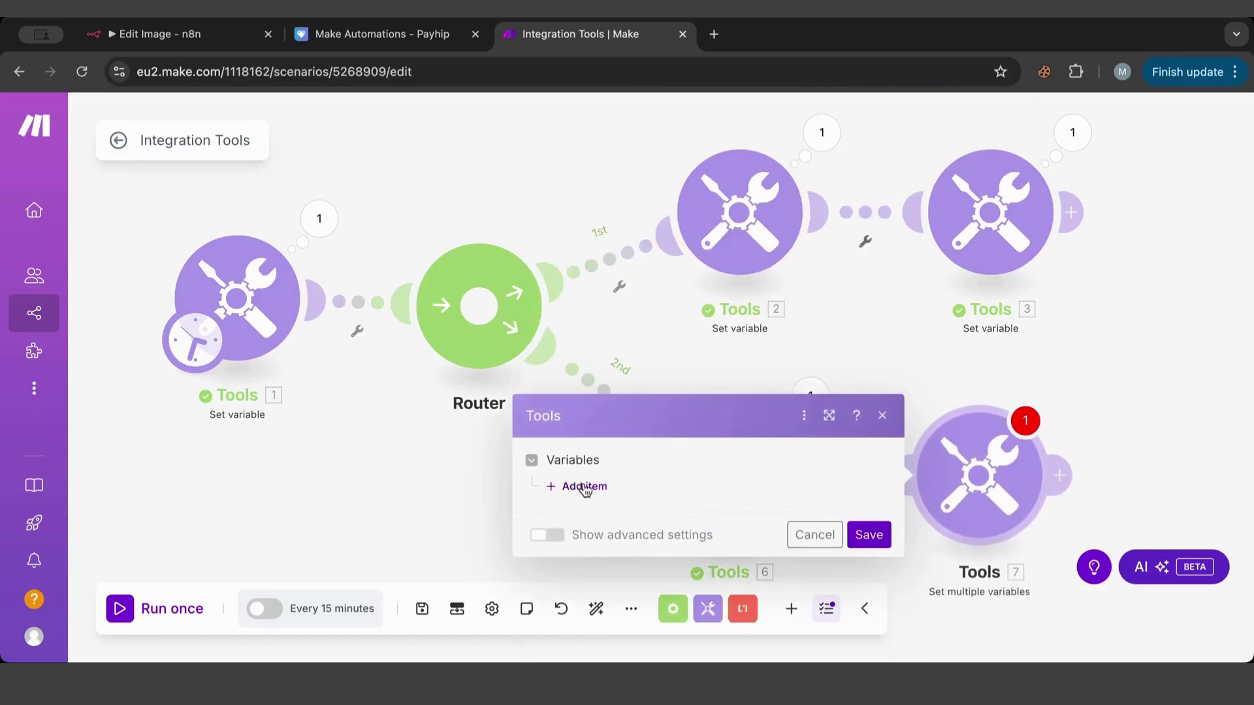
pyautogui.click(583, 487)
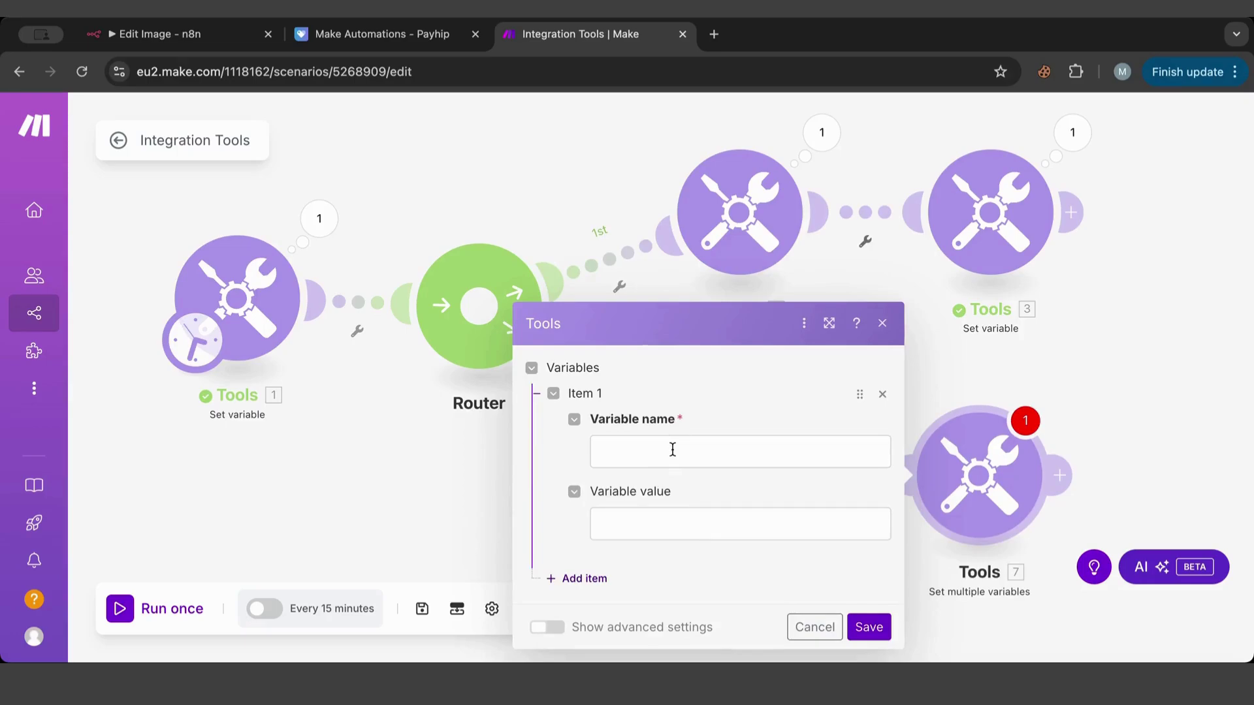
pyautogui.click(795, 636)
pyautogui.rightClick(974, 433)
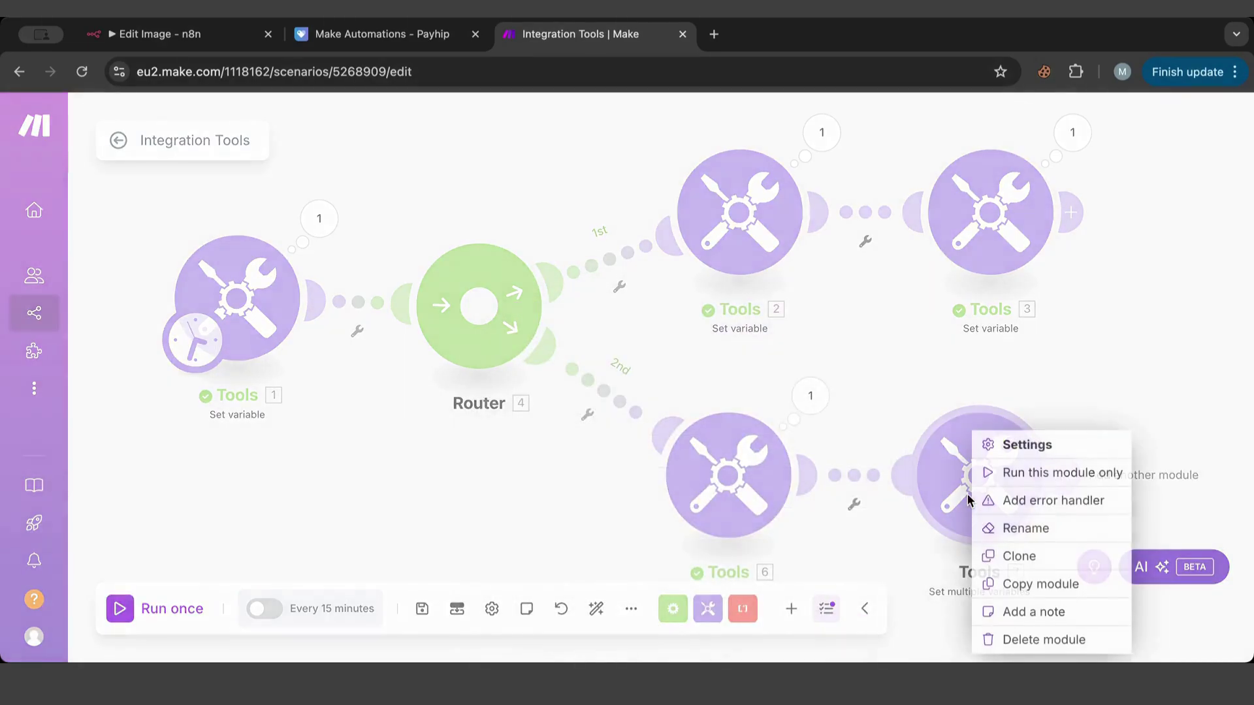
pyautogui.click(1033, 636)
# Add a Tools Get multiple variables module after the Get variable module and give it a first variable item.
pyautogui.click(818, 477)
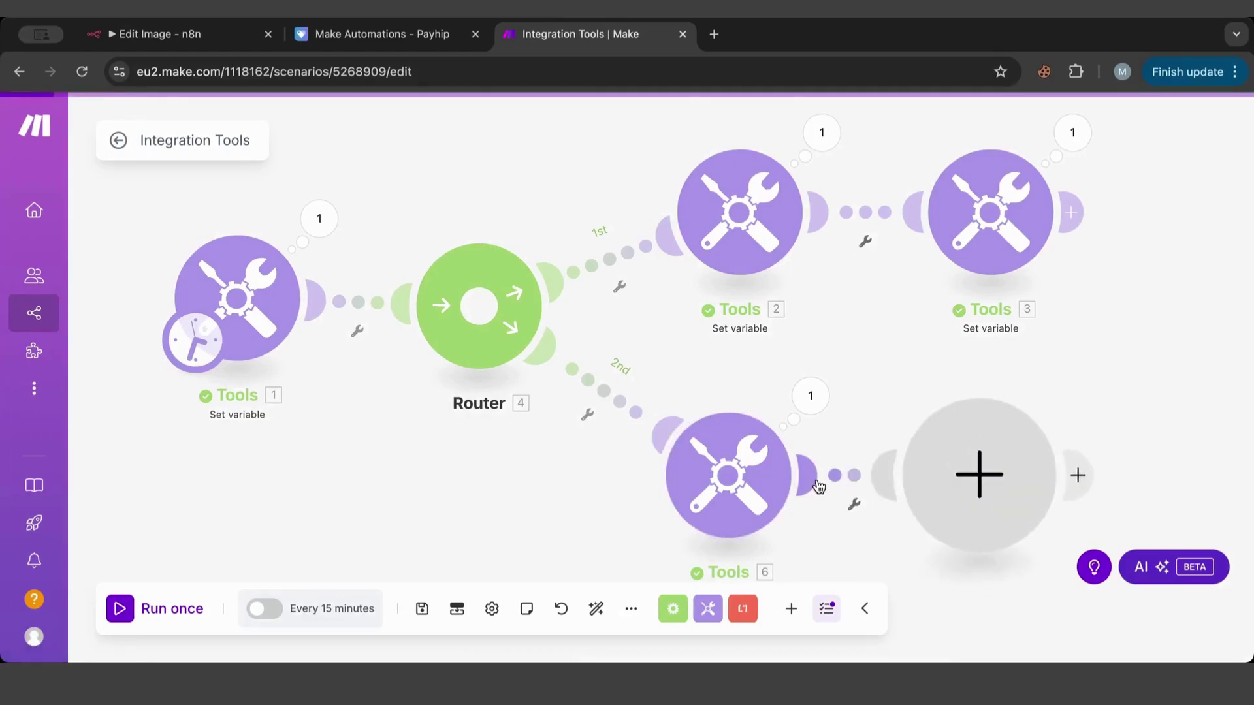
pyautogui.click(635, 293)
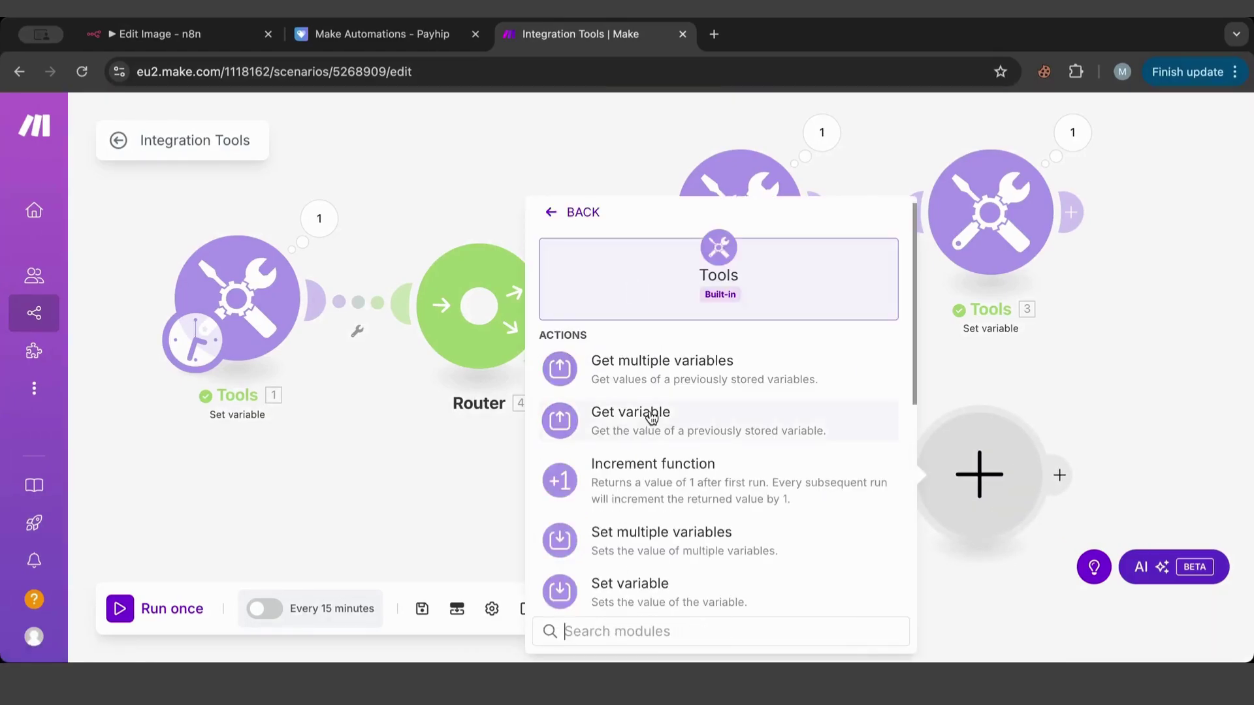
pyautogui.click(653, 364)
pyautogui.click(603, 486)
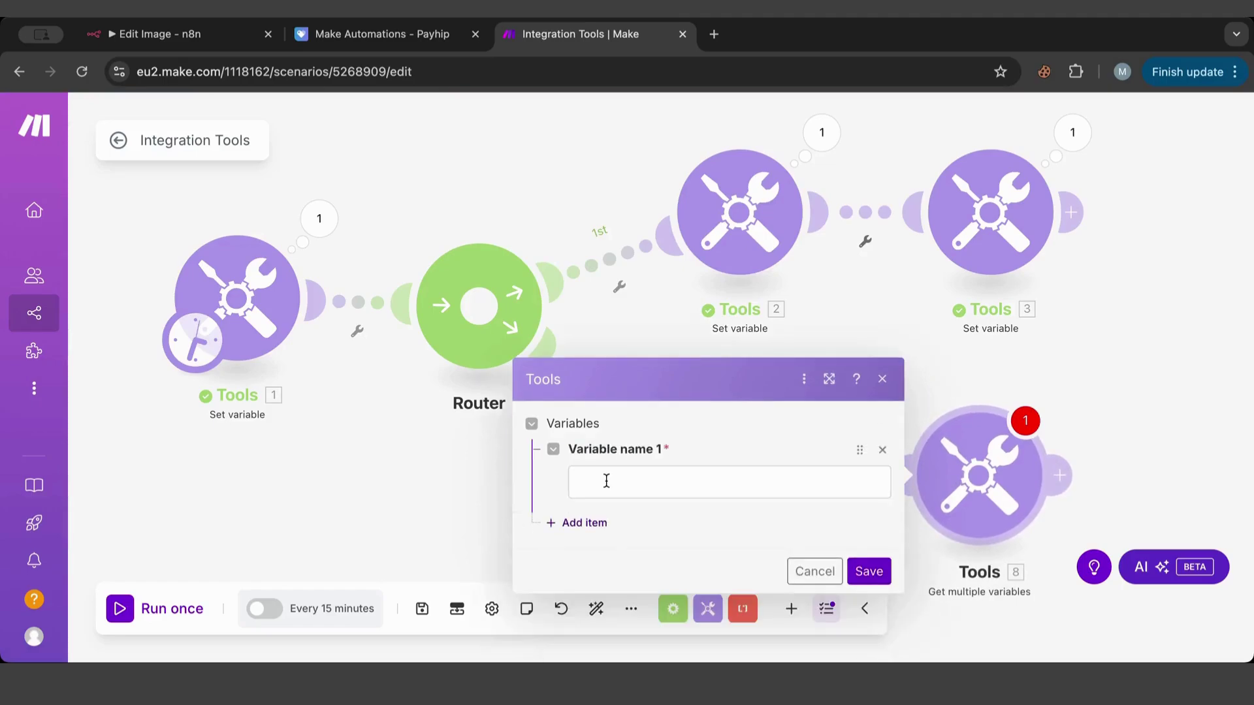
# Enter domain01 and domain02 as the two variable names of the Get multiple variables module and save it.
pyautogui.click(634, 484)
pyautogui.write('domain02')
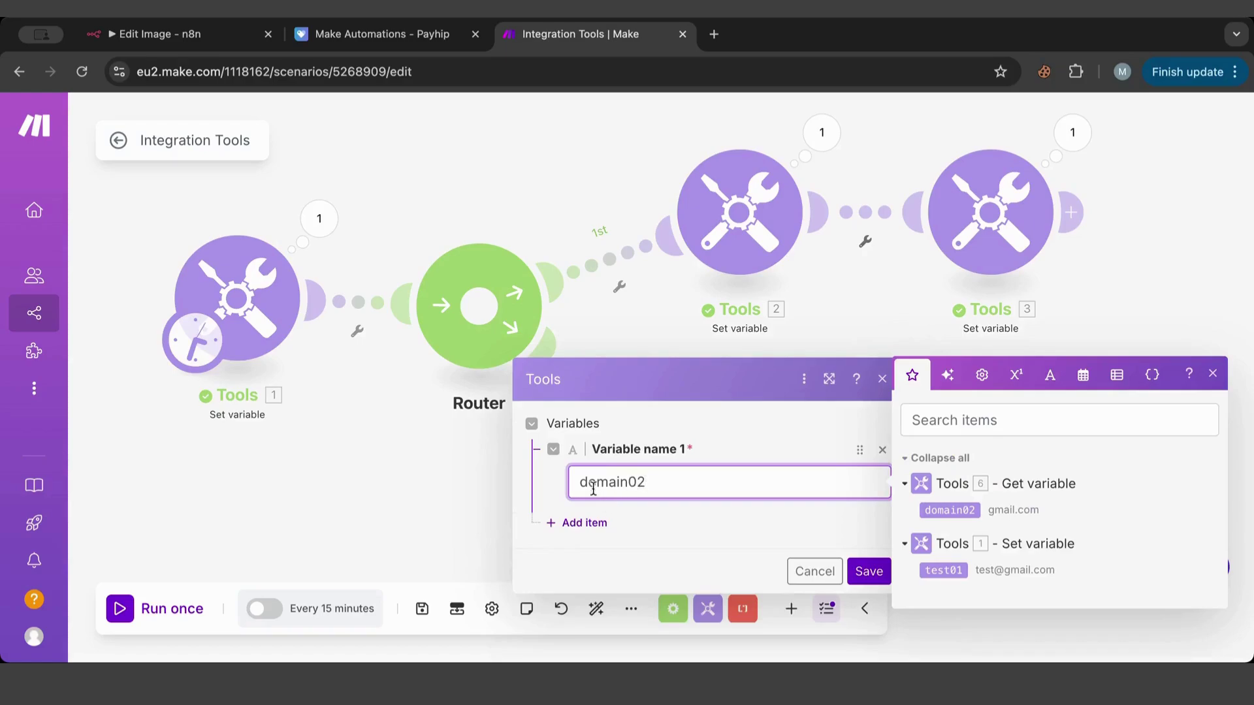
pyautogui.press('BackSpace')
pyautogui.write('1')
pyautogui.click(600, 523)
pyautogui.click(643, 530)
pyautogui.write('domain')
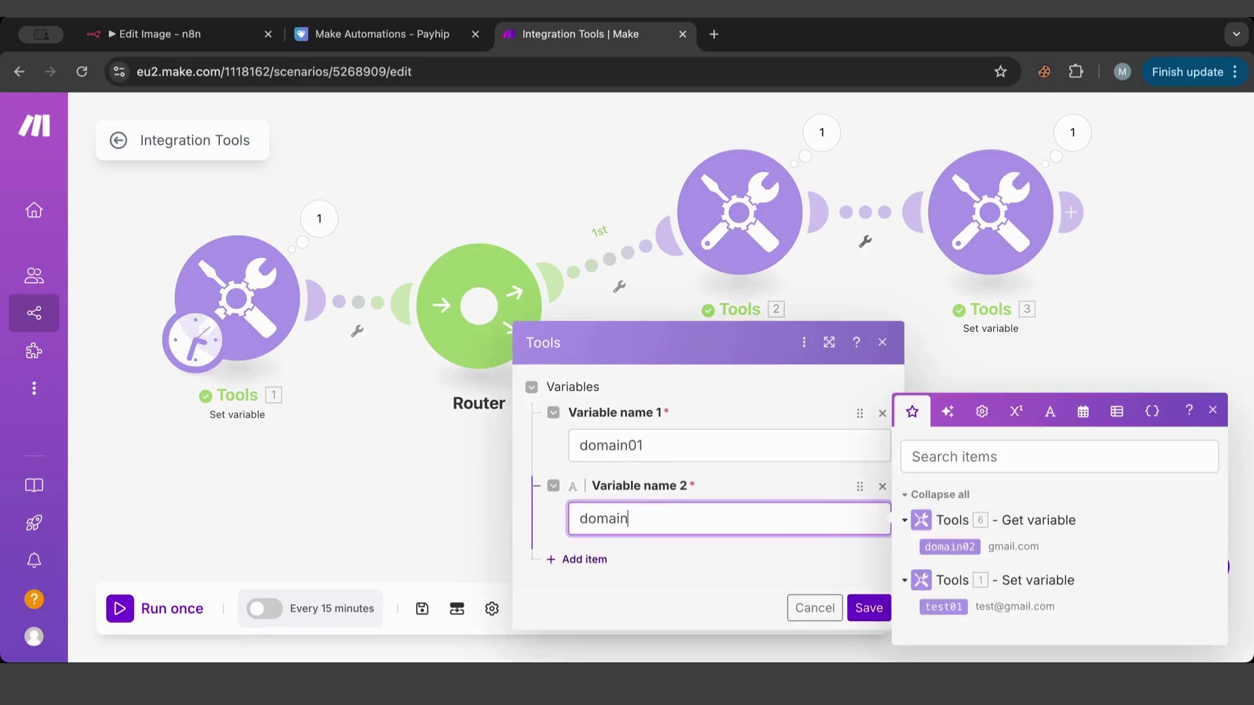
pyautogui.write('02')
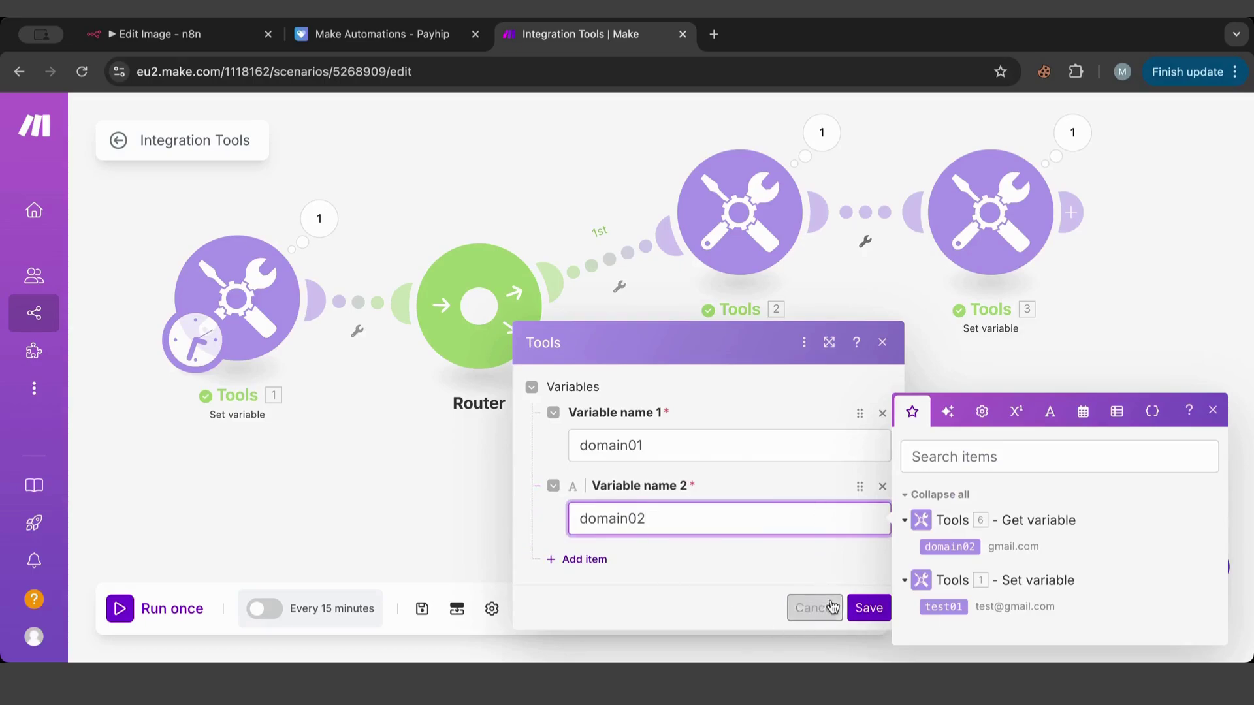
pyautogui.click(868, 608)
# Check the variable name in the upper route's first Set variable module, and change the first Get multiple variables name to domain.
pyautogui.click(817, 147)
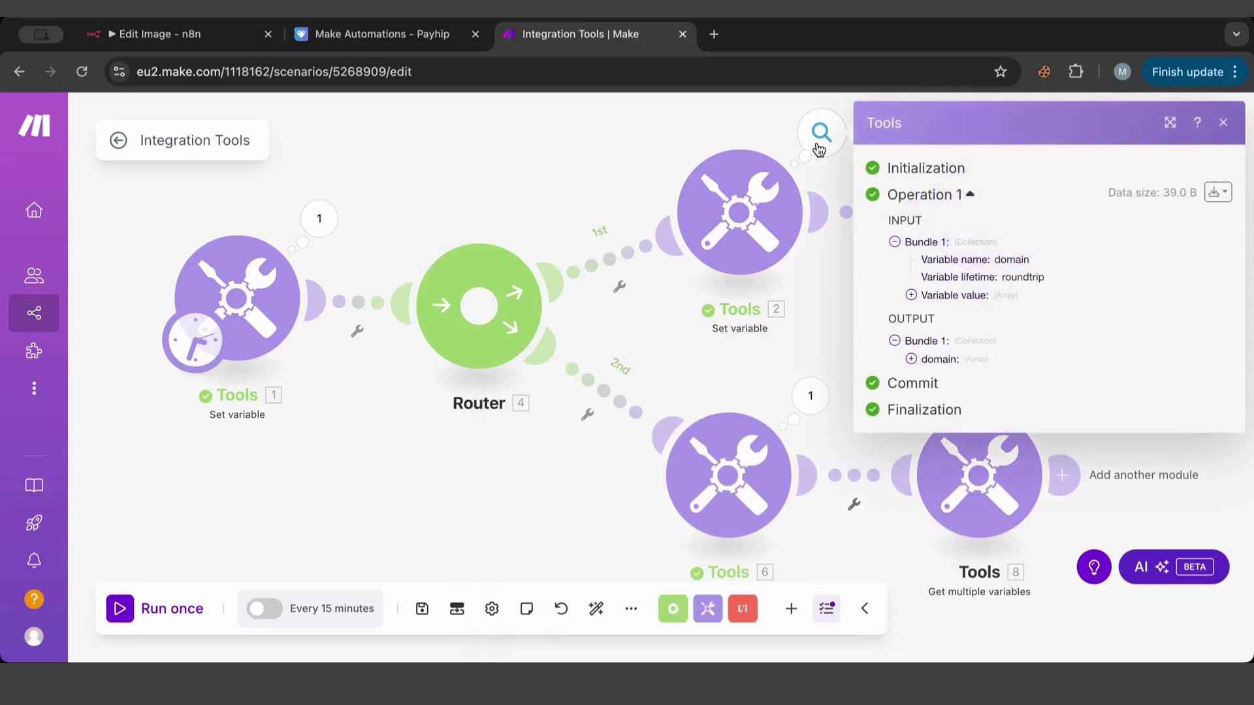
pyautogui.click(810, 225)
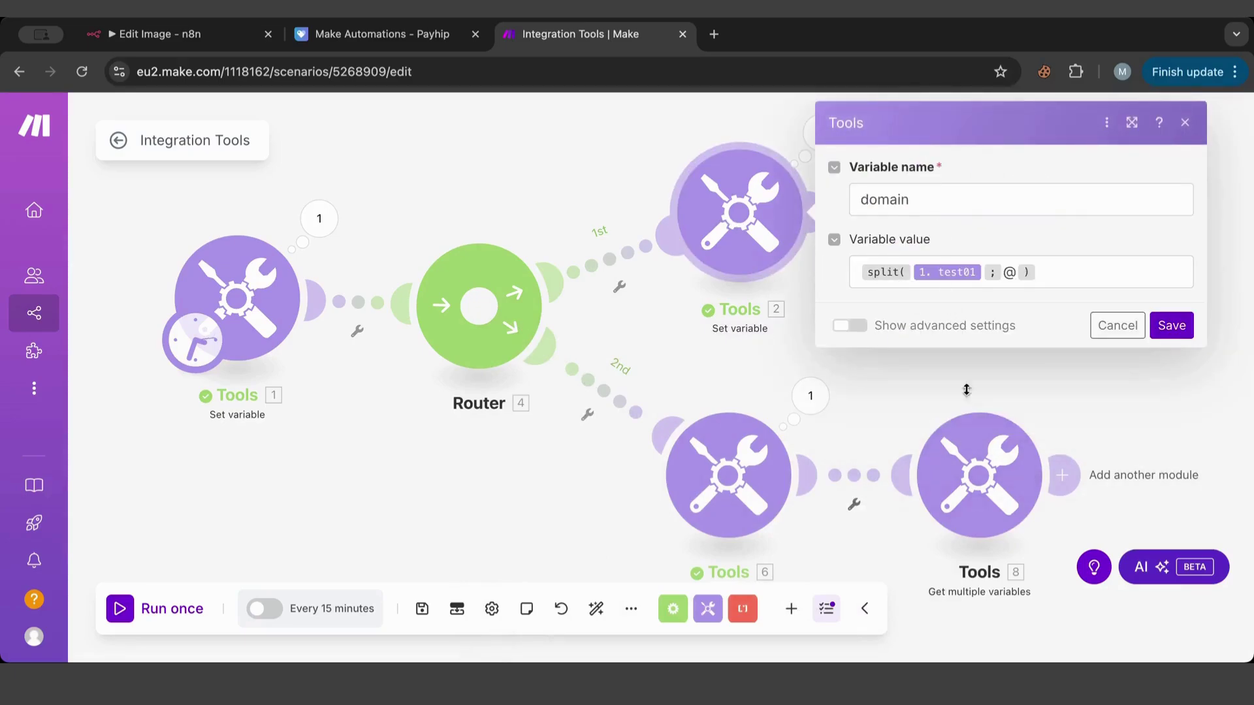
pyautogui.click(990, 490)
pyautogui.click(732, 447)
pyautogui.press('BackSpace')
pyautogui.press('BackSpace')
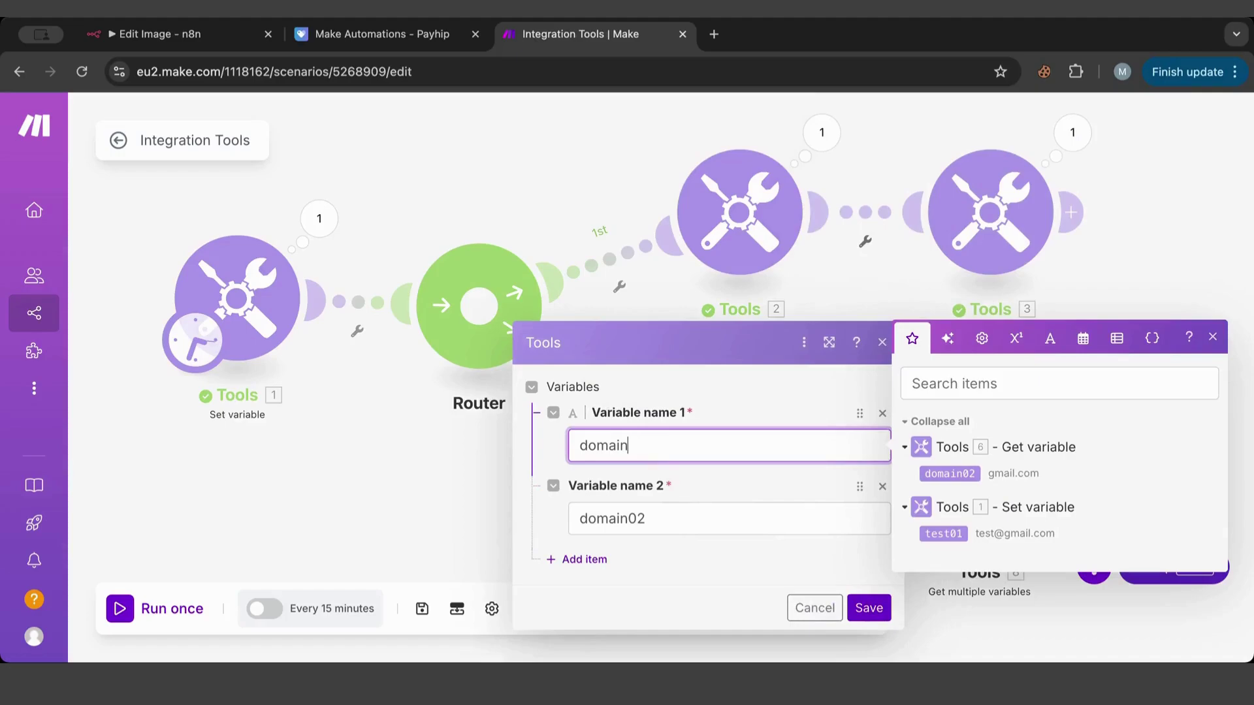
pyautogui.click(836, 612)
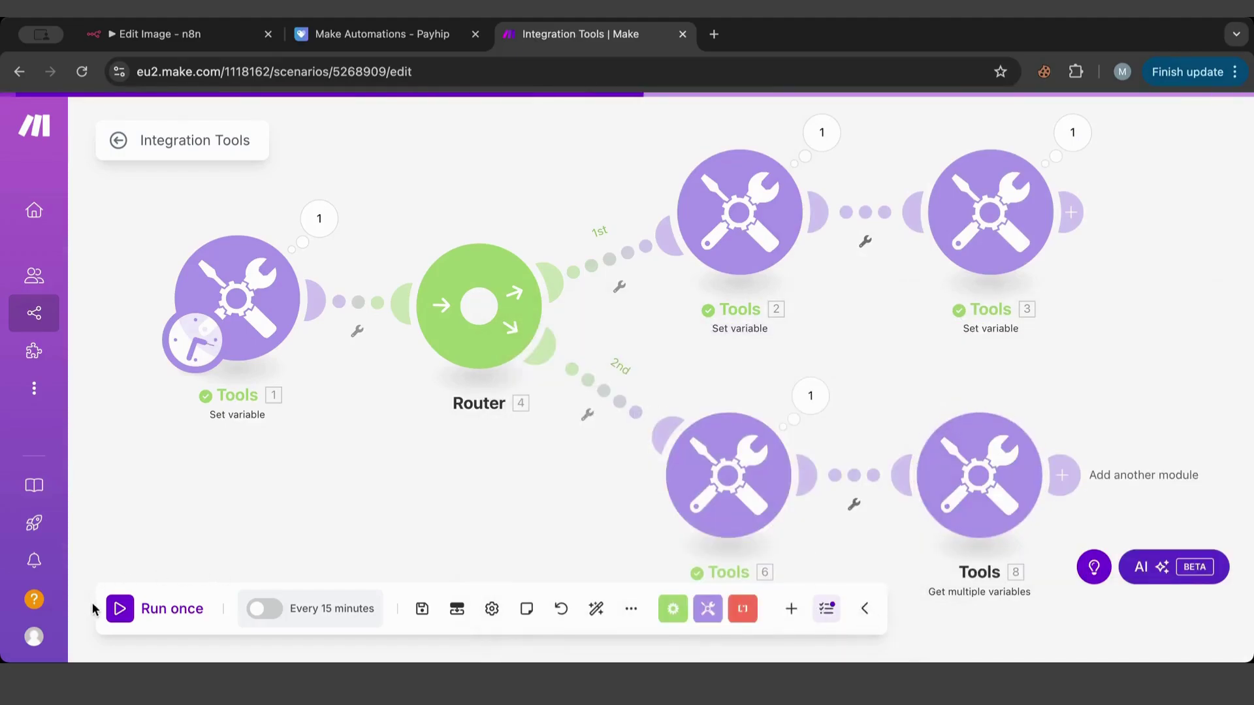
# Run the scenario once and inspect the Get multiple variables output, expanding the domain array and comparing it with domain02.
pyautogui.click(119, 608)
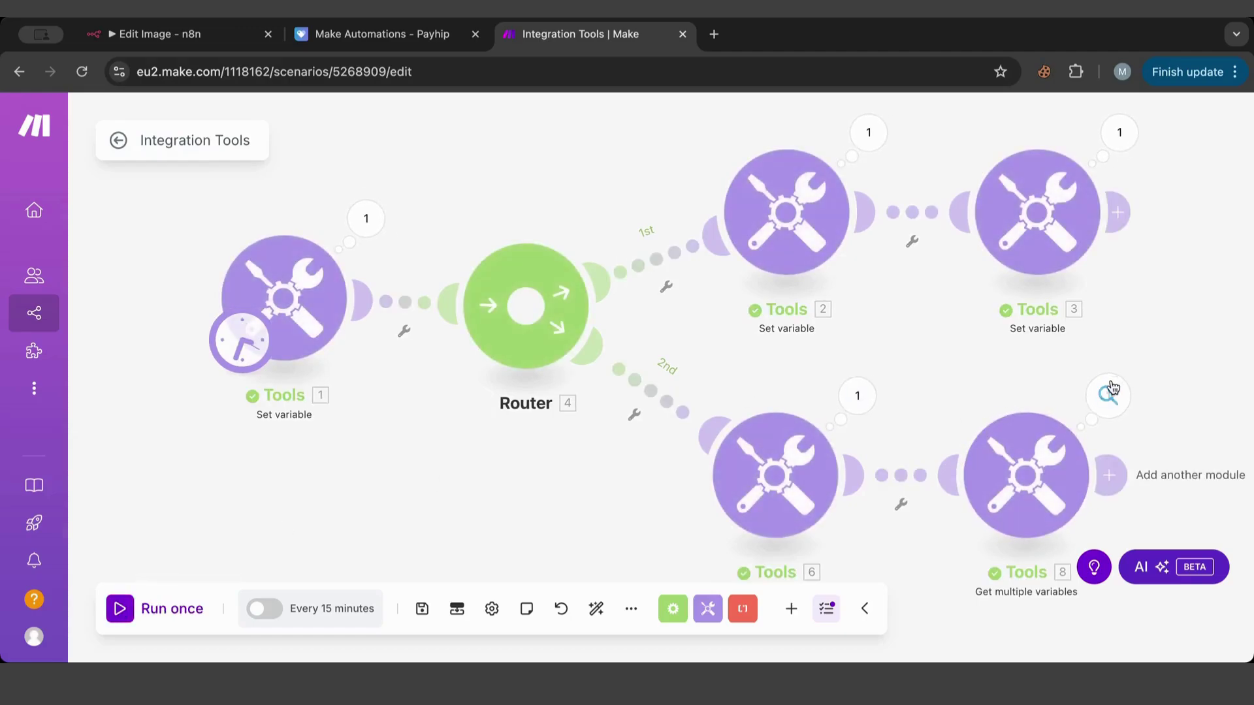
pyautogui.click(1114, 386)
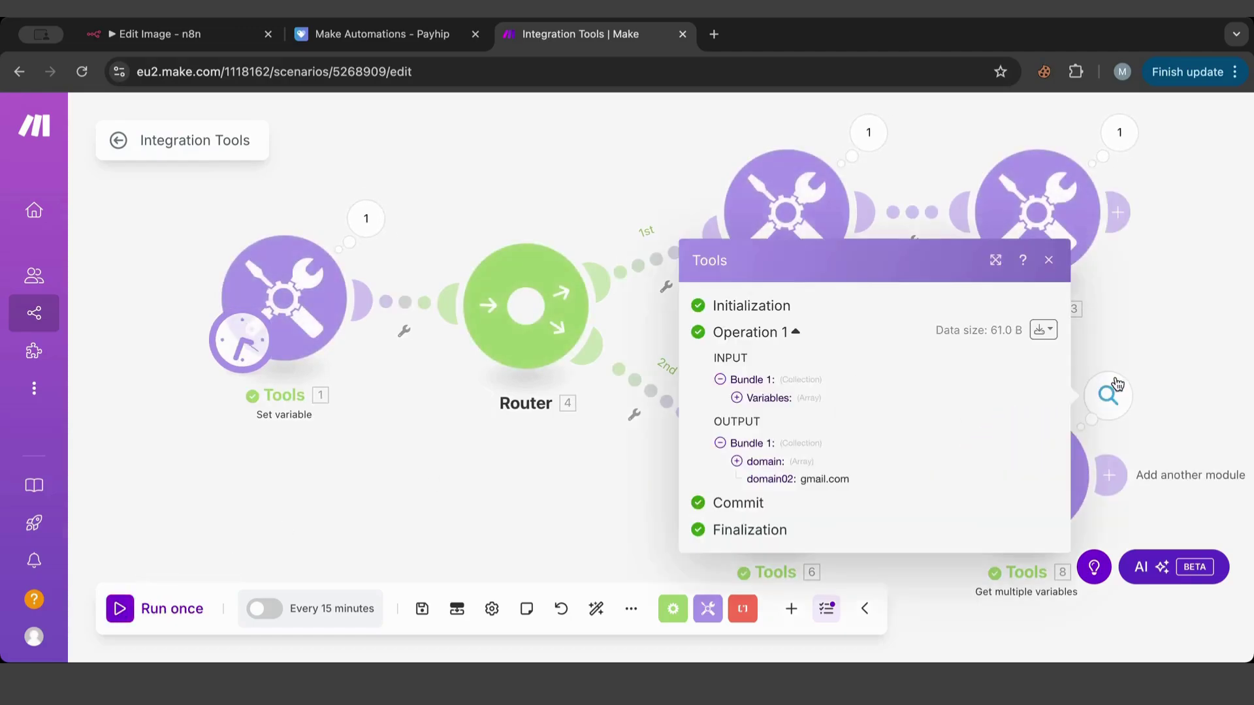
pyautogui.click(737, 461)
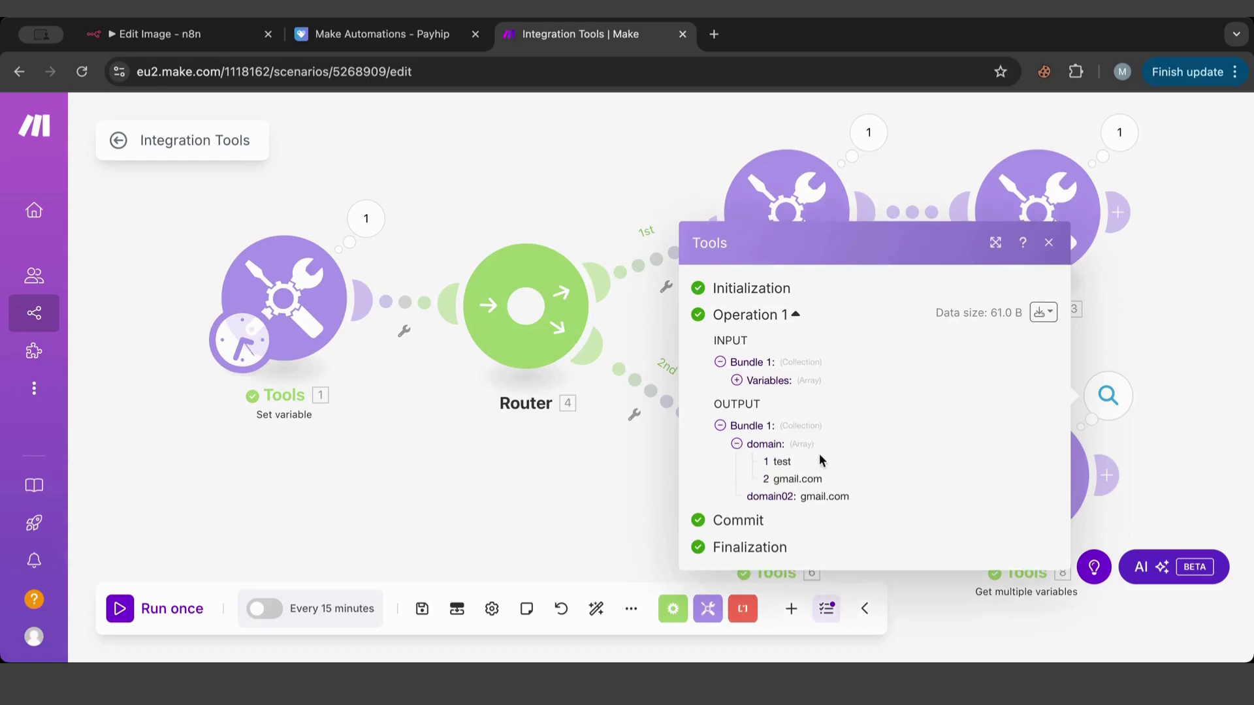
pyautogui.moveTo(771, 462); pyautogui.dragTo(852, 499)
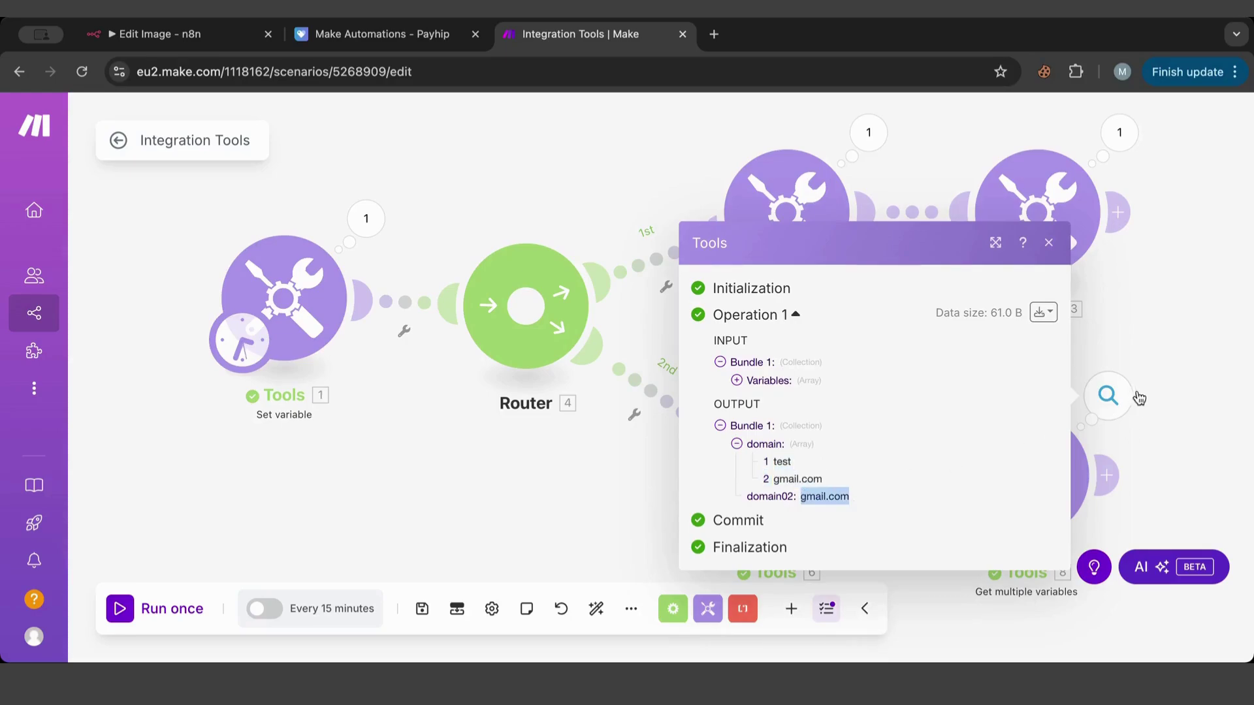
pyautogui.click(1166, 377)
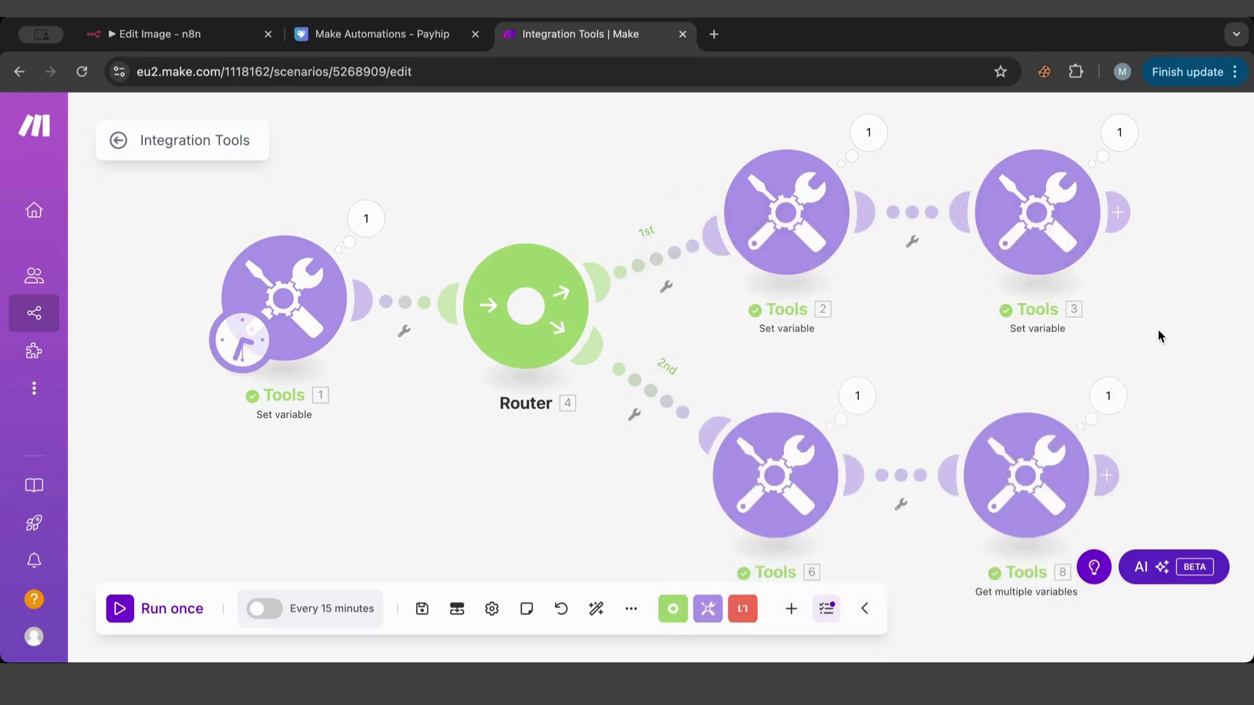
pyautogui.scroll(-5, 1158, 329)
pyautogui.moveTo(1069, 303); pyautogui.dragTo(932, 355)
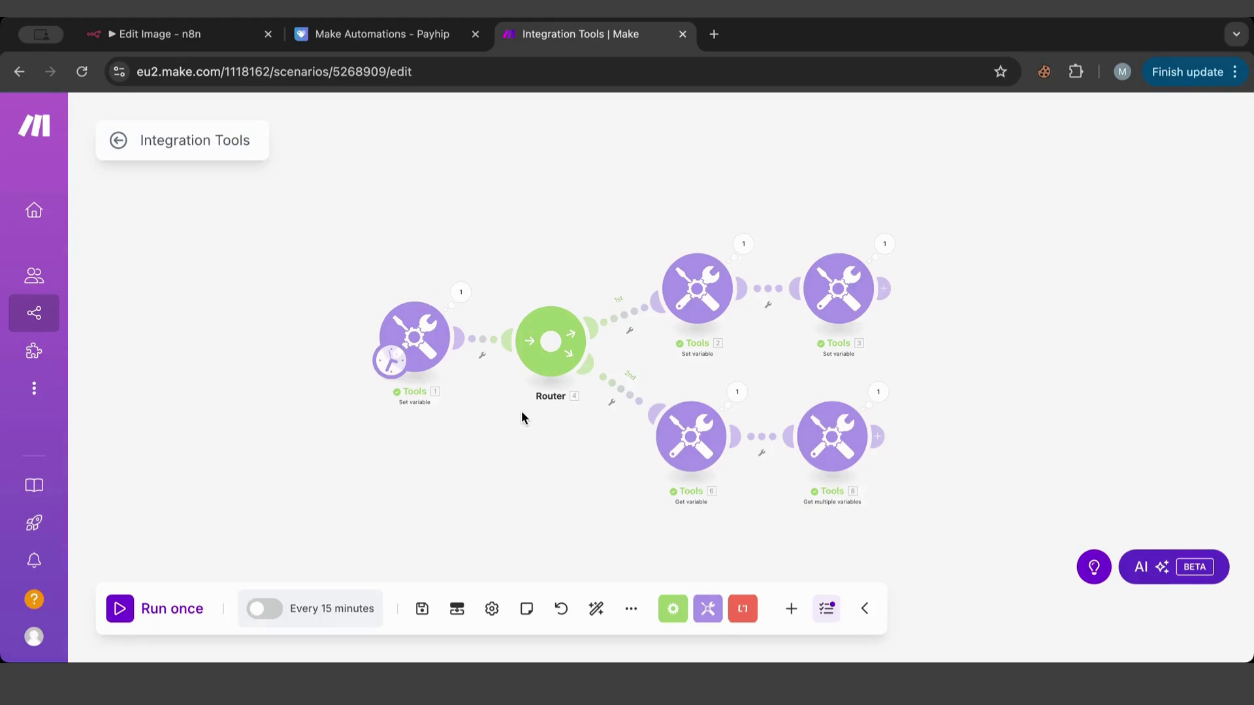
pyautogui.moveTo(680, 430)
pyautogui.mouseDown()
pyautogui.moveTo(698, 425)
pyautogui.moveTo(685, 423)
pyautogui.mouseUp()
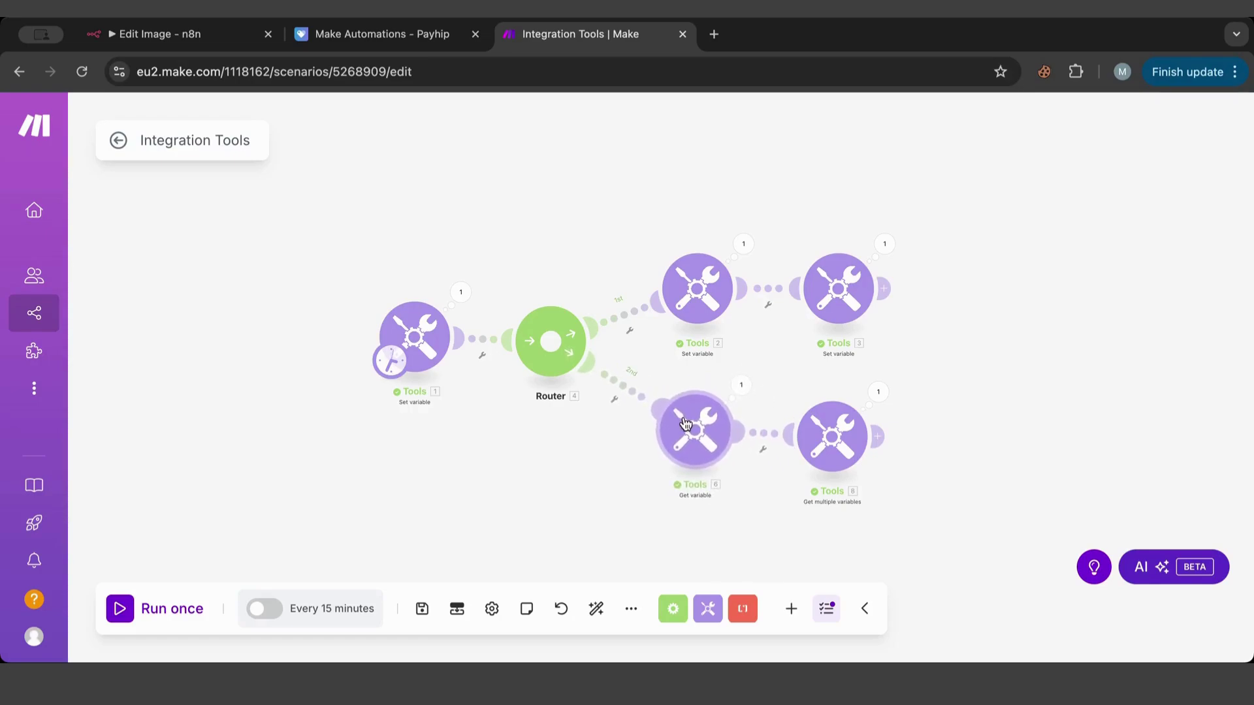